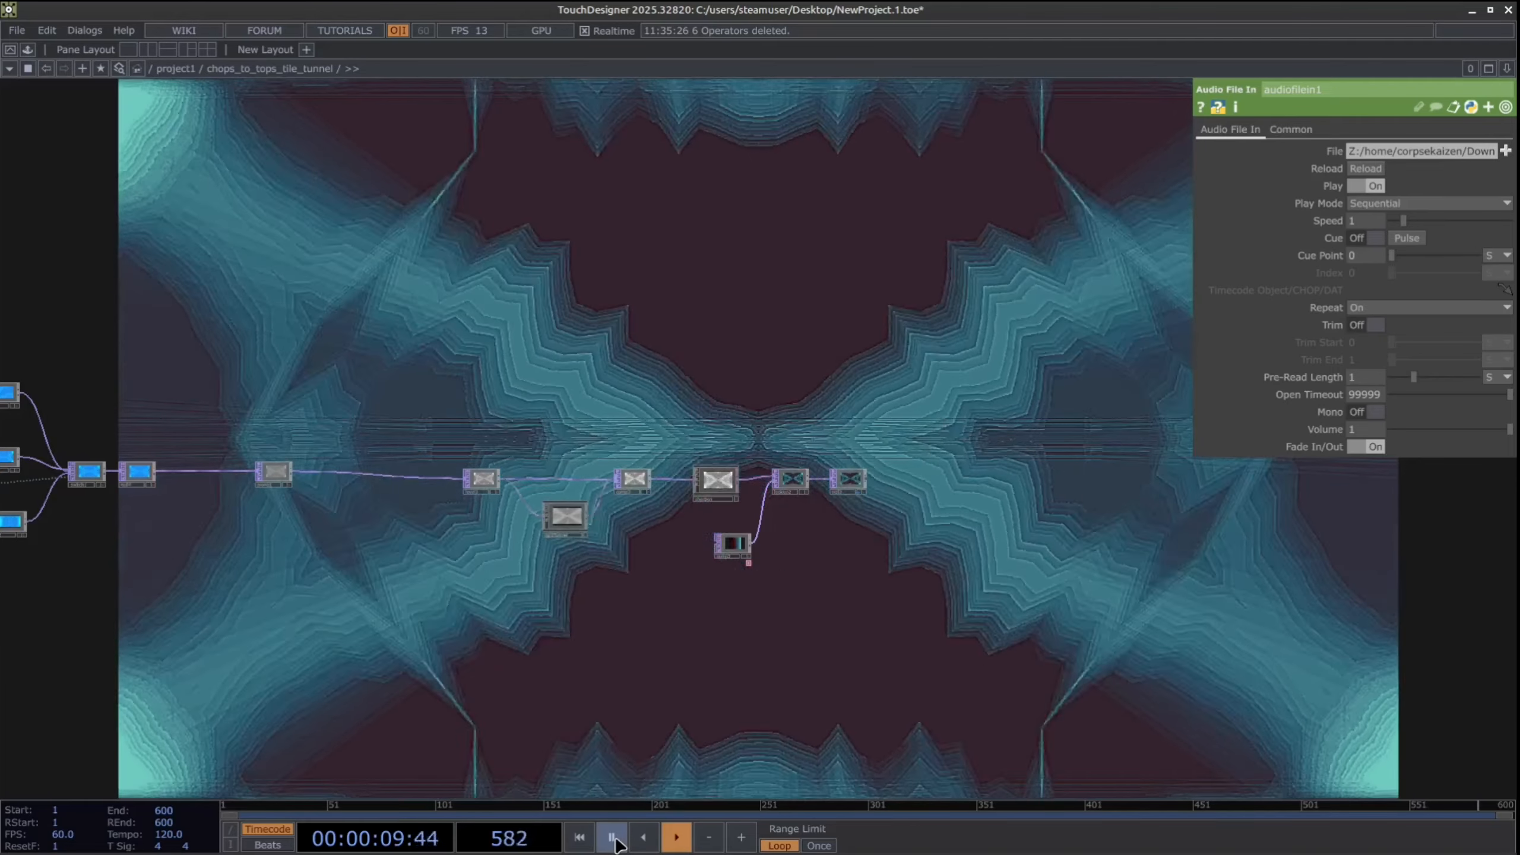
Pause the timeline playback
left_click(612, 838)
left_click_drag(697, 712, 666, 712)
scroll(661, 698, "up", 4)
left_click_drag(511, 481, 704, 537)
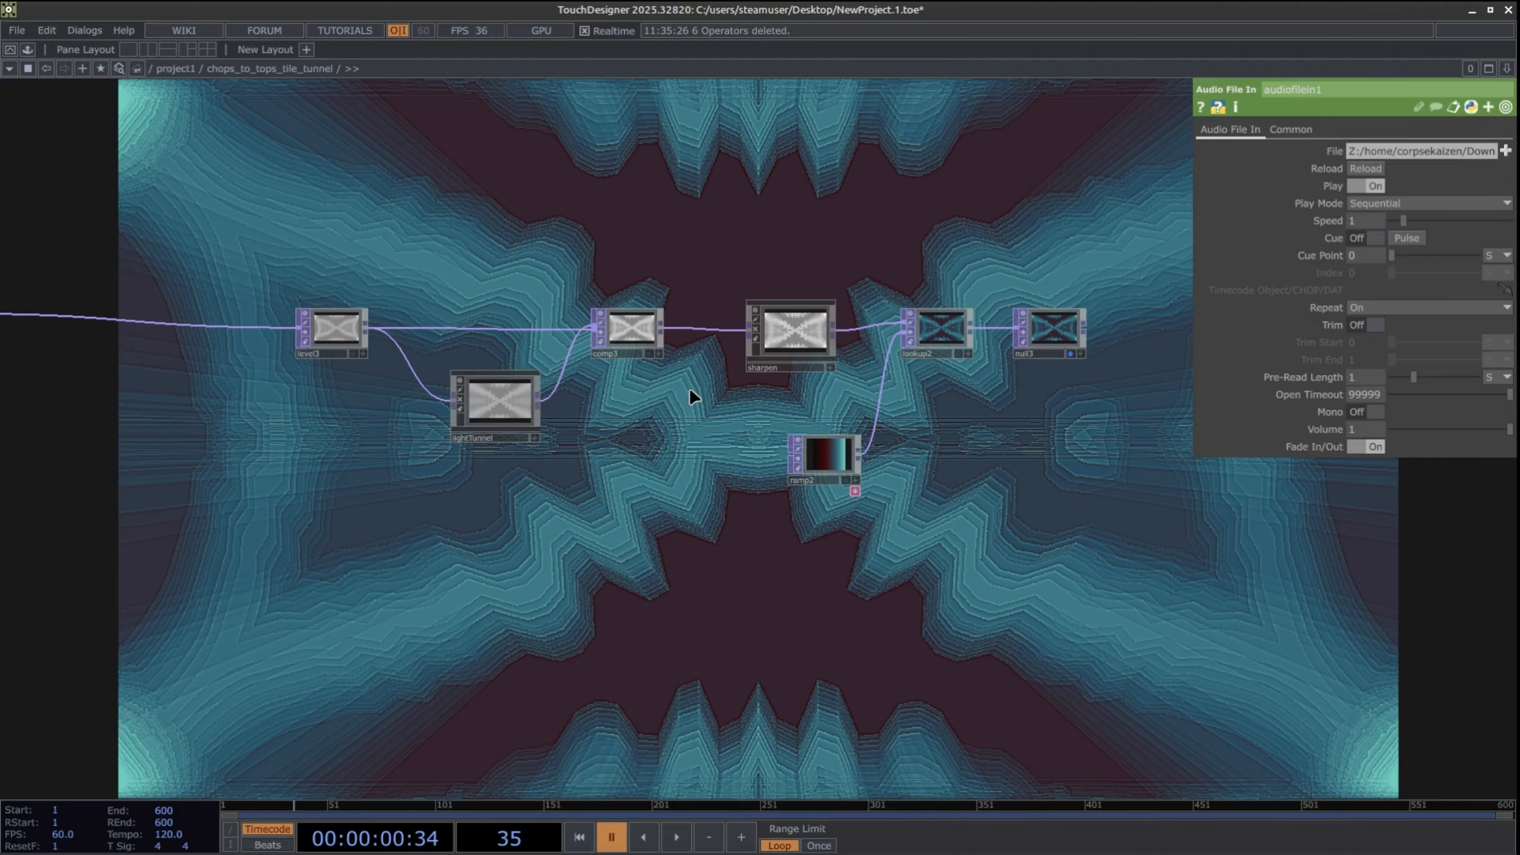
Trace the network from its final operators back to the Audio File In source and examine the audio branches
scroll(642, 457, "down", 5)
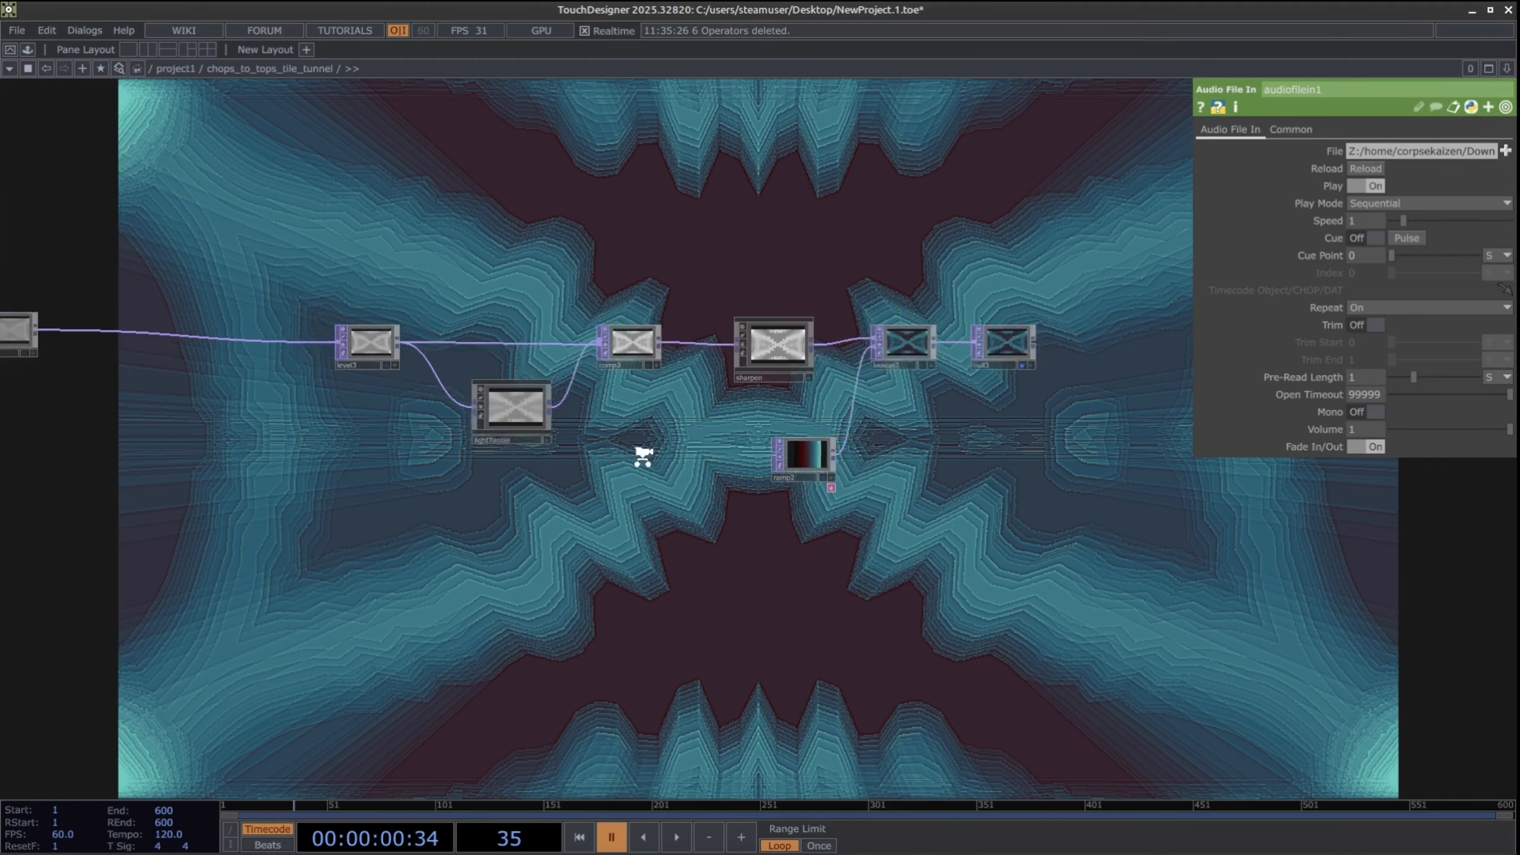
left_click_drag(269, 496, 381, 490)
left_click_drag(639, 534, 601, 546)
scroll(599, 536, "up", 4)
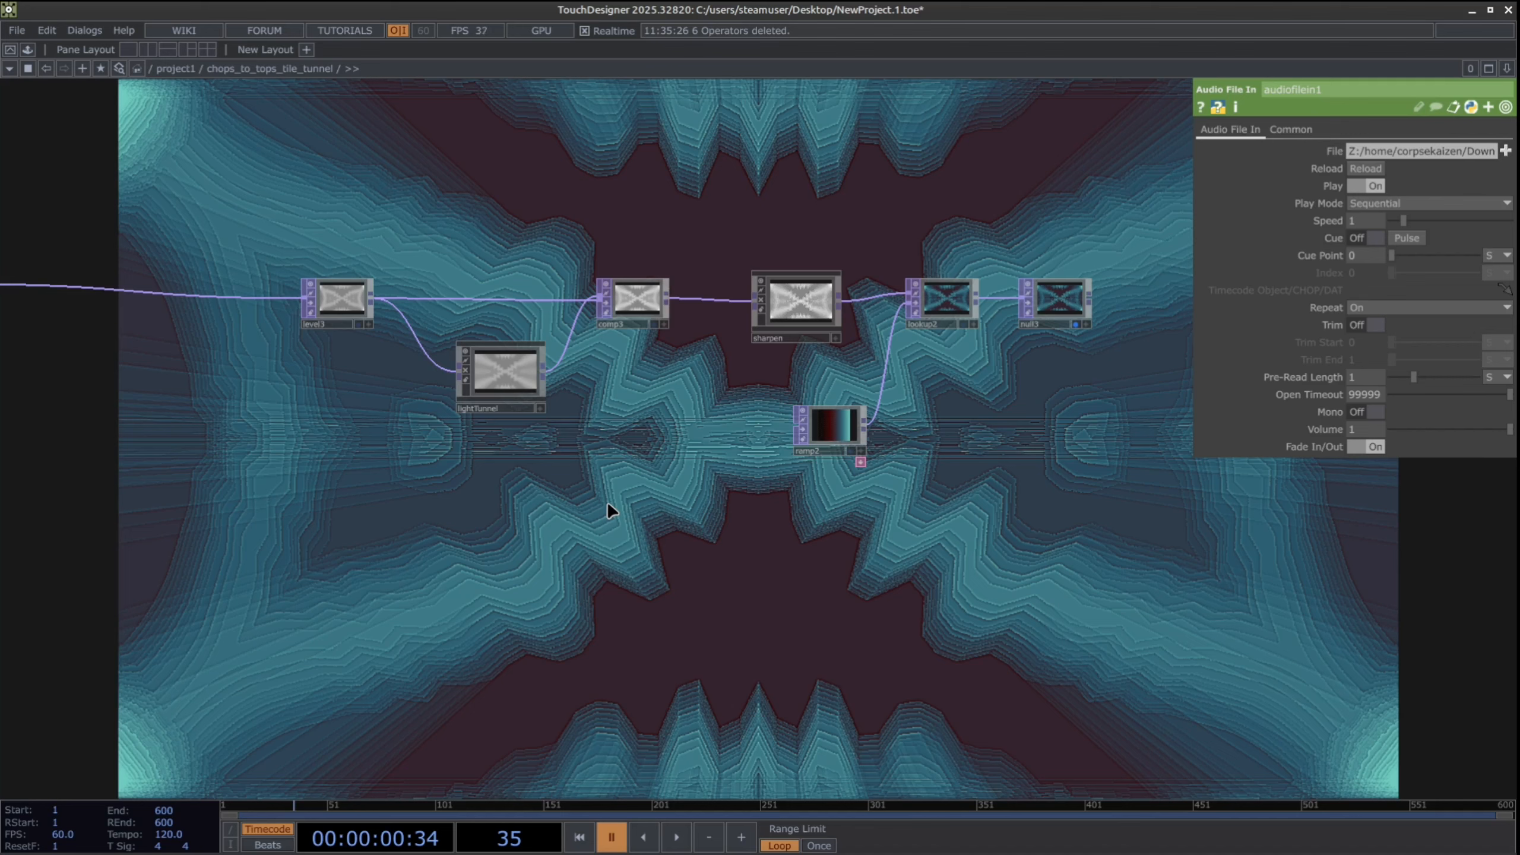
scroll(604, 503, "down", 6)
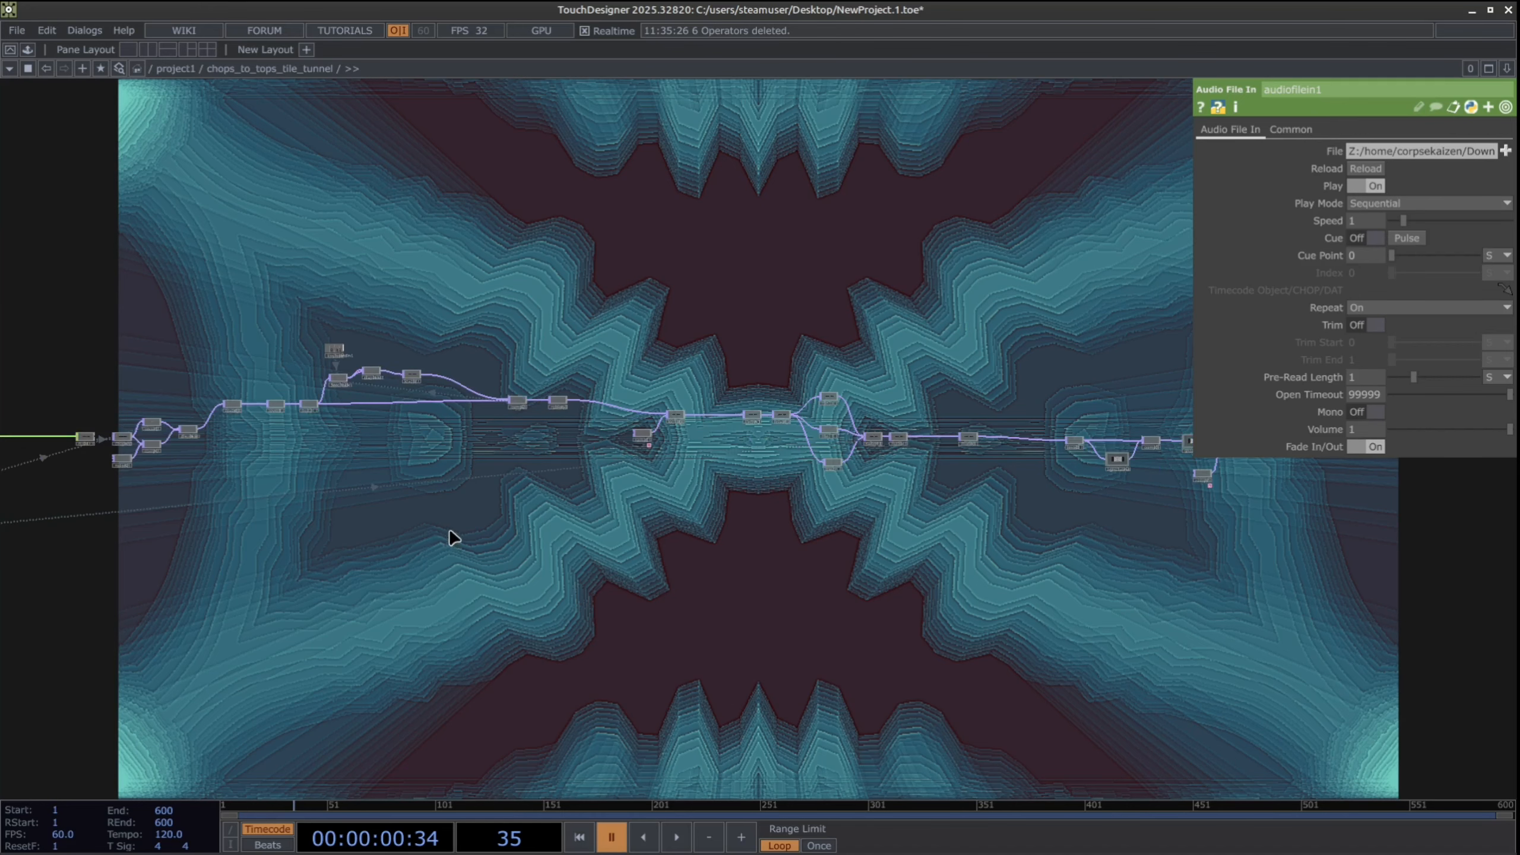
left_click_drag(449, 529, 842, 513)
left_click_drag(382, 580, 600, 586)
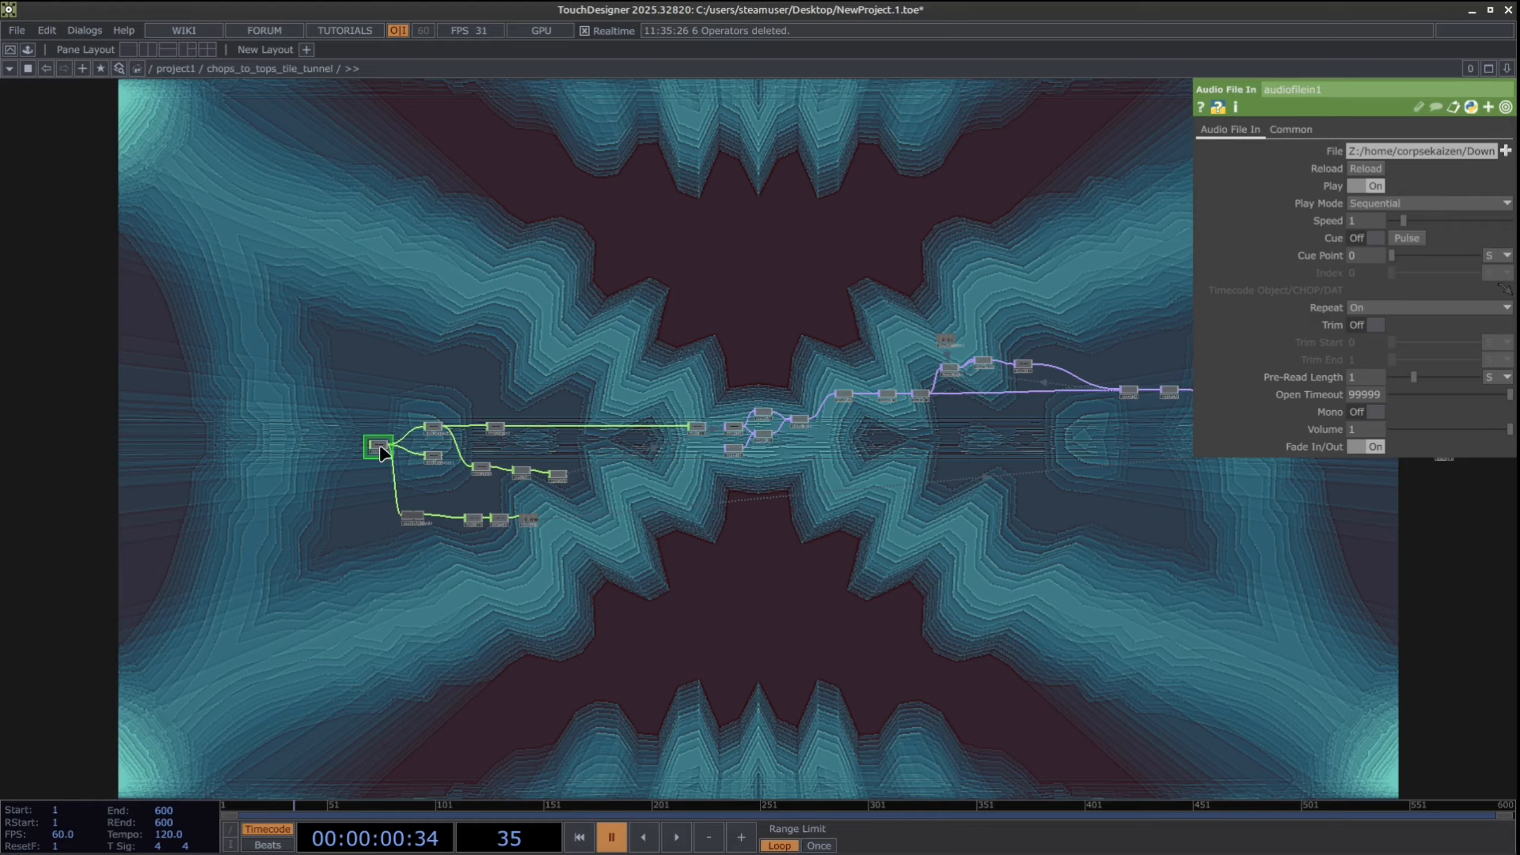
scroll(311, 492, "up", 6)
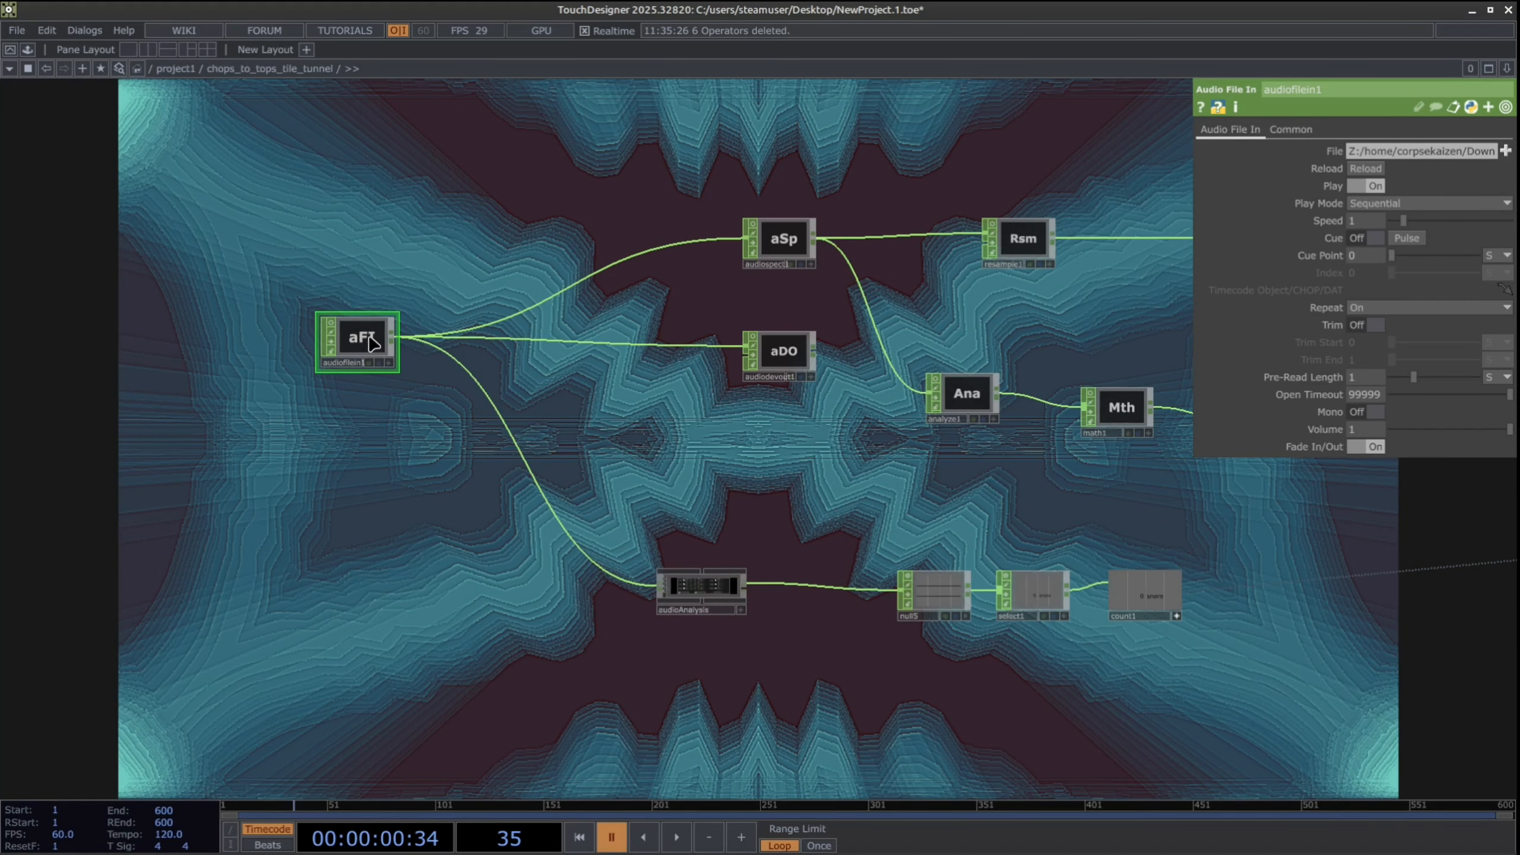
left_click_drag(940, 543, 475, 469)
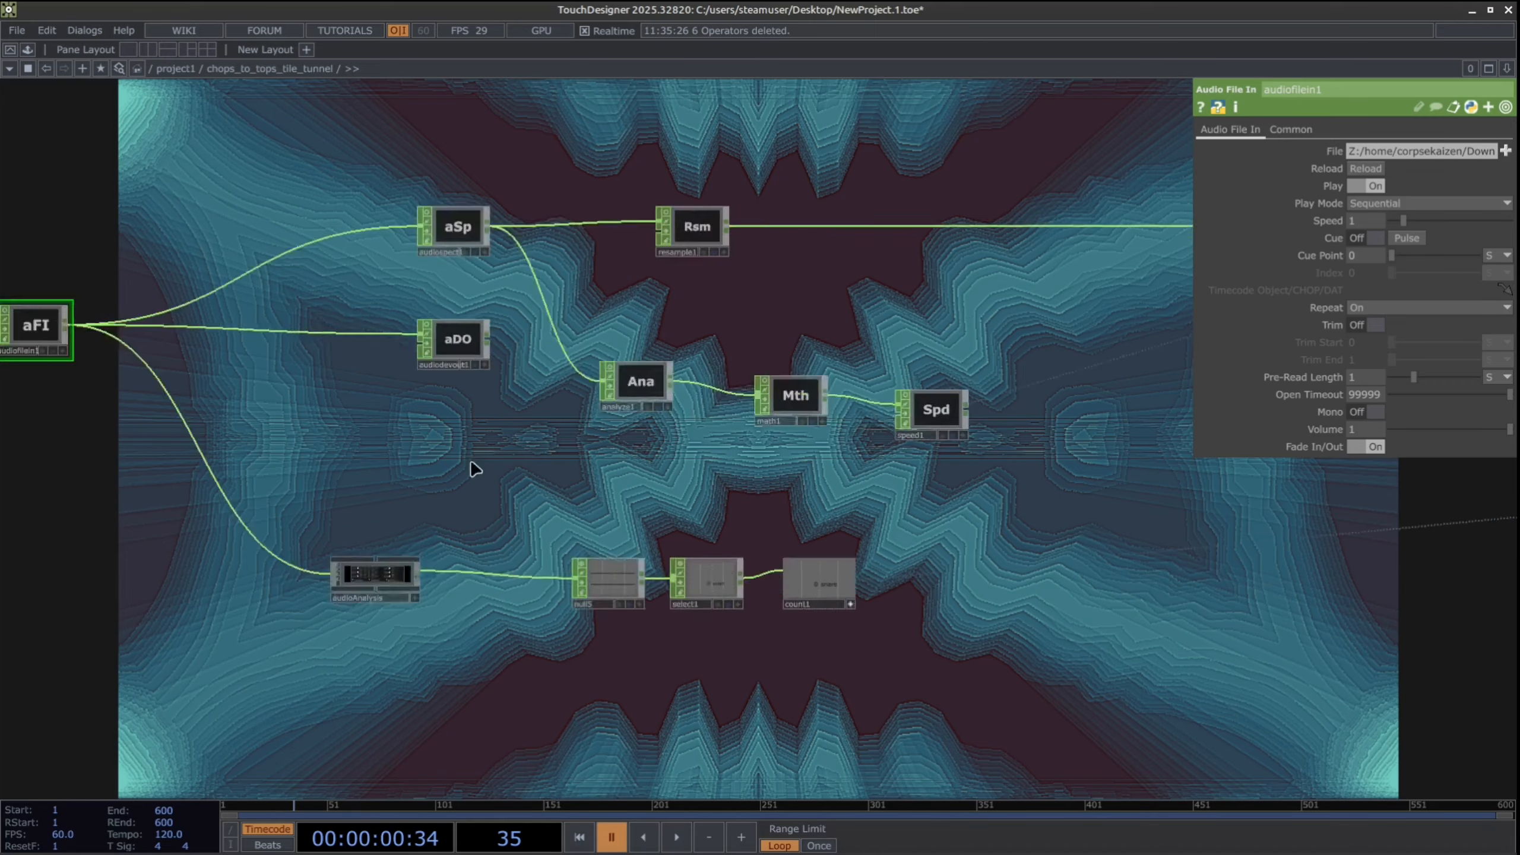
Follow the network forward from the audio branches and examine the final chain ending at null3
scroll(1032, 591, "down", 5)
scroll(995, 583, "up", 4)
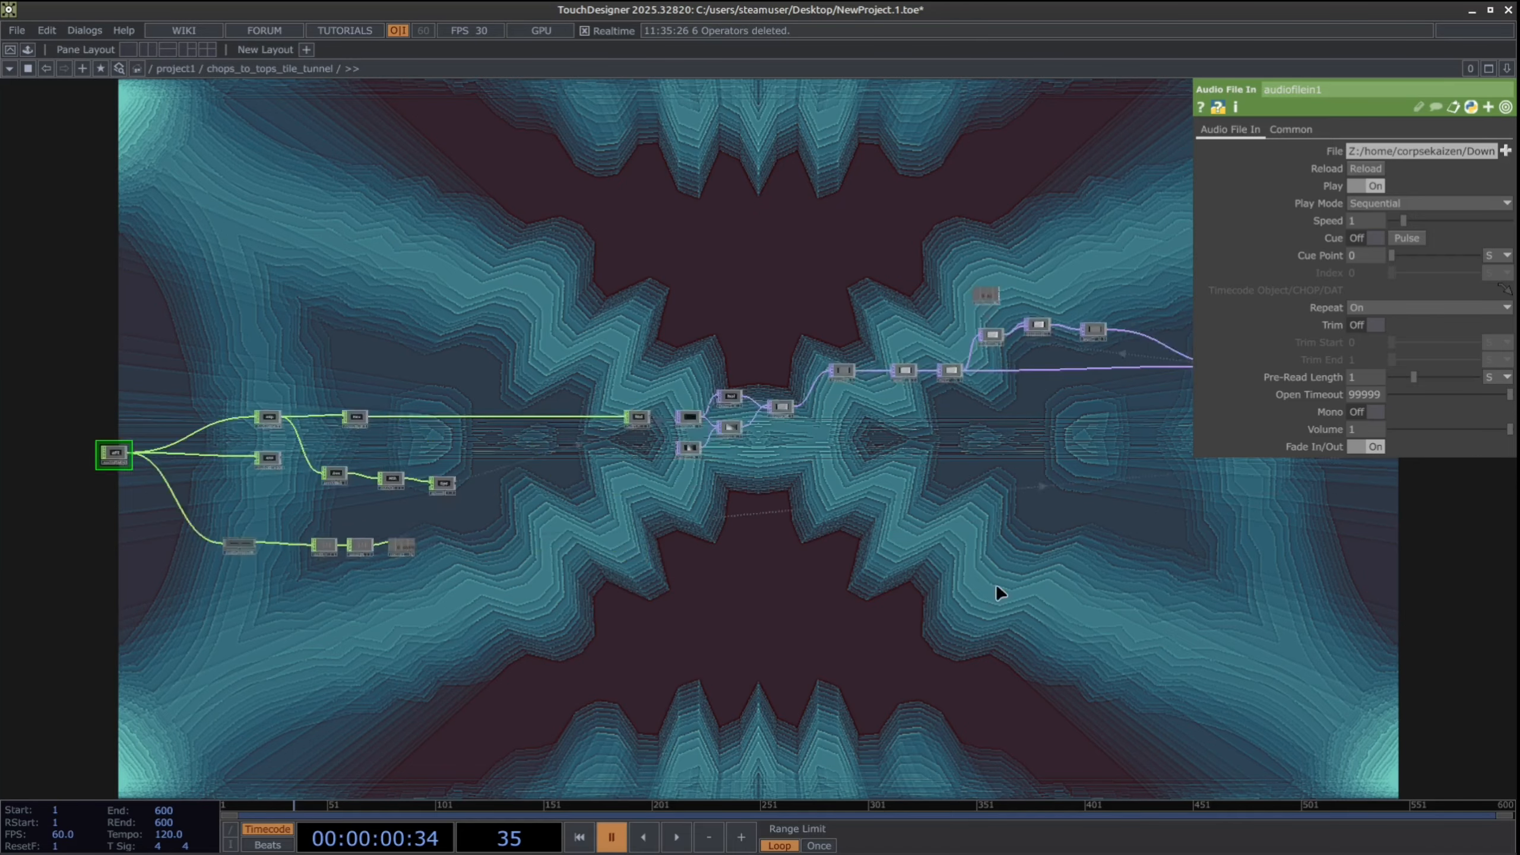
left_click_drag(1223, 586, 1010, 598)
left_click_drag(1299, 582, 867, 588)
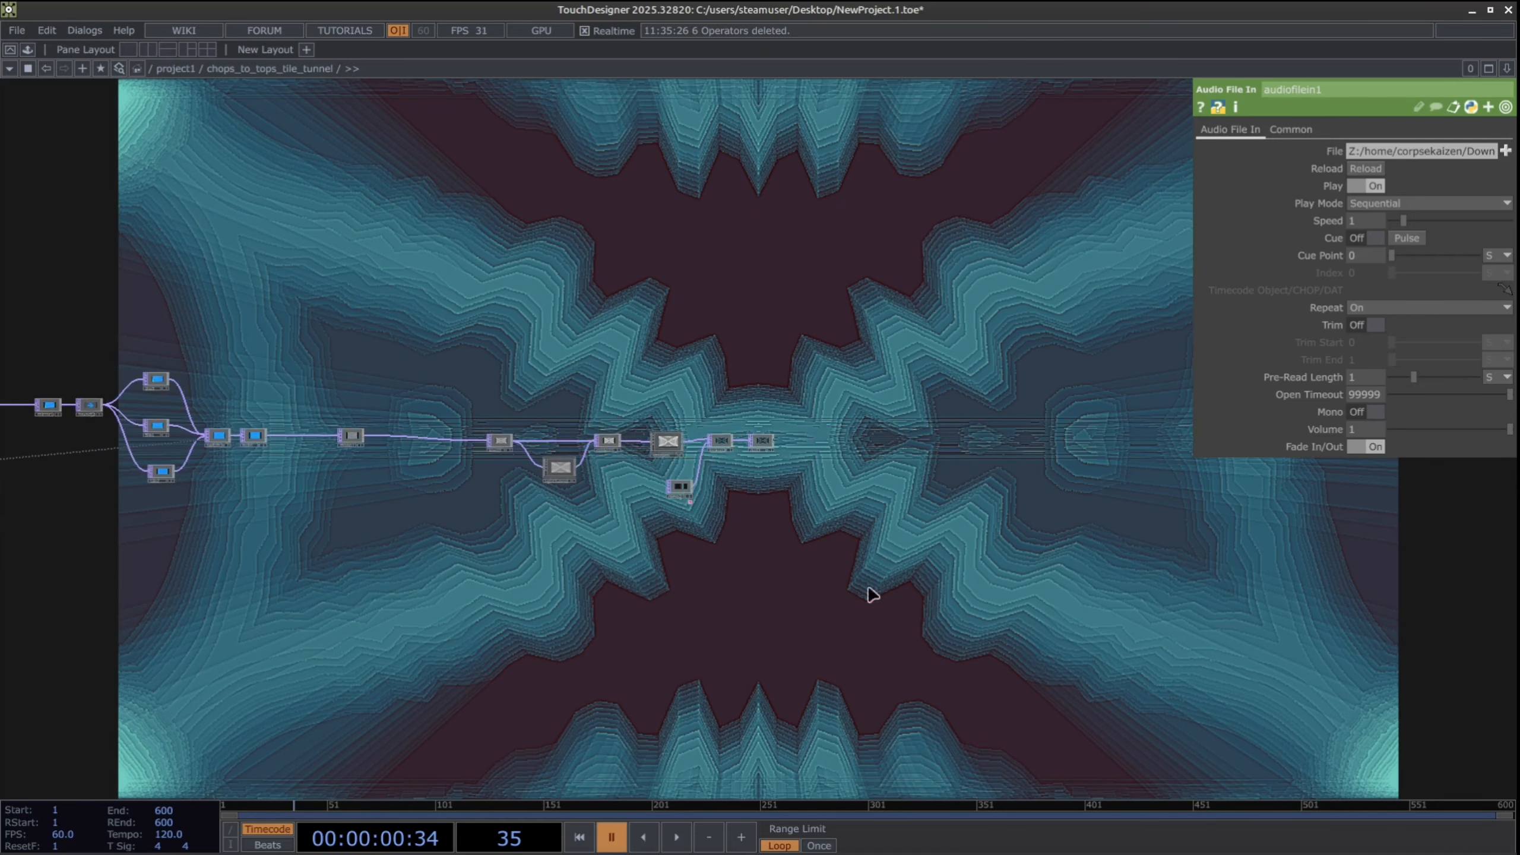
middle_click_drag(721, 576, 692, 519)
left_click_drag(696, 535, 714, 578)
scroll(687, 527, "up", 2)
left_click_drag(524, 463, 659, 592)
scroll(300, 225, "down", 4)
Go back through the whole TOP chain to the audio input operators and examine how they connect
left_click_drag(465, 282, 687, 364)
left_click_drag(389, 322, 735, 504)
left_click_drag(640, 163, 988, 96)
left_click_drag(521, 308, 1416, 258)
left_click_drag(200, 581, 397, 573)
scroll(397, 574, "up", 4)
left_click_drag(549, 535, 838, 516)
left_click_drag(83, 575, 396, 550)
scroll(396, 550, "down", 2)
left_click_drag(84, 525, 299, 475)
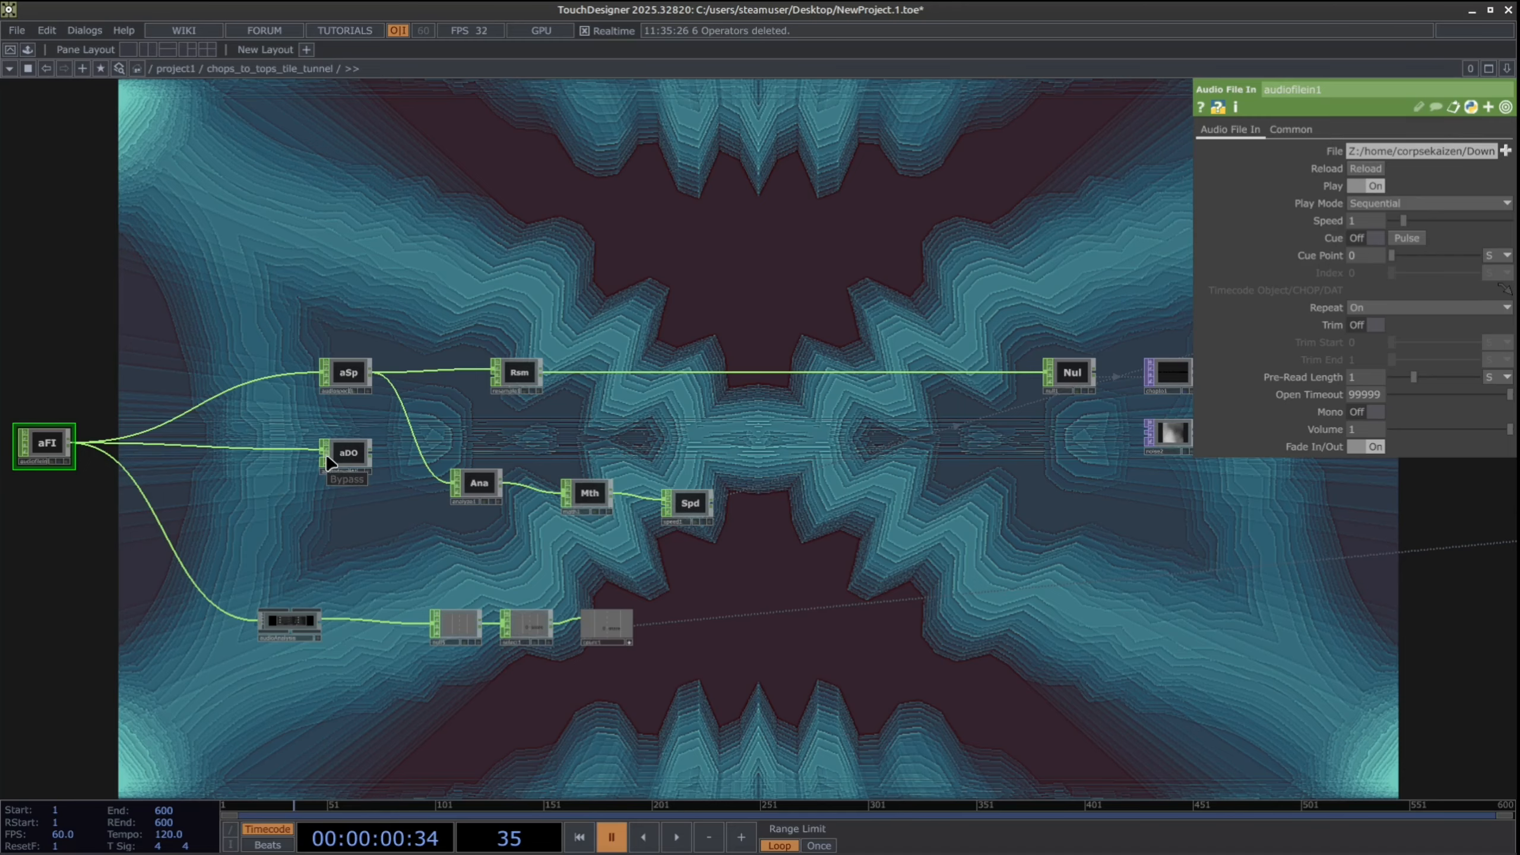
Follow the network to its end and examine the lightTunnel, comp3, sharpen, lookup2 and ramp2 operators
left_click_drag(1456, 573, 383, 492)
left_click_drag(992, 558, 240, 593)
left_click_drag(880, 504, 438, 584)
left_click_drag(1215, 605, 275, 635)
left_click_drag(920, 680, 560, 644)
scroll(502, 599, "up", 5)
left_click_drag(502, 599, 662, 615)
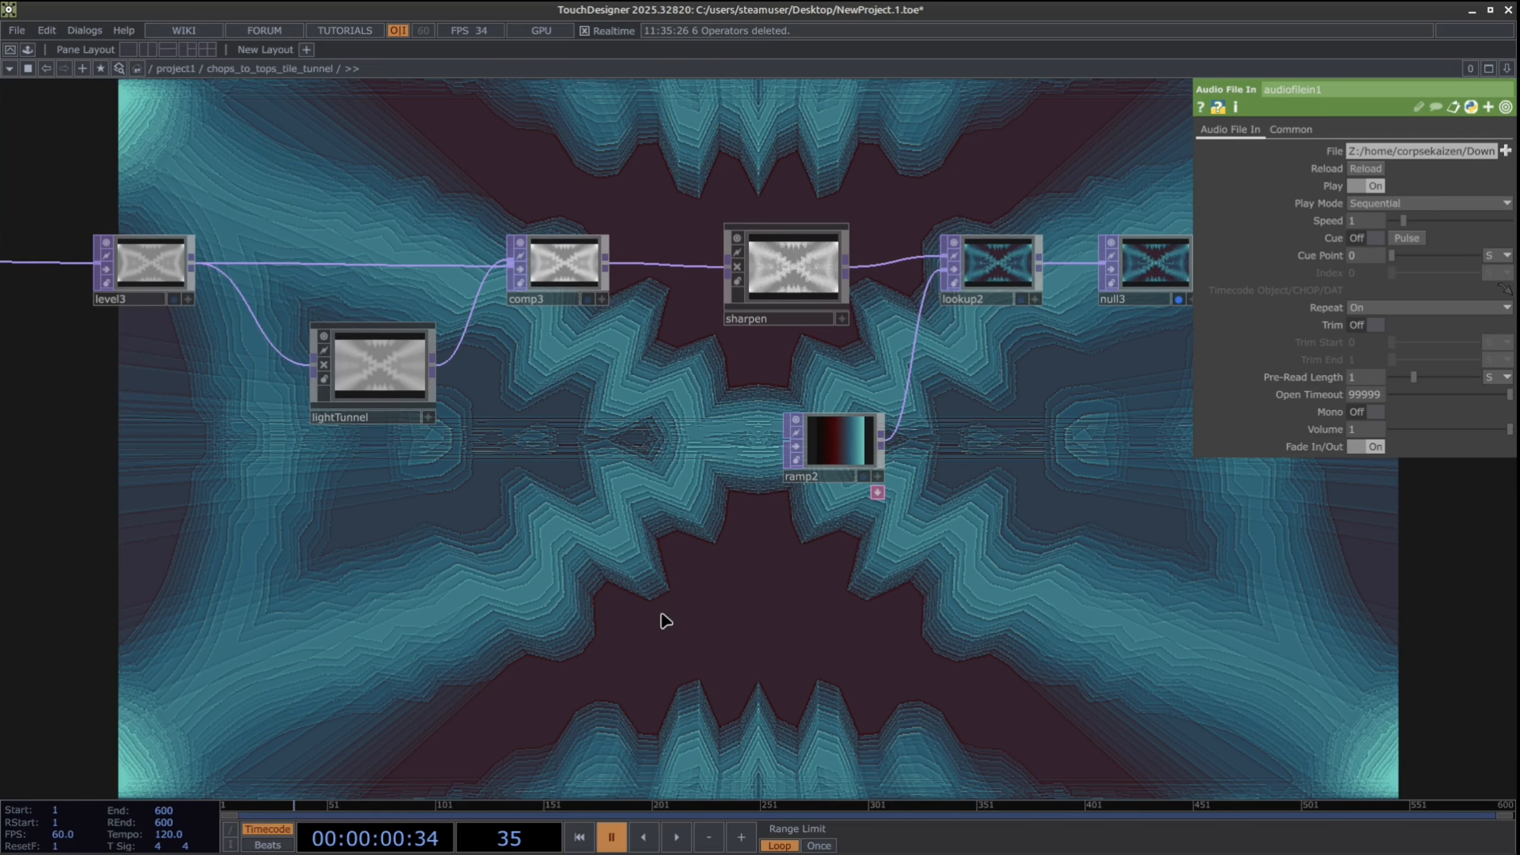
left_click_drag(858, 590, 558, 635)
left_click_drag(666, 560, 929, 562)
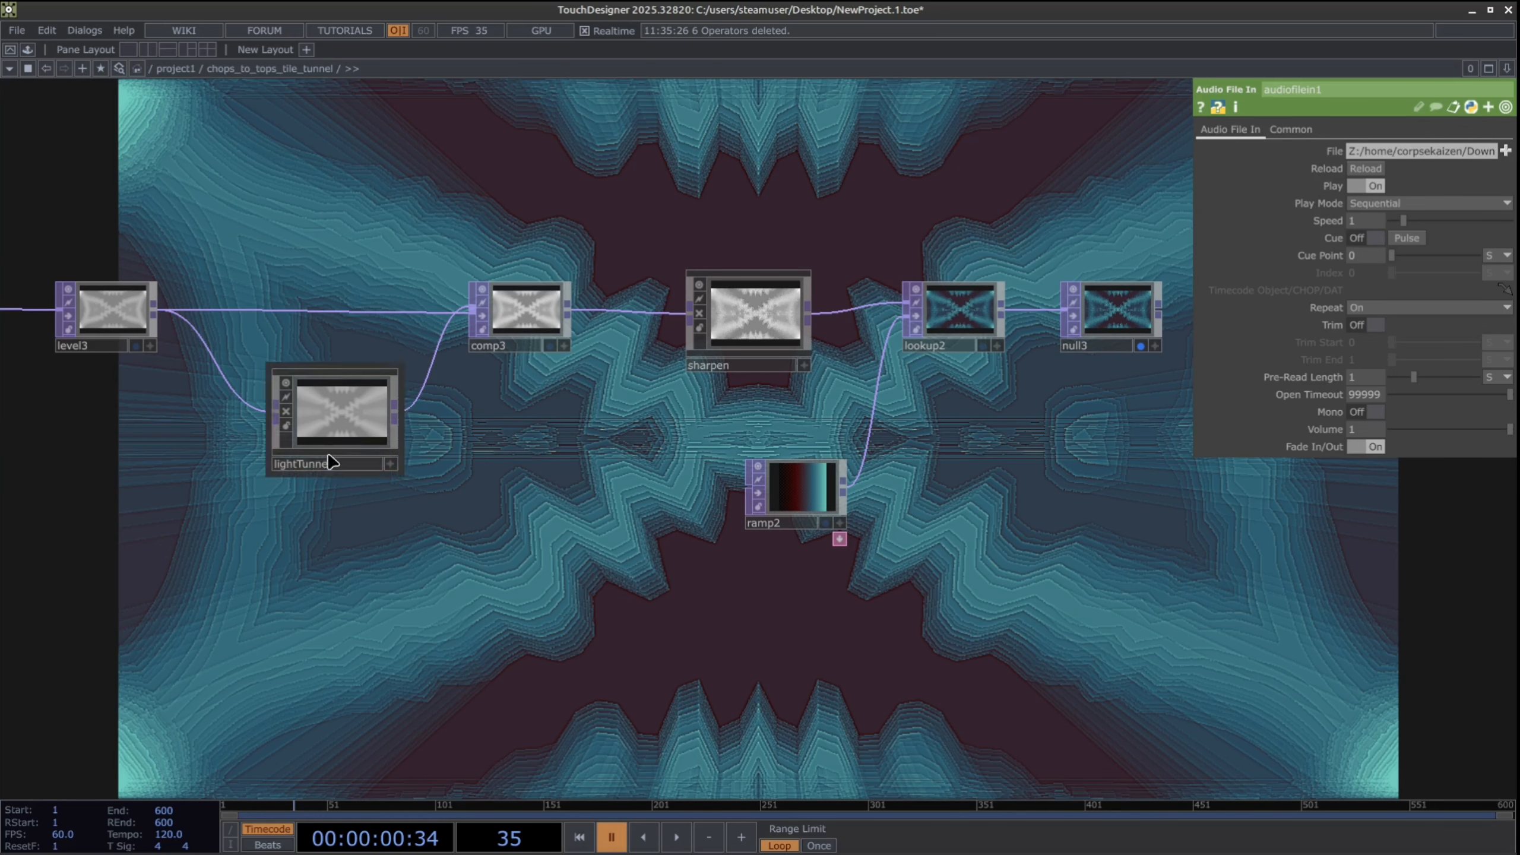
Try Average, Lighter Color and Overlay as comp3's composite operation and return it to Hard Light
left_click(517, 316)
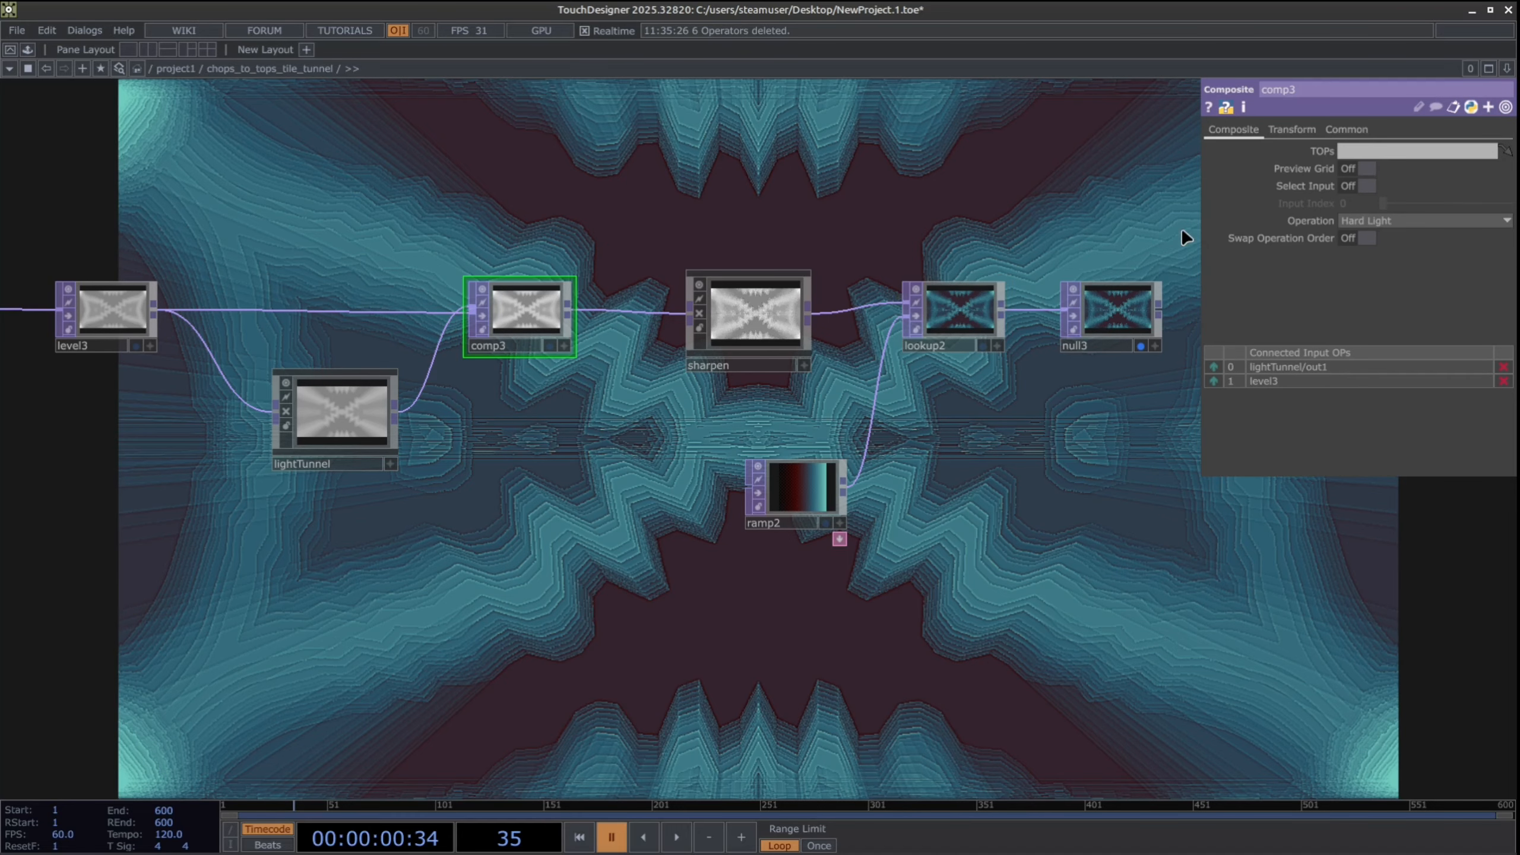
left_click(1492, 219)
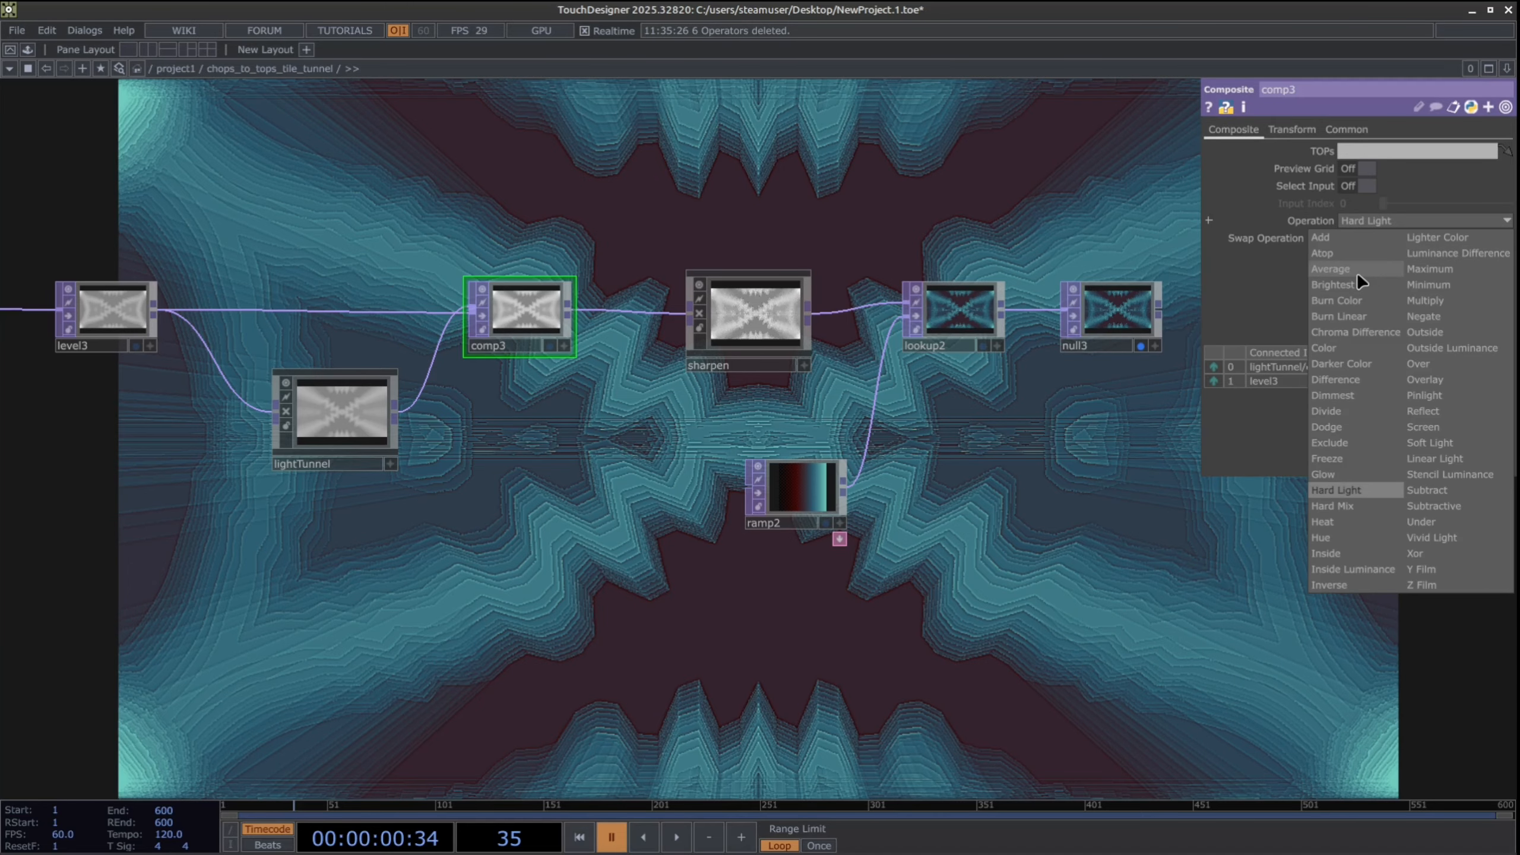
left_click(1356, 270)
left_click(1428, 219)
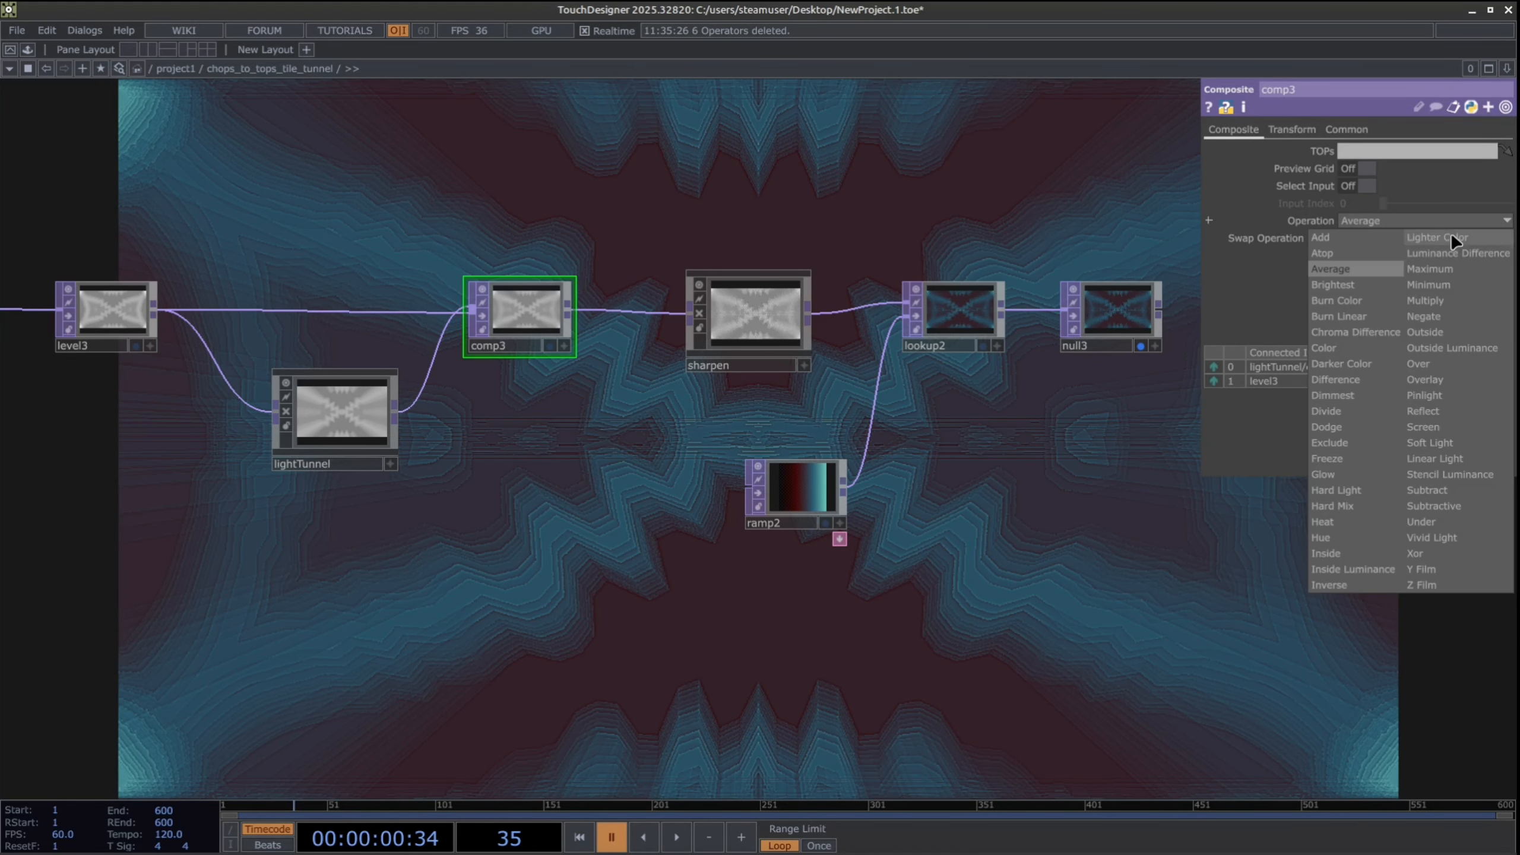
left_click(1453, 234)
left_click(1451, 223)
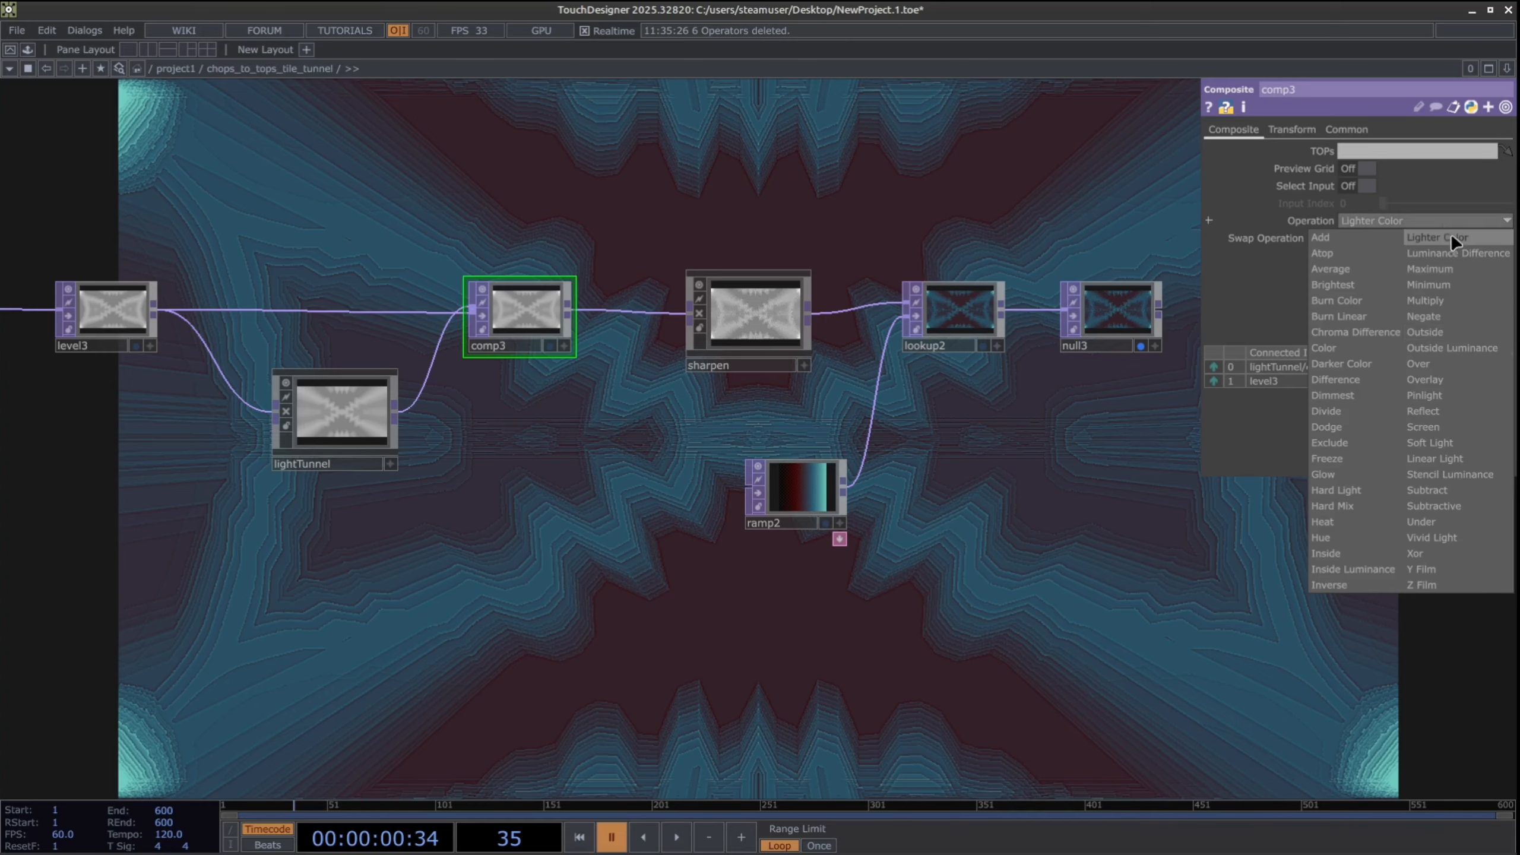
left_click(1435, 378)
left_click(1400, 222)
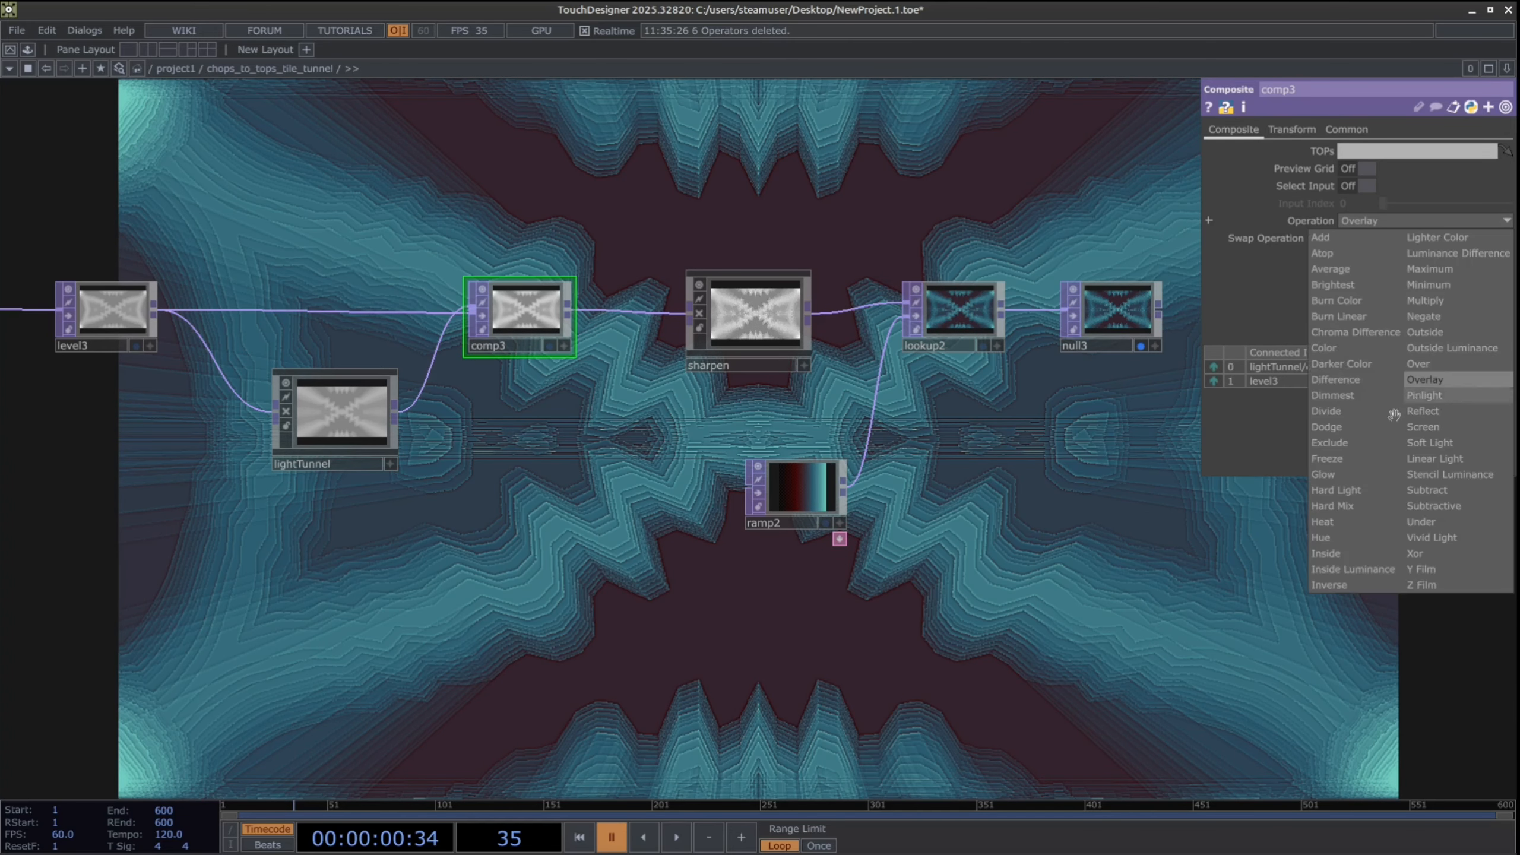
left_click(1341, 490)
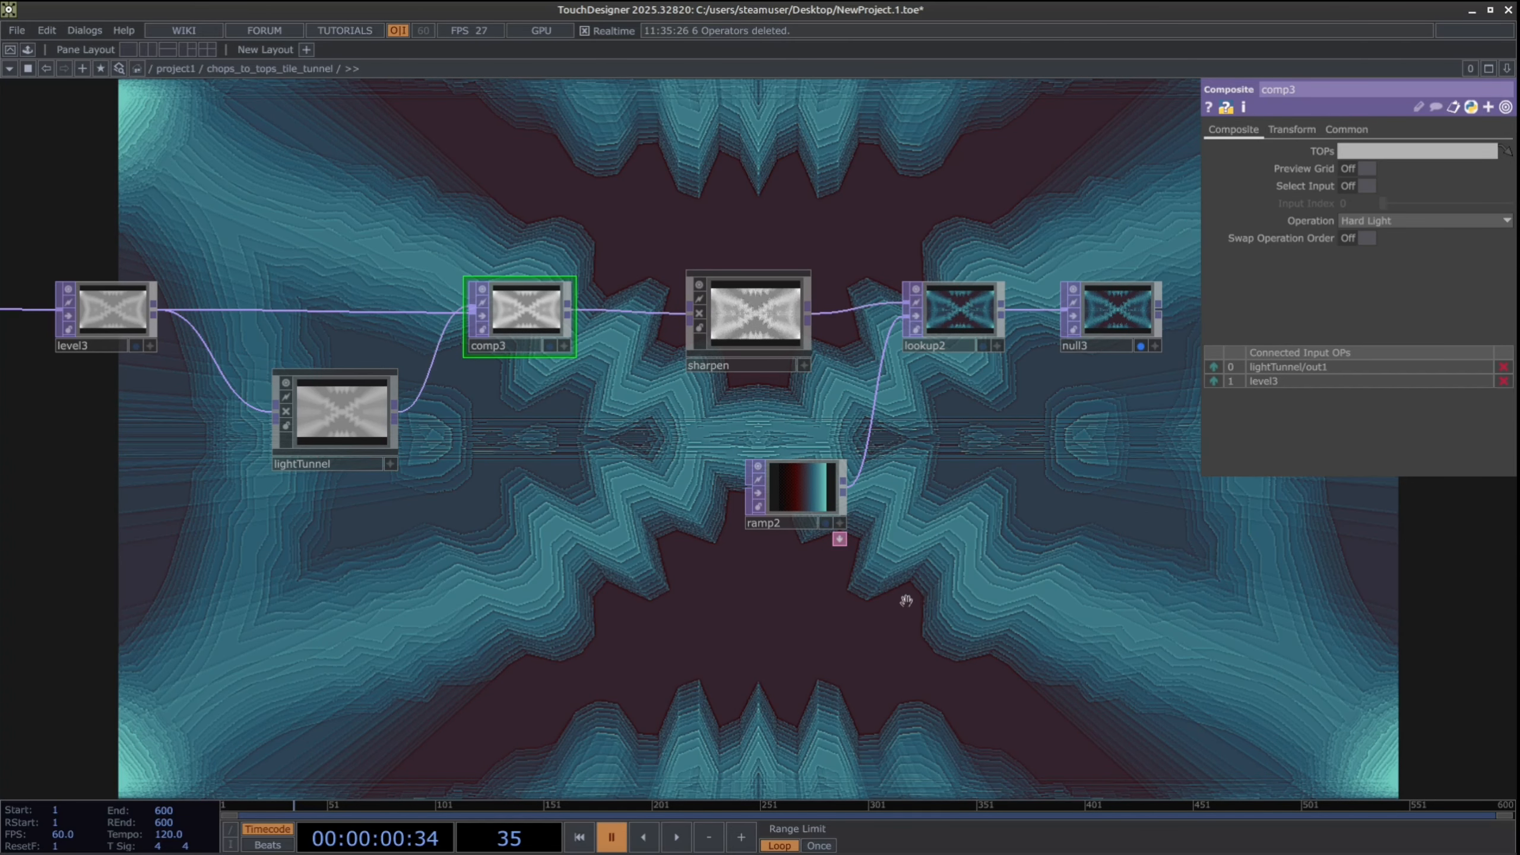
Display the ramp2 parameters and inspect its color gradient feeding lookup2
left_click_drag(655, 566, 521, 578)
left_click_drag(865, 440, 799, 440)
left_click(608, 510)
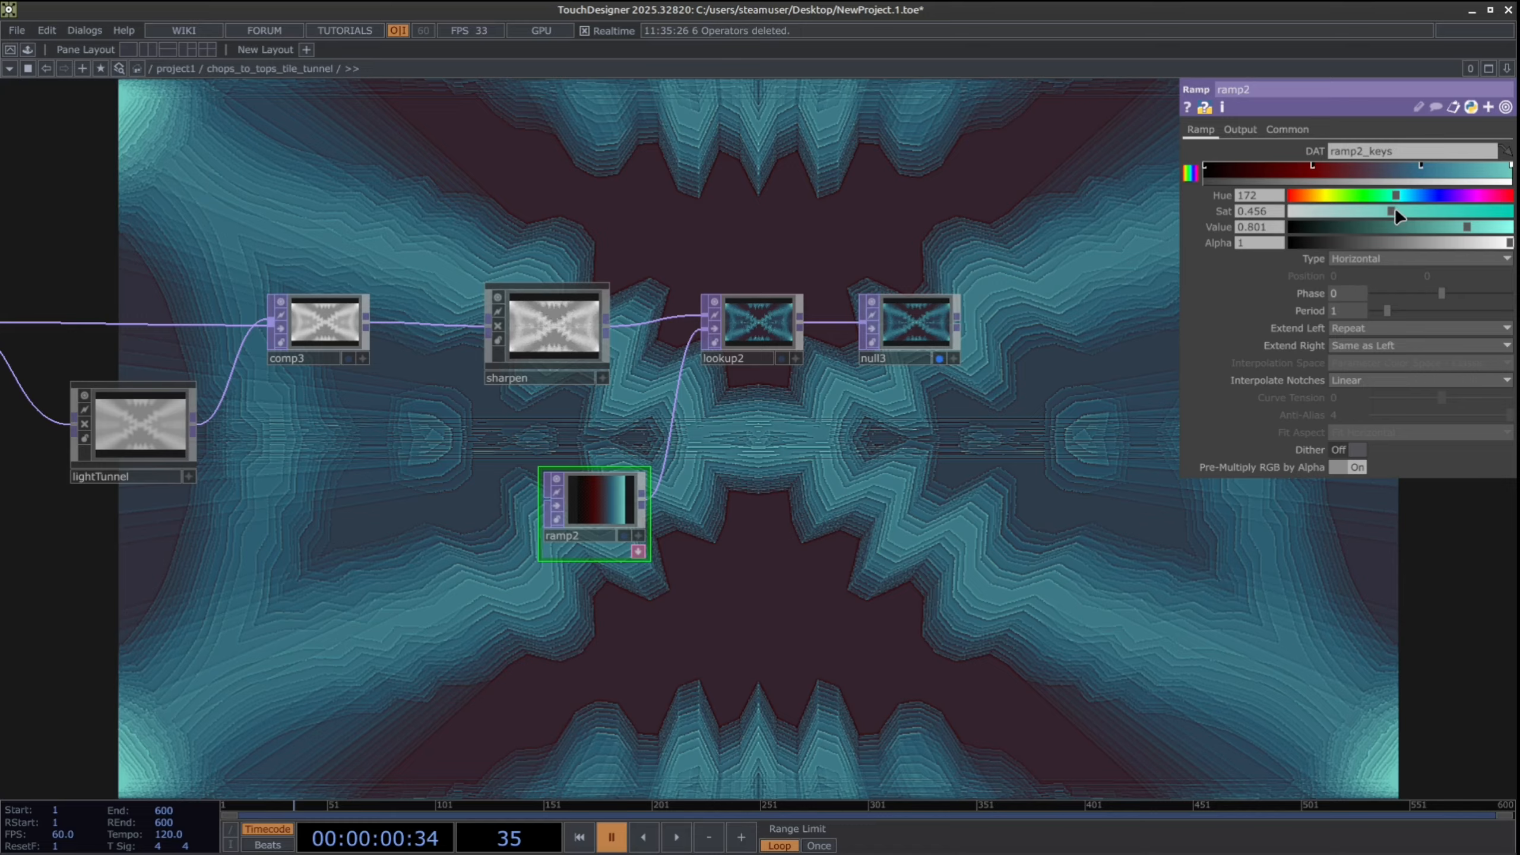
scroll(559, 527, "up", 4)
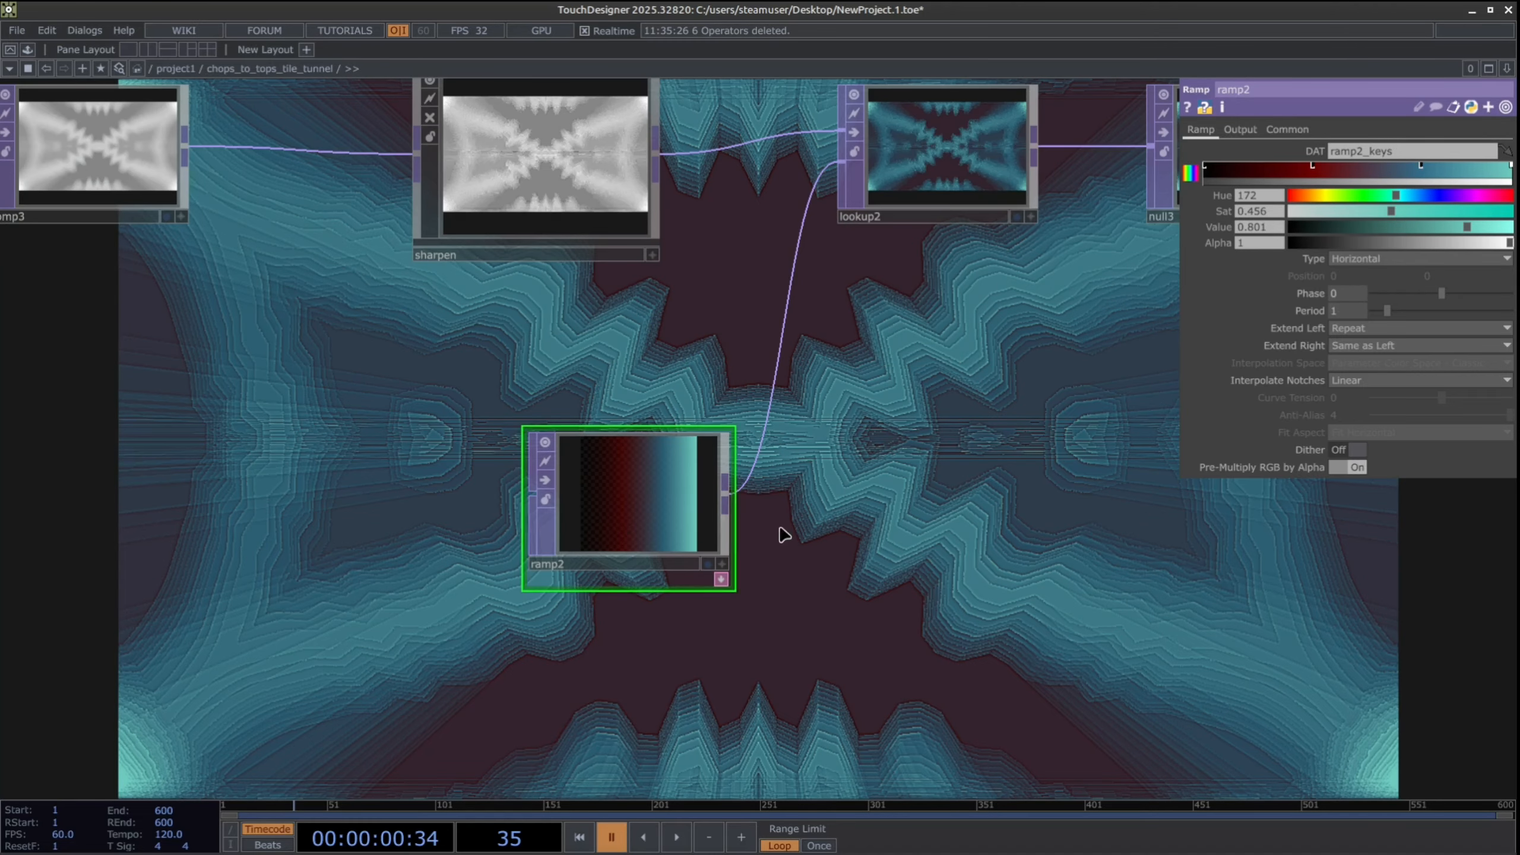
scroll(784, 533, "down", 4)
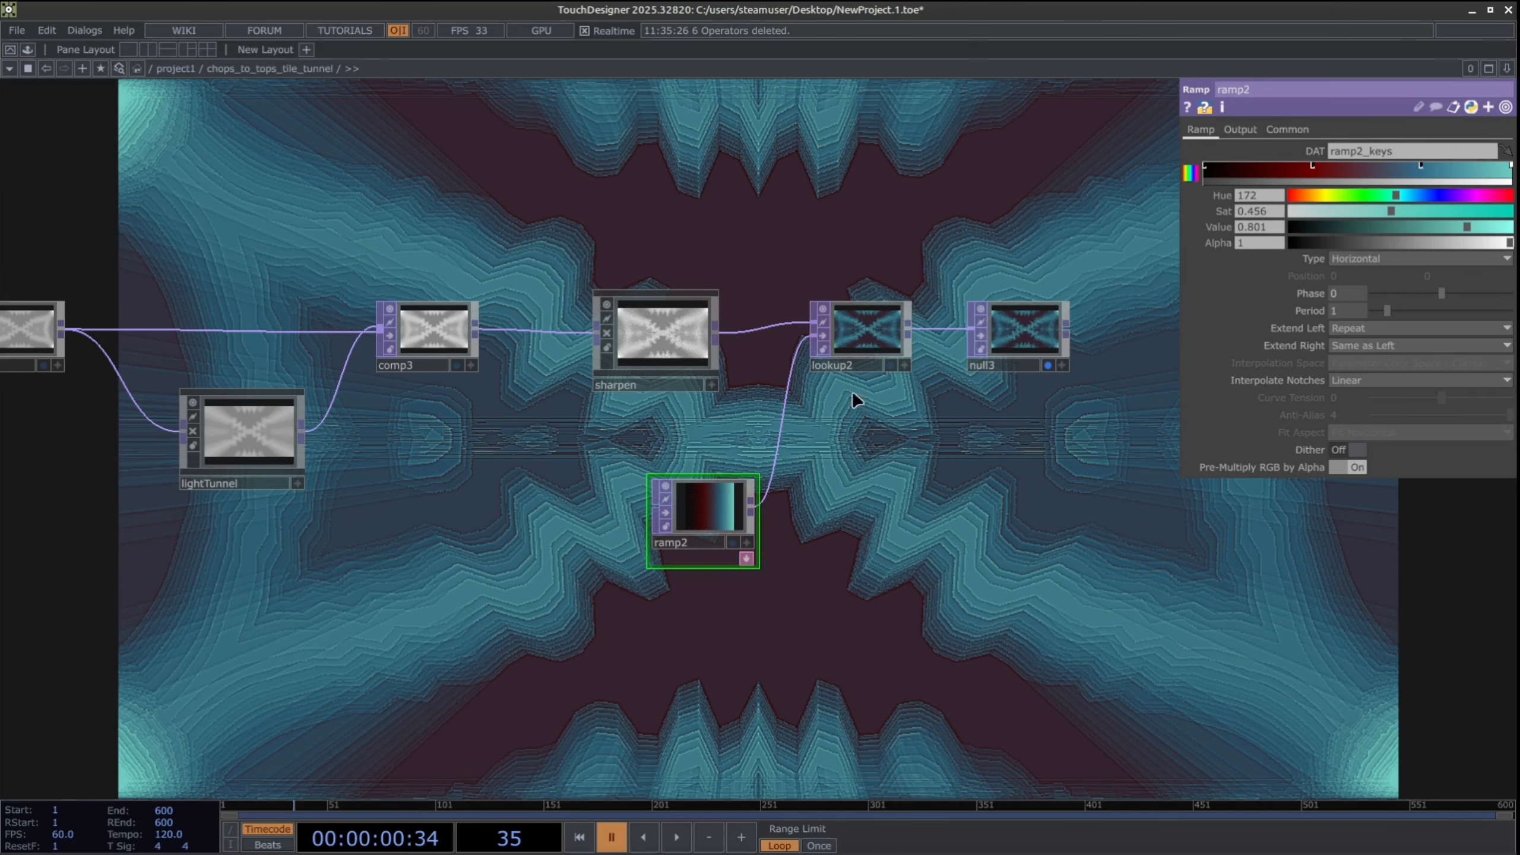
Bypass the lookup2 operator and play the timeline briefly before pausing it again
left_click(824, 336)
left_click_drag(846, 639, 737, 637)
left_click(676, 838)
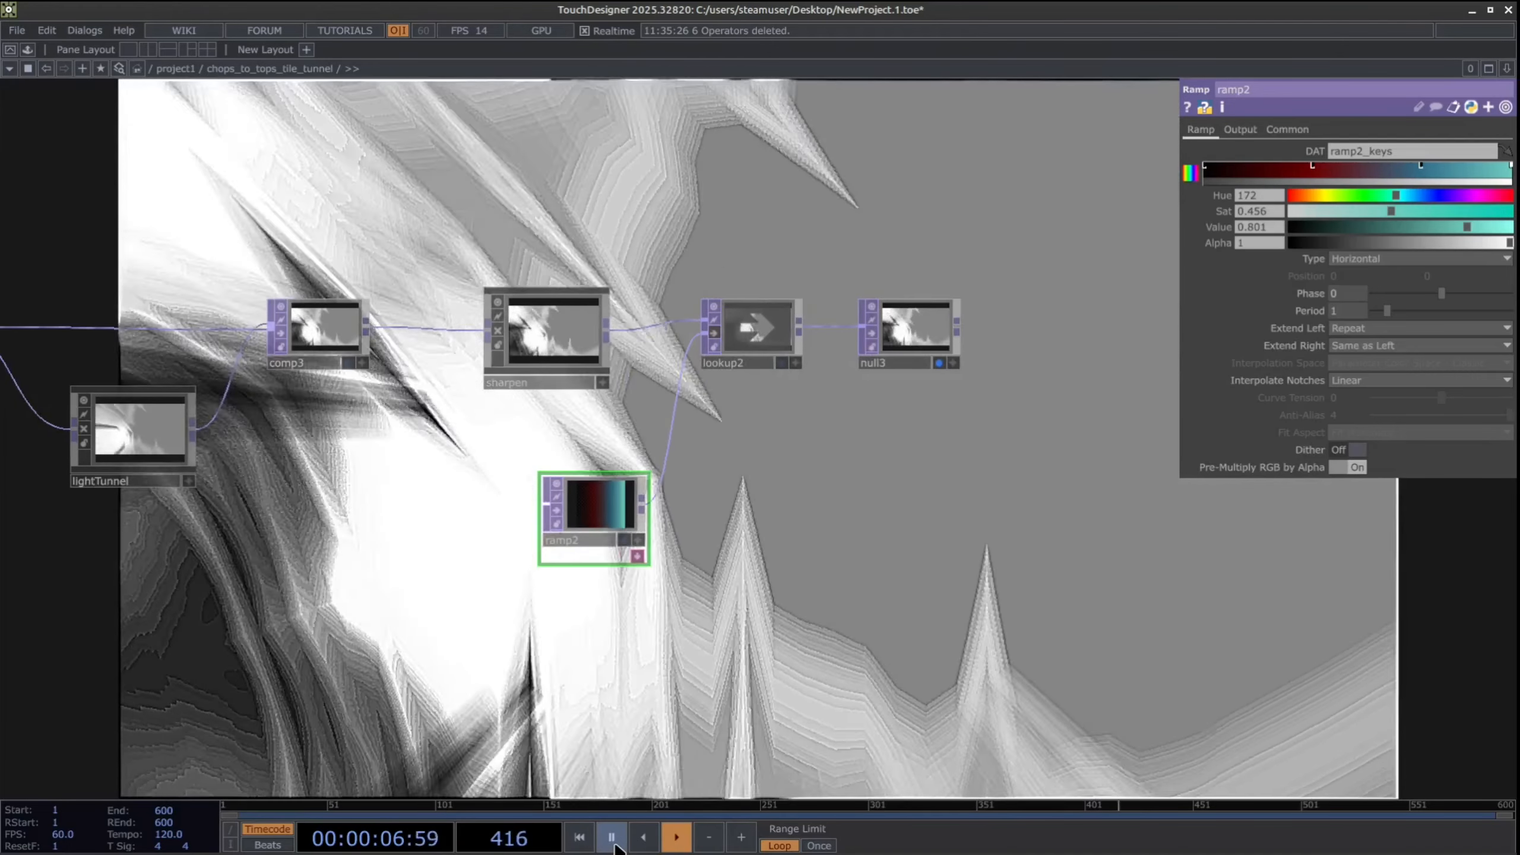
left_click(611, 839)
Examine the chain from level3 through lightTunnel to null3 with the color lookup bypassed
left_click_drag(516, 690, 836, 634)
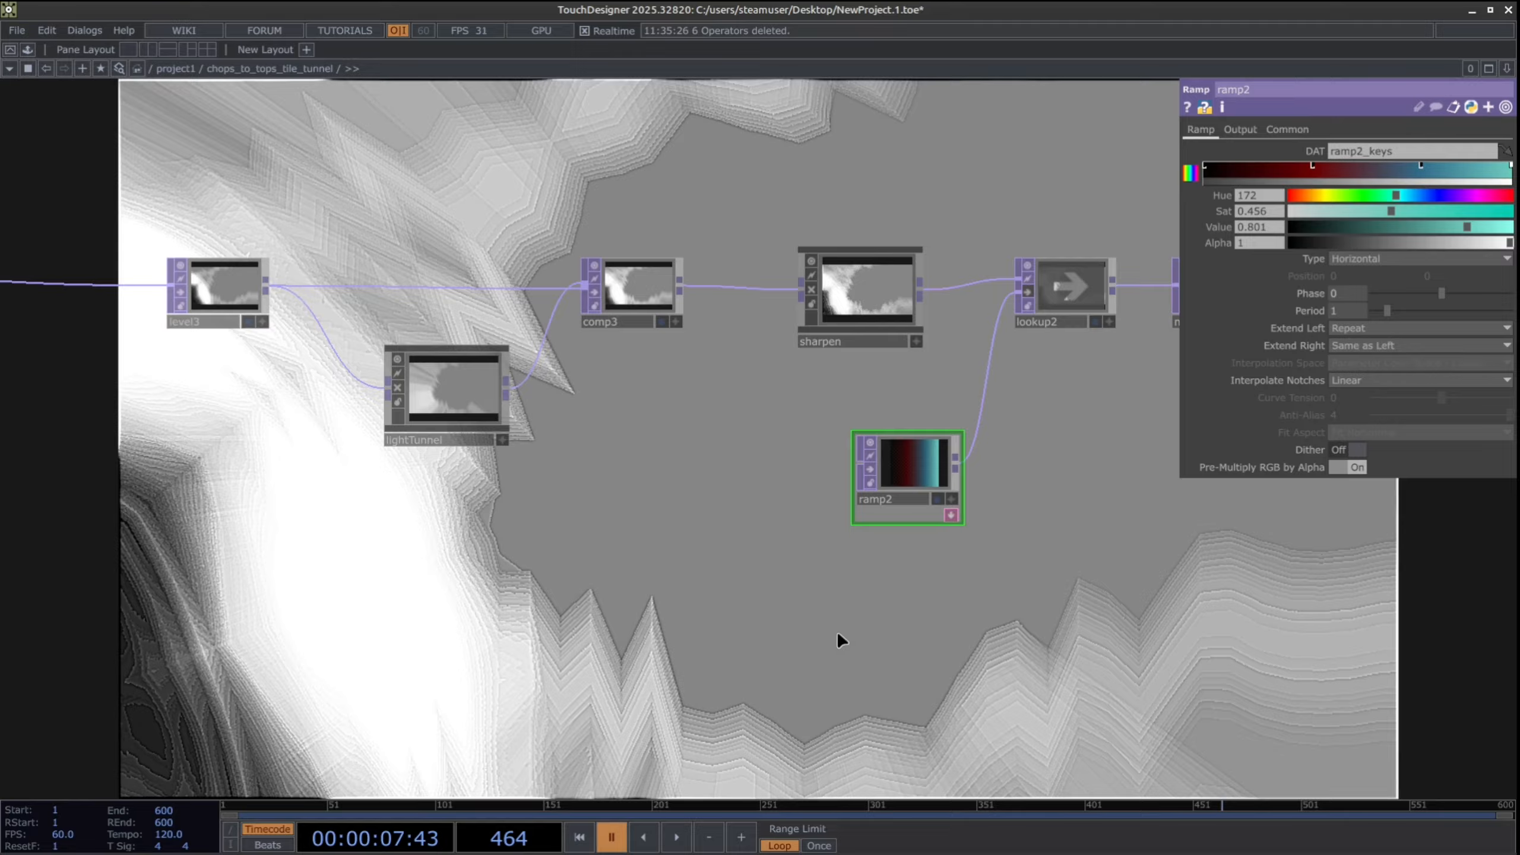
left_click_drag(863, 616, 1081, 614)
left_click_drag(744, 619, 890, 618)
left_click_drag(1394, 619, 772, 595)
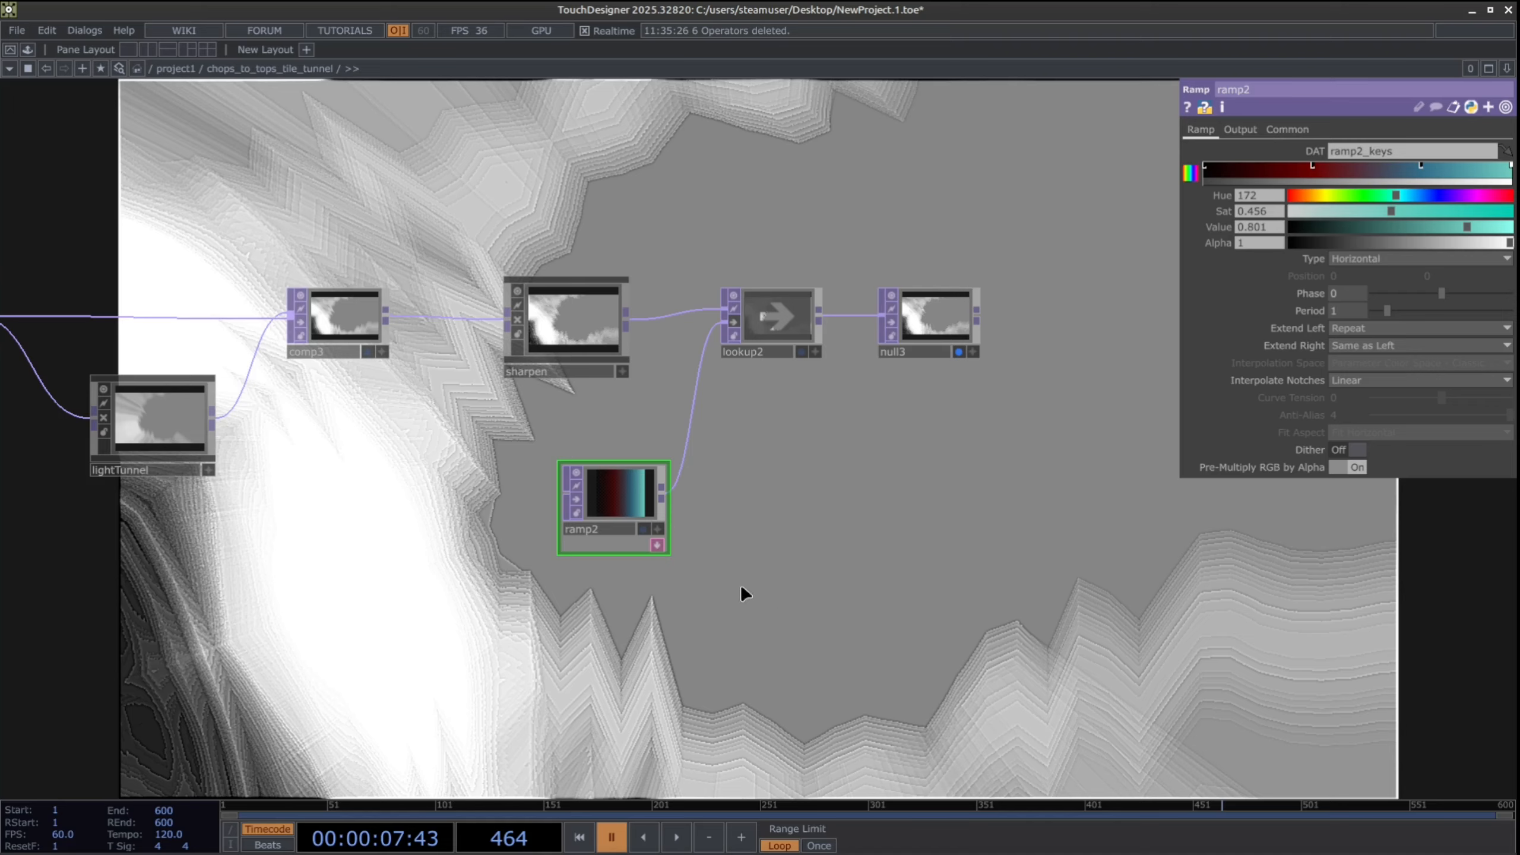
middle_click_drag(340, 535, 291, 580)
left_click_drag(112, 618, 453, 616)
left_click_drag(334, 587, 758, 611)
middle_click_drag(249, 486, 244, 554)
left_click_drag(896, 585, 645, 601)
middle_click_drag(645, 601, 635, 485)
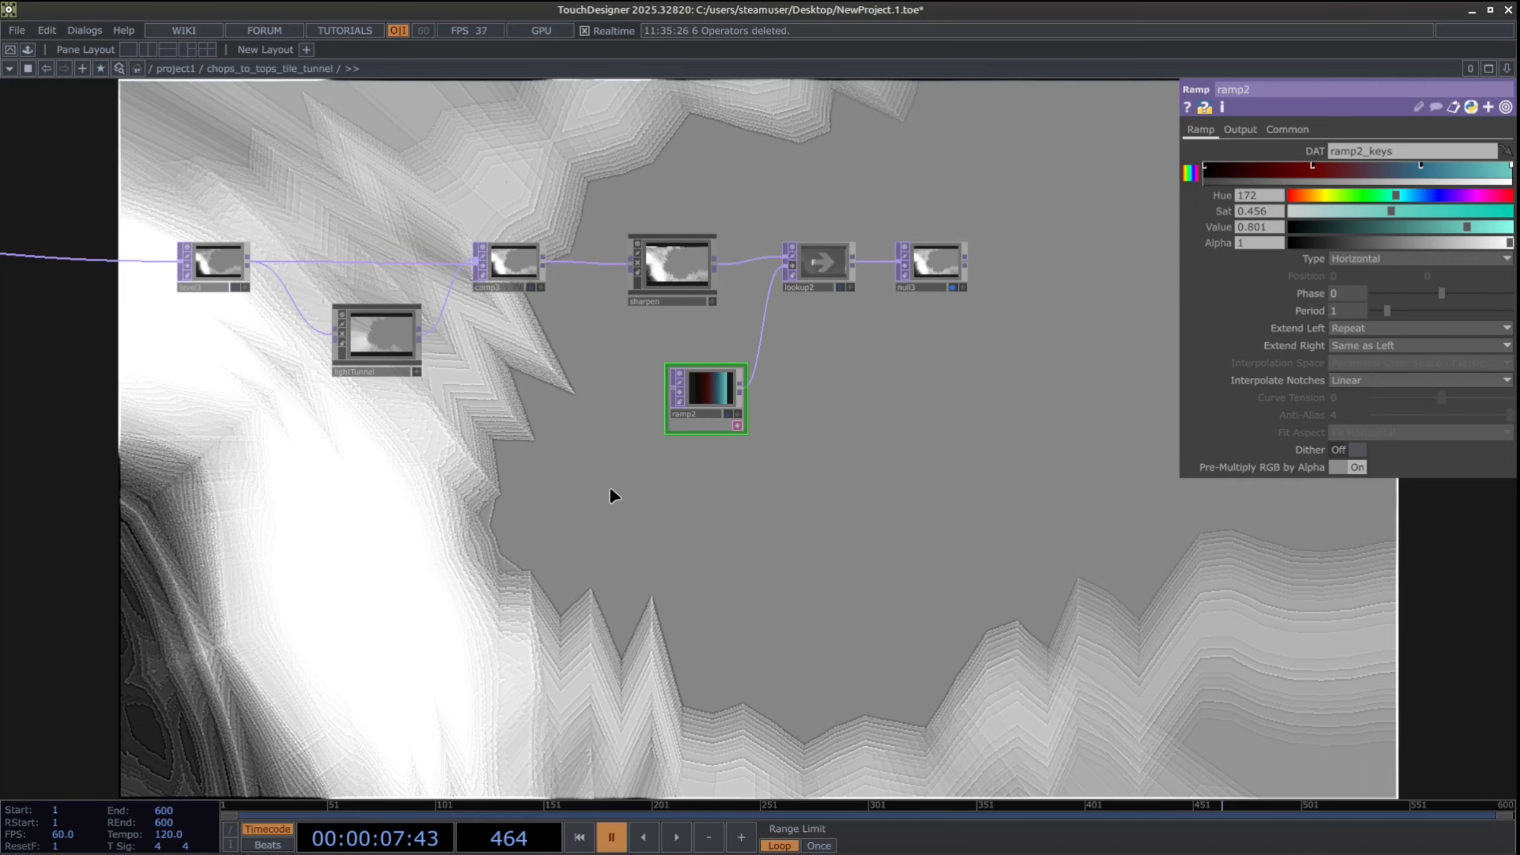
left_click_drag(503, 503, 476, 560)
scroll(808, 471, "up", 3)
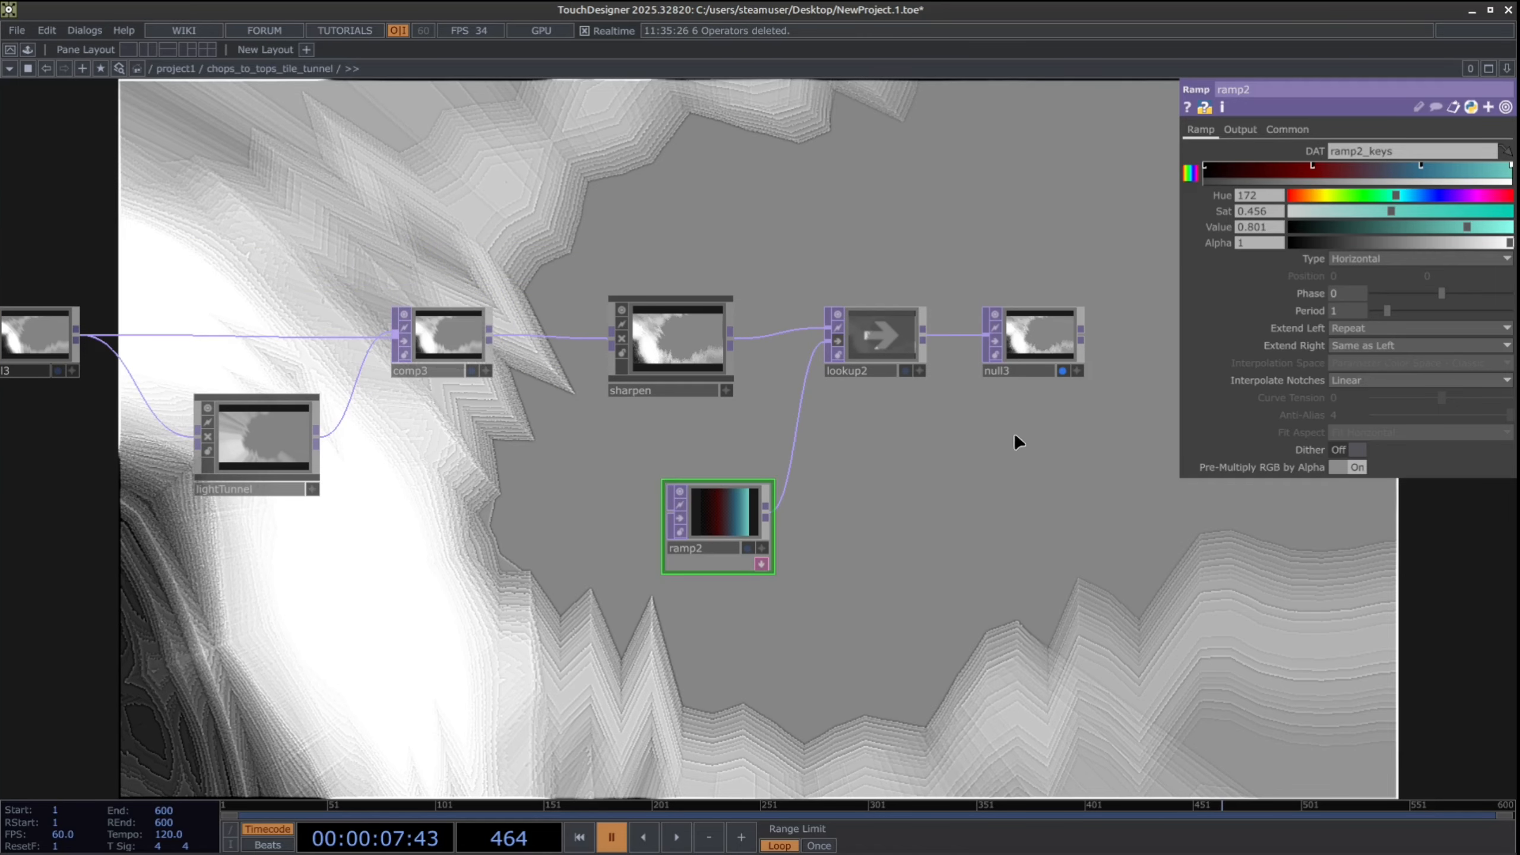
Trace the chain upstream through mono1 to switch1 and examine the three branches feeding the switch
left_click_drag(526, 514, 1128, 516)
left_click_drag(313, 558, 748, 557)
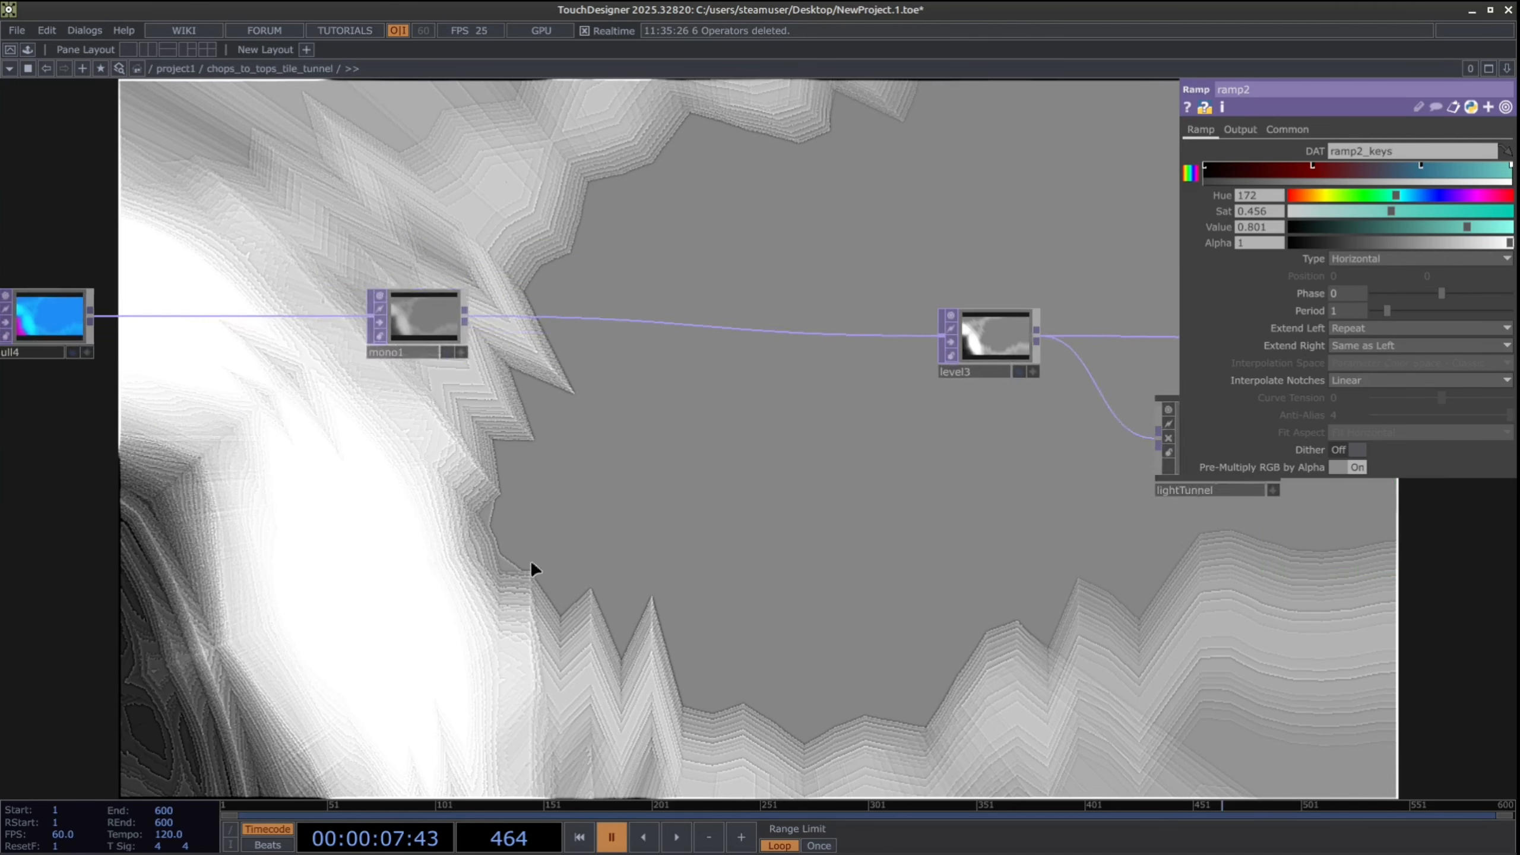
left_click_drag(335, 533, 503, 531)
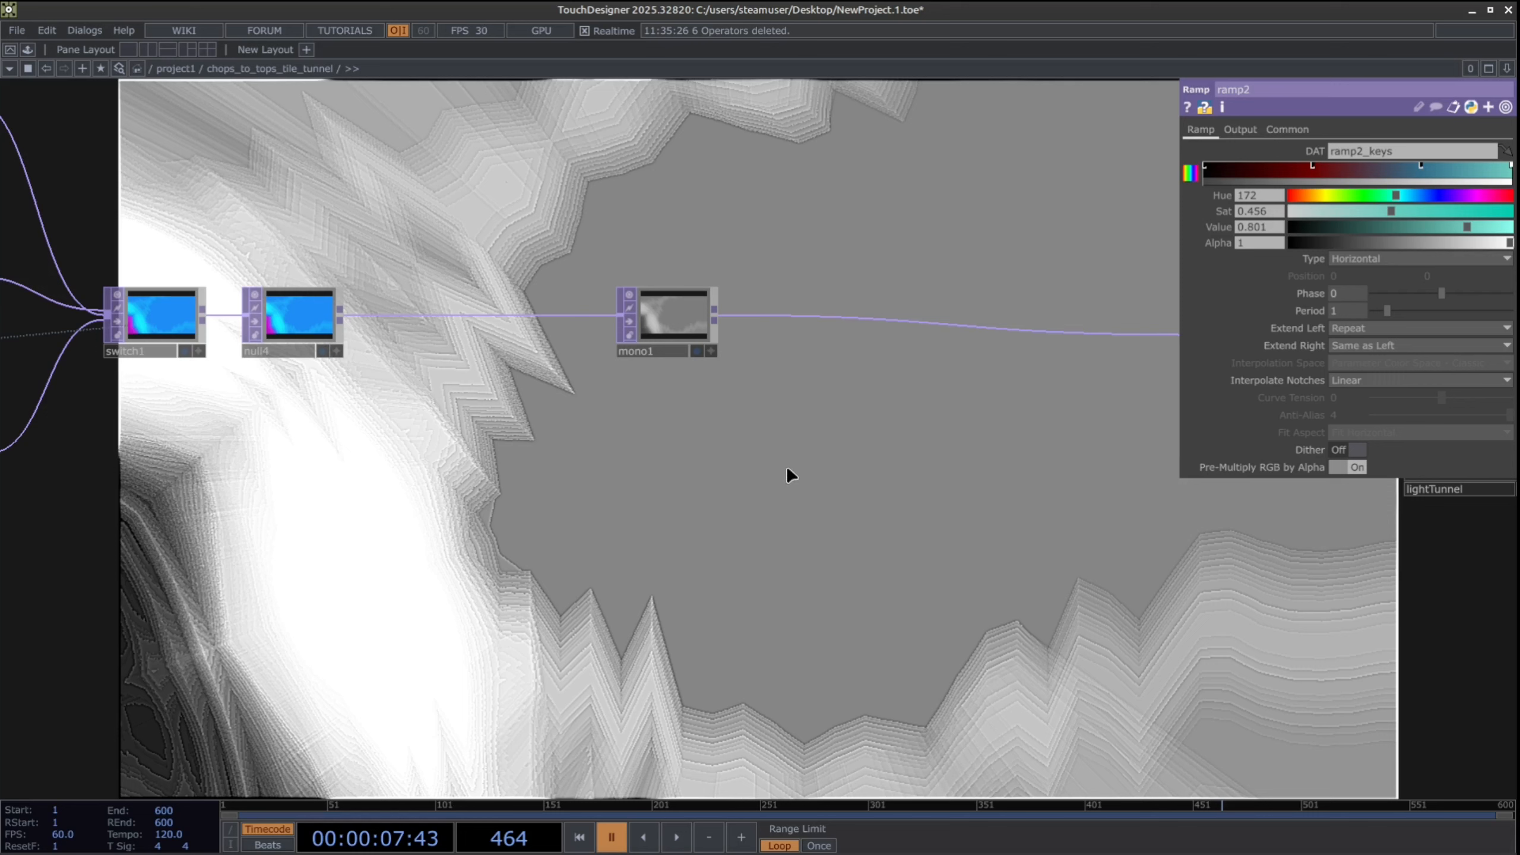
left_click_drag(1186, 542, 725, 558)
scroll(779, 538, "down", 3)
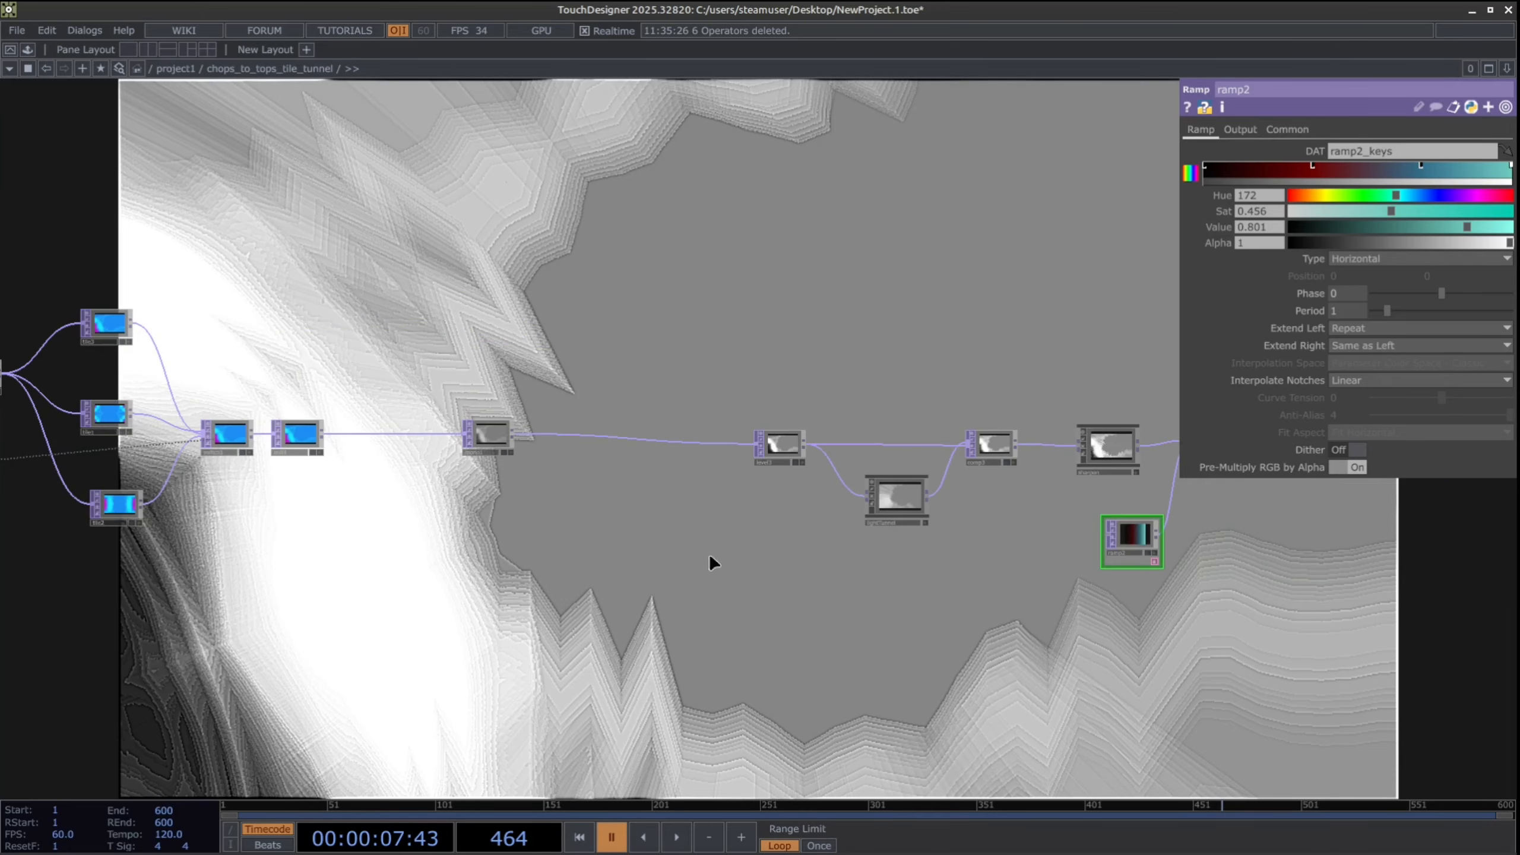
left_click_drag(454, 575, 784, 553)
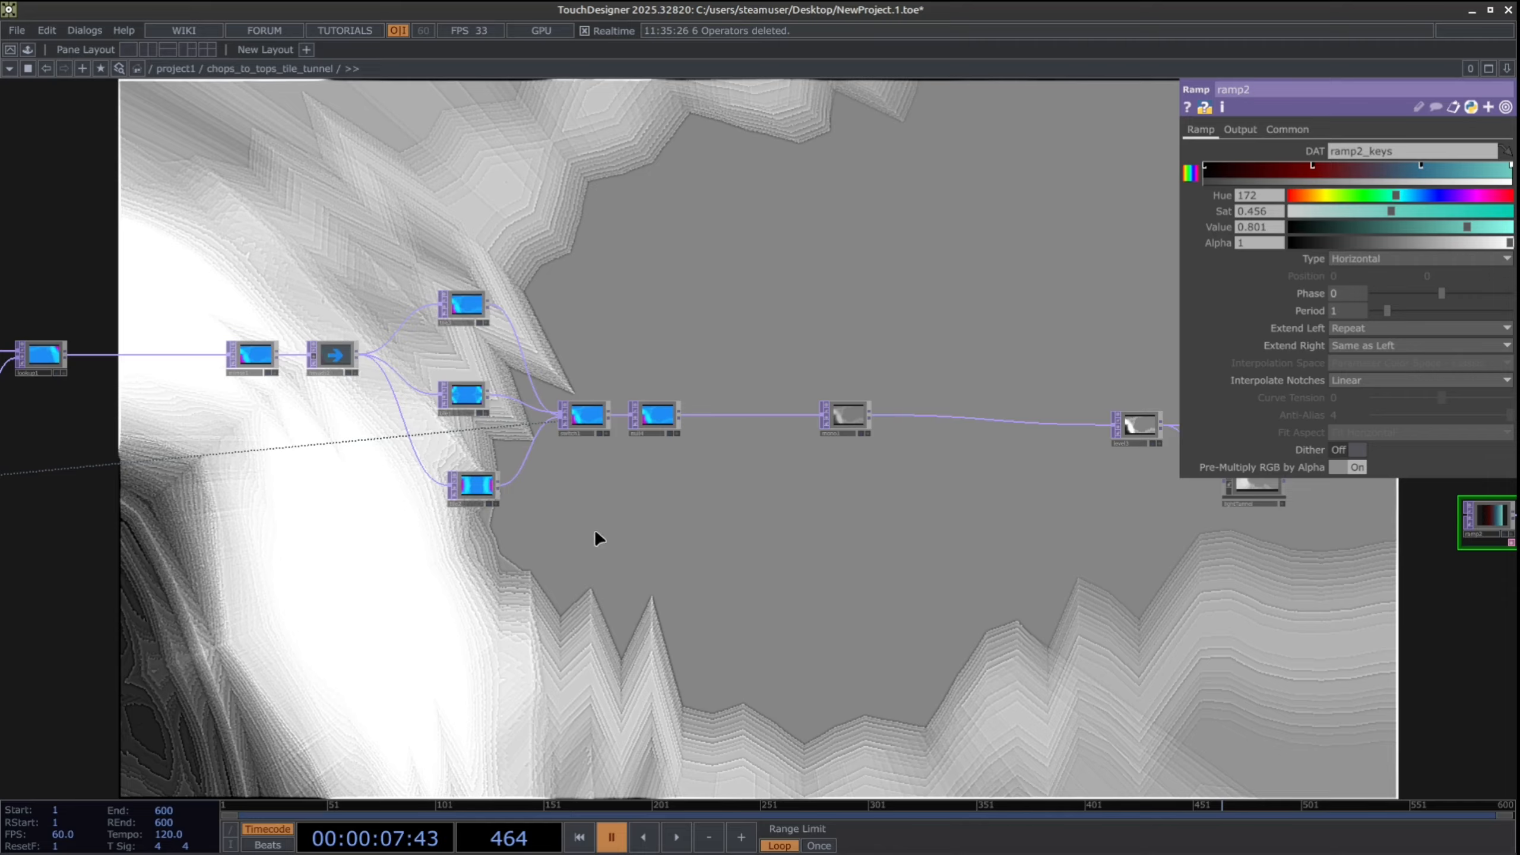
left_click_drag(831, 628, 500, 632)
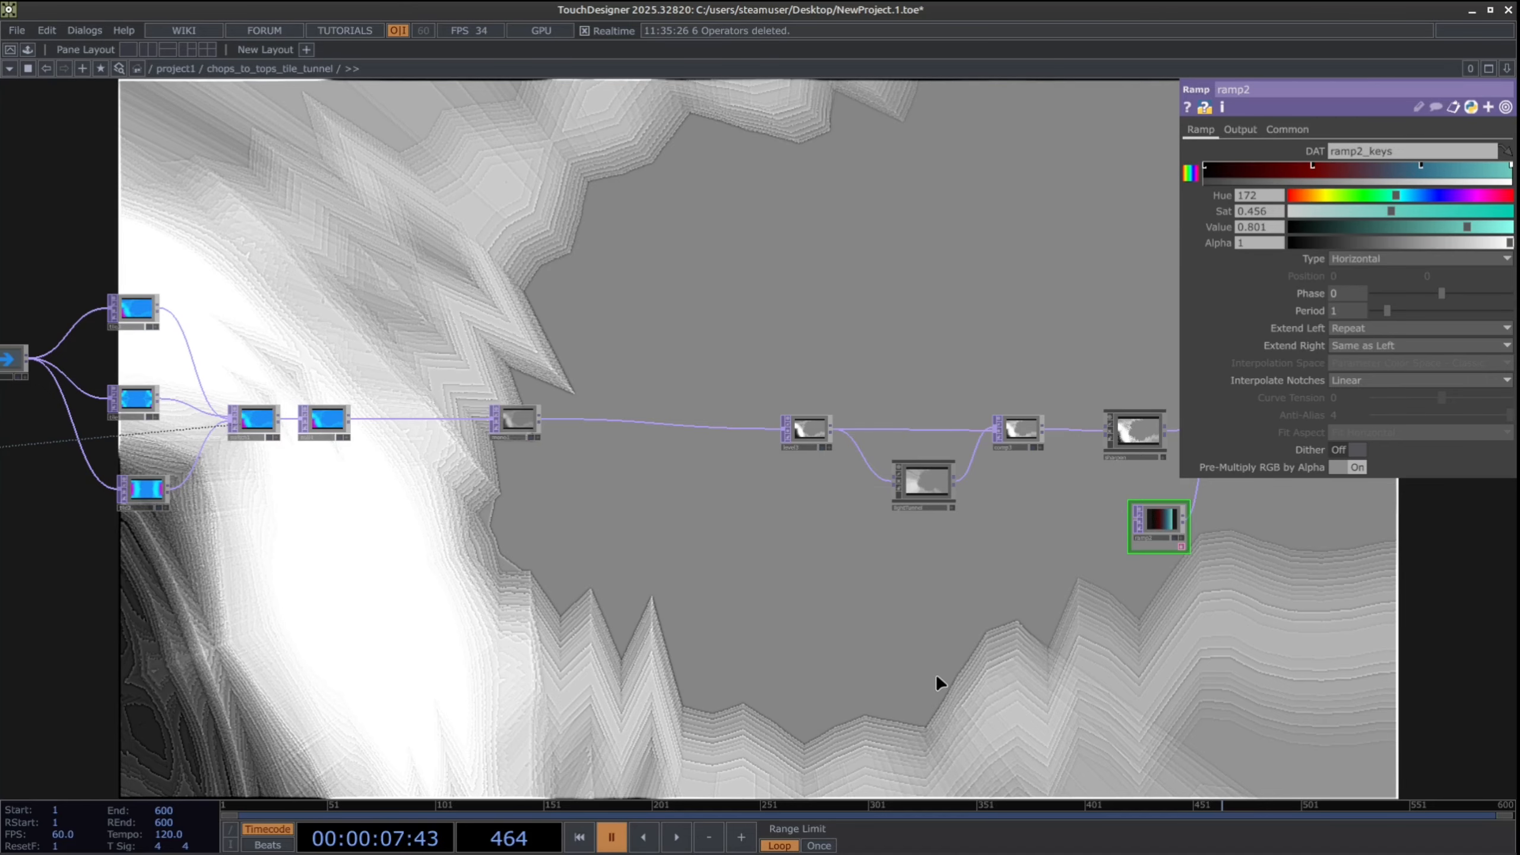
left_click_drag(601, 664, 982, 644)
left_click_drag(540, 635, 727, 638)
Return to the audio branches and display the parameters of the resample1 operator
scroll(306, 611, "down", 5)
left_click_drag(272, 604, 828, 598)
left_click_drag(425, 622, 1501, 572)
scroll(661, 643, "up", 5)
left_click_drag(719, 638, 393, 639)
scroll(706, 662, "up", 2)
left_click_drag(566, 597, 659, 618)
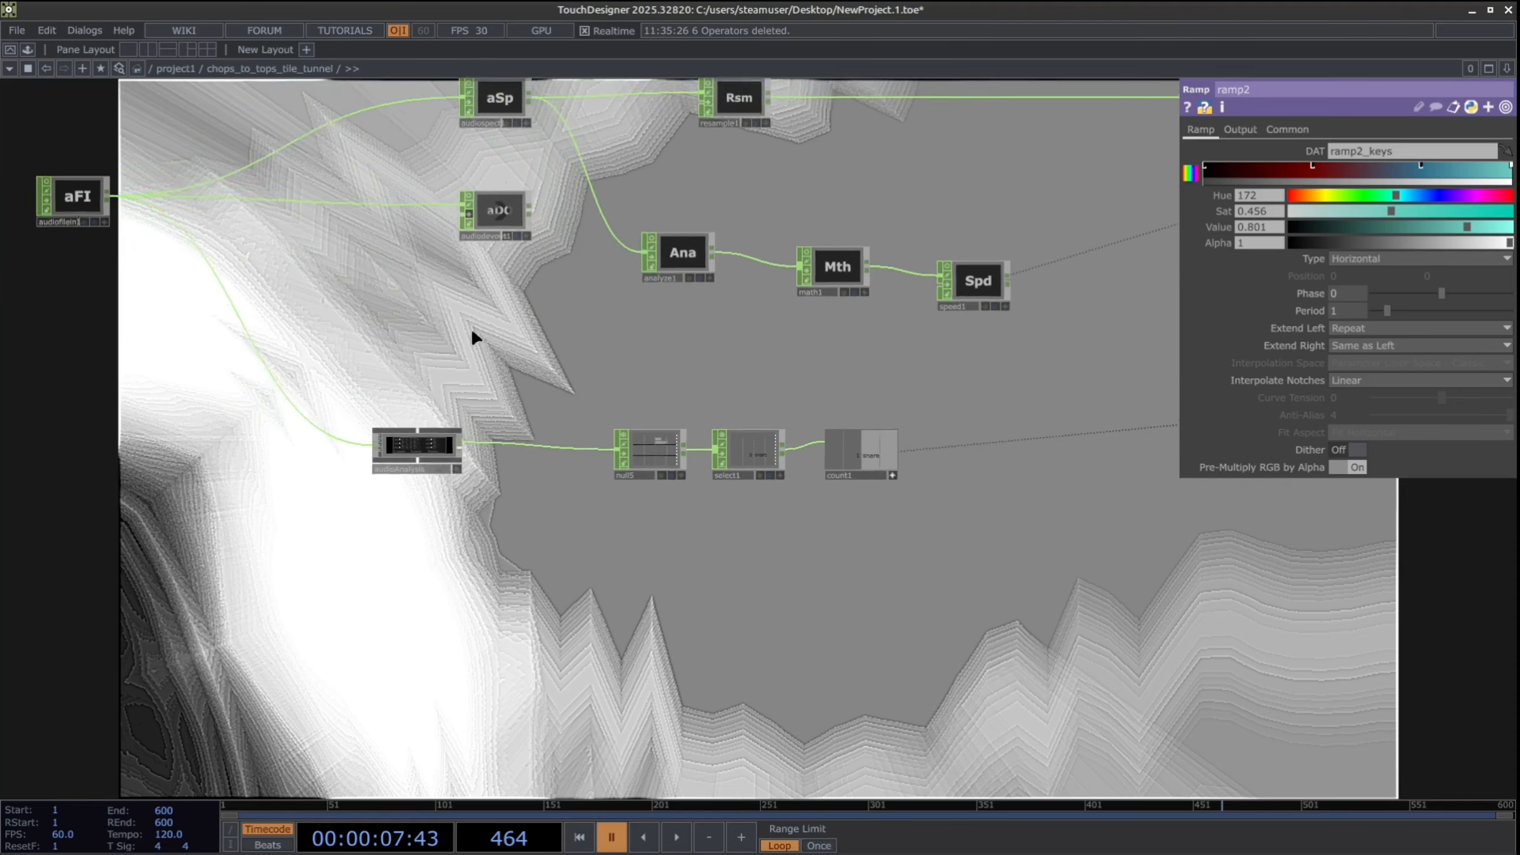
left_click_drag(476, 339, 400, 394)
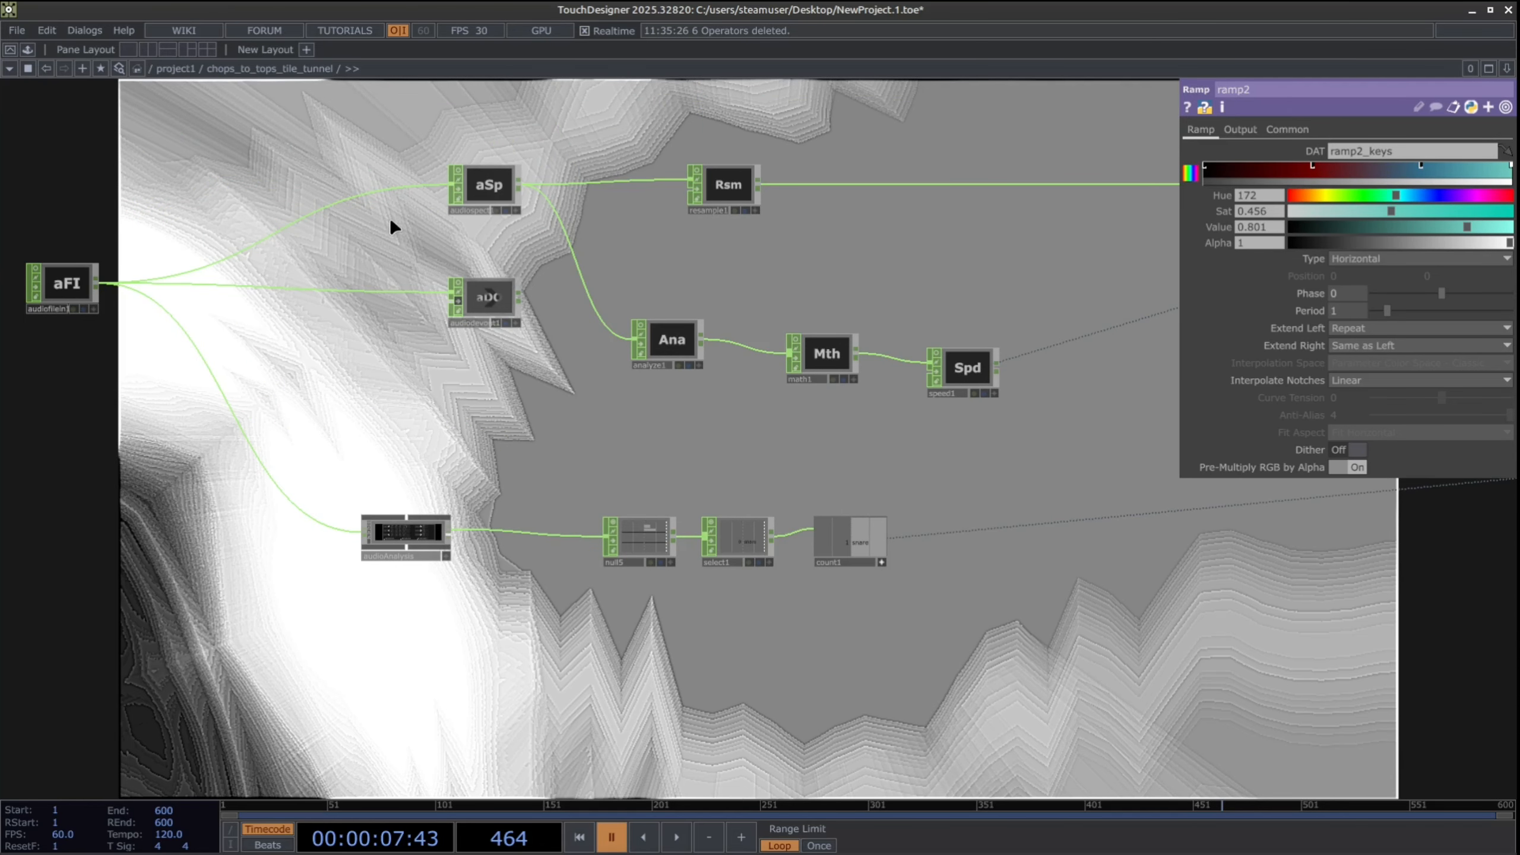
left_click_drag(652, 437, 447, 443)
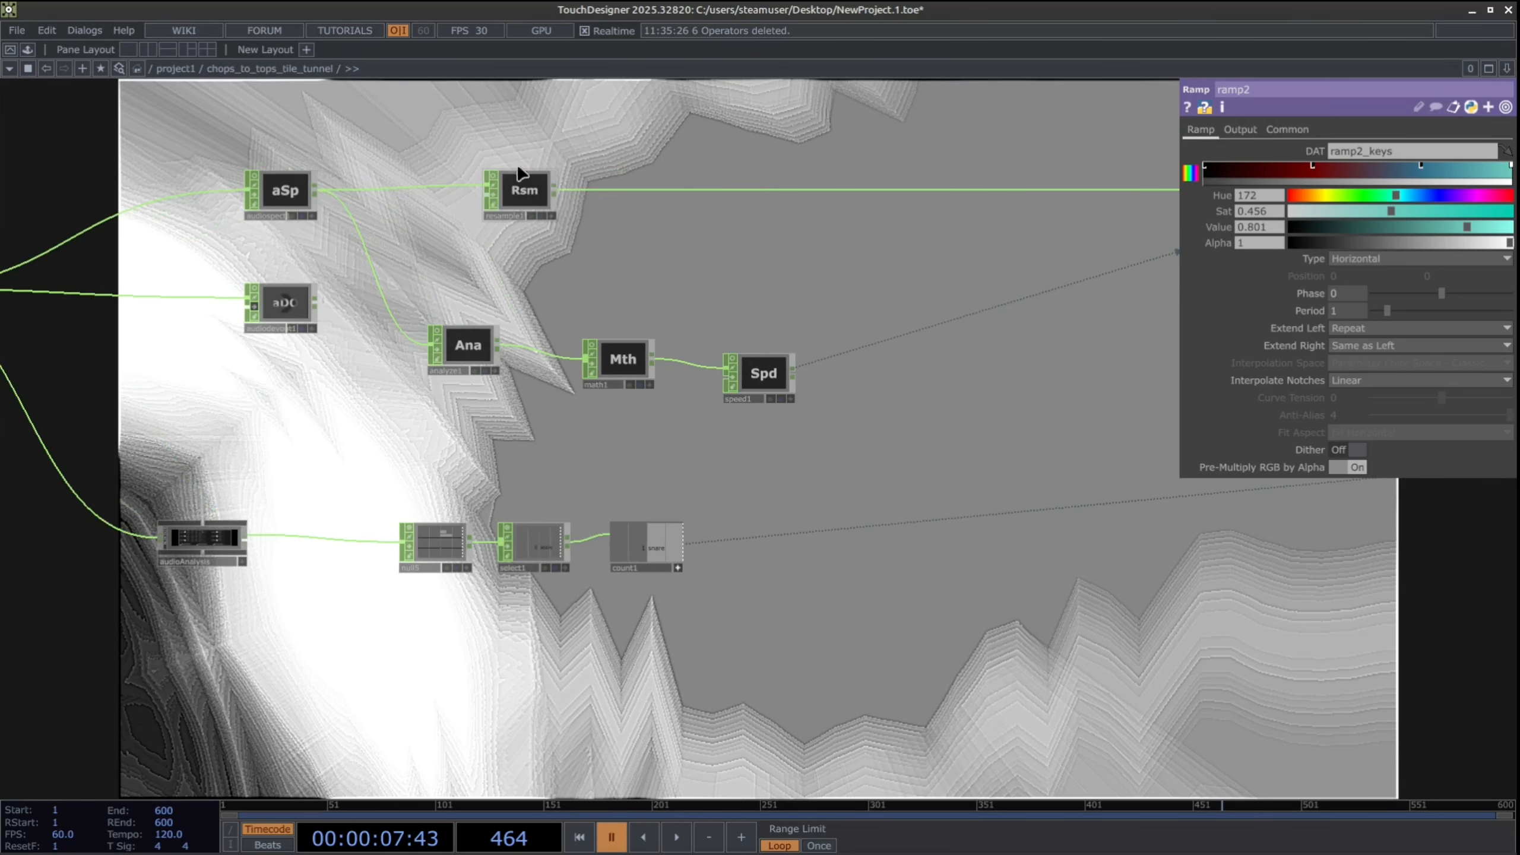
left_click(526, 201)
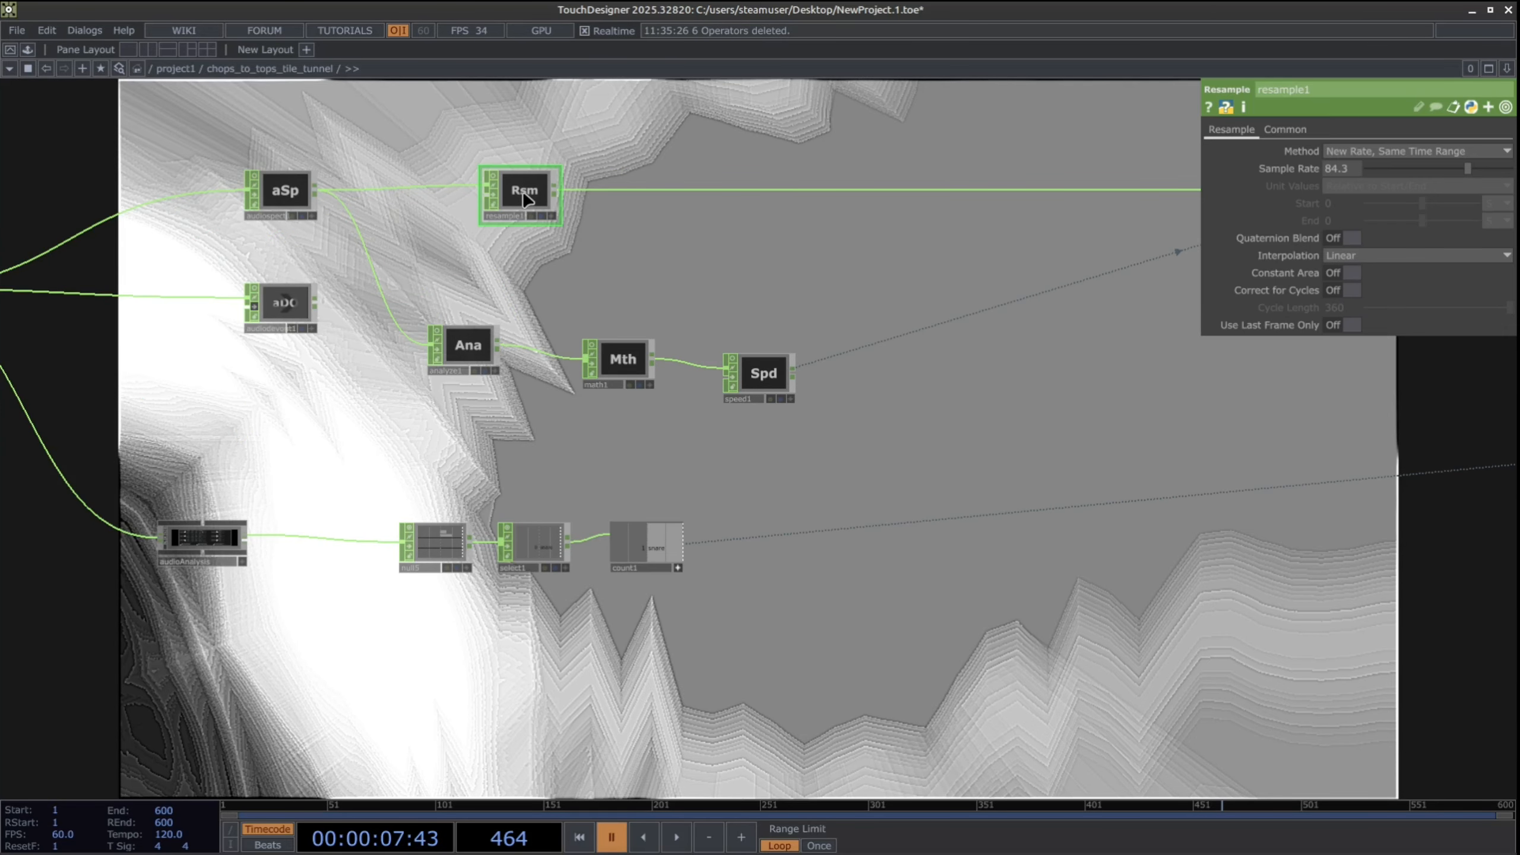
Follow the resample1 output through null1 to the chopto1, noise1, comp1 and displace1 operators
scroll(622, 262, "down", 4)
left_click_drag(920, 340, 830, 306)
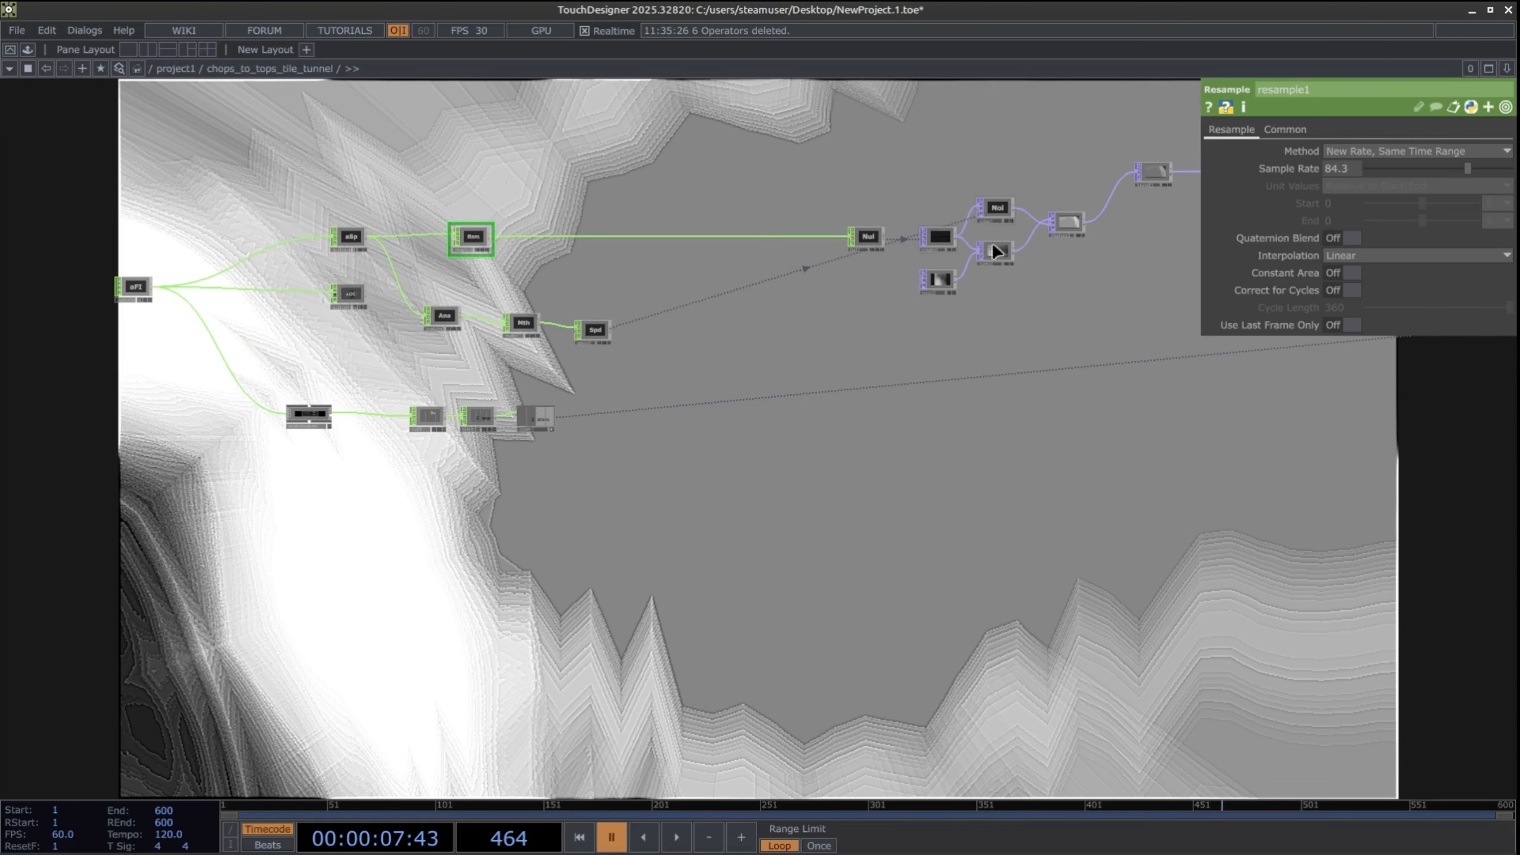
scroll(995, 252, "up", 2)
left_click_drag(1036, 292, 825, 366)
scroll(825, 367, "up", 2)
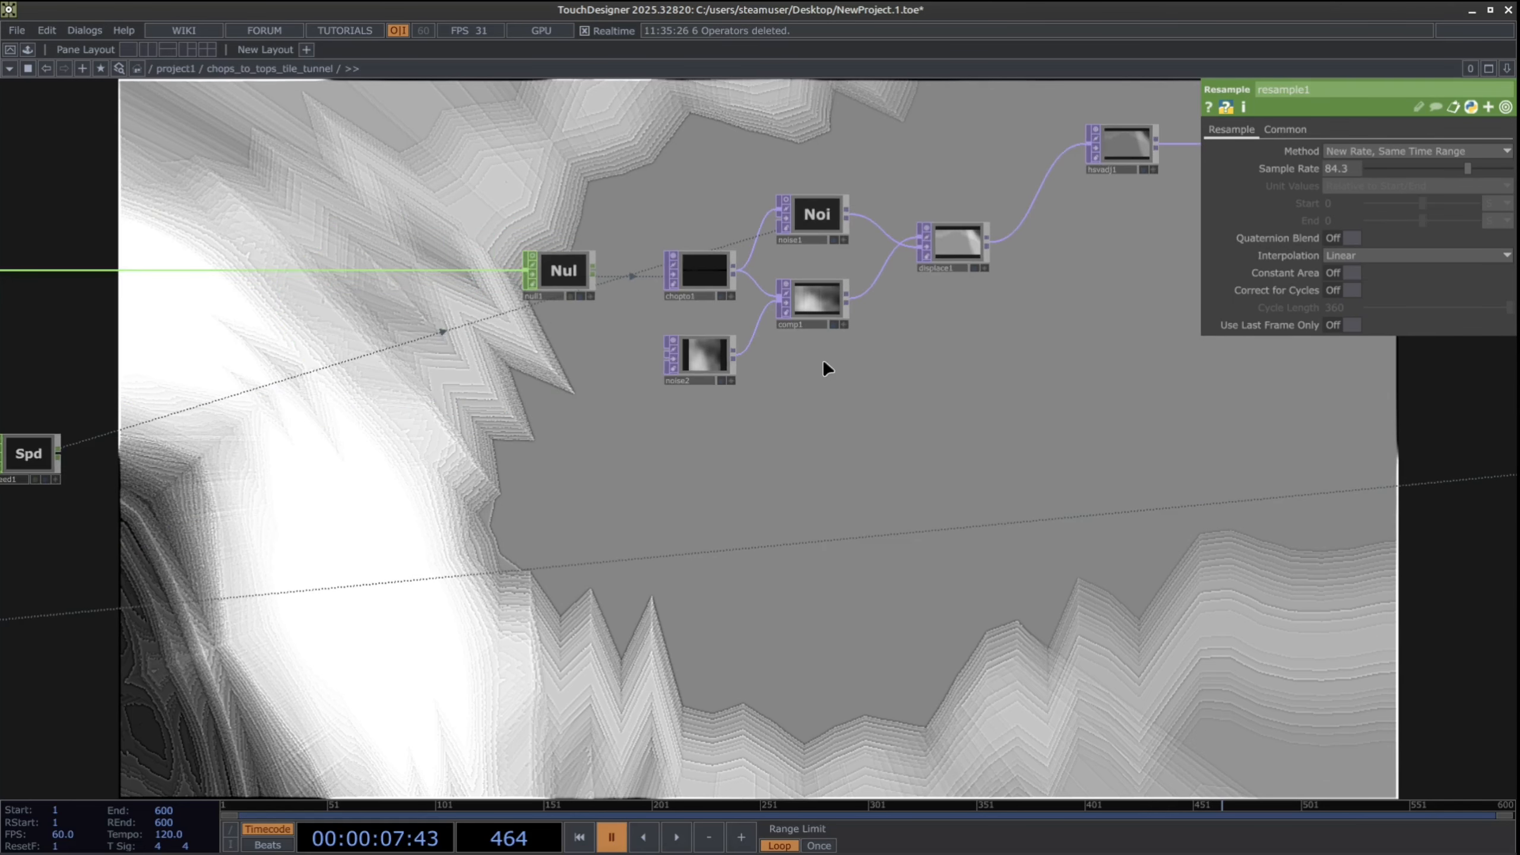
Return to the analyze1 branch and align speed1 with math1
left_click_drag(742, 434, 1250, 424)
left_click_drag(659, 466, 843, 457)
left_click_drag(306, 507, 464, 480)
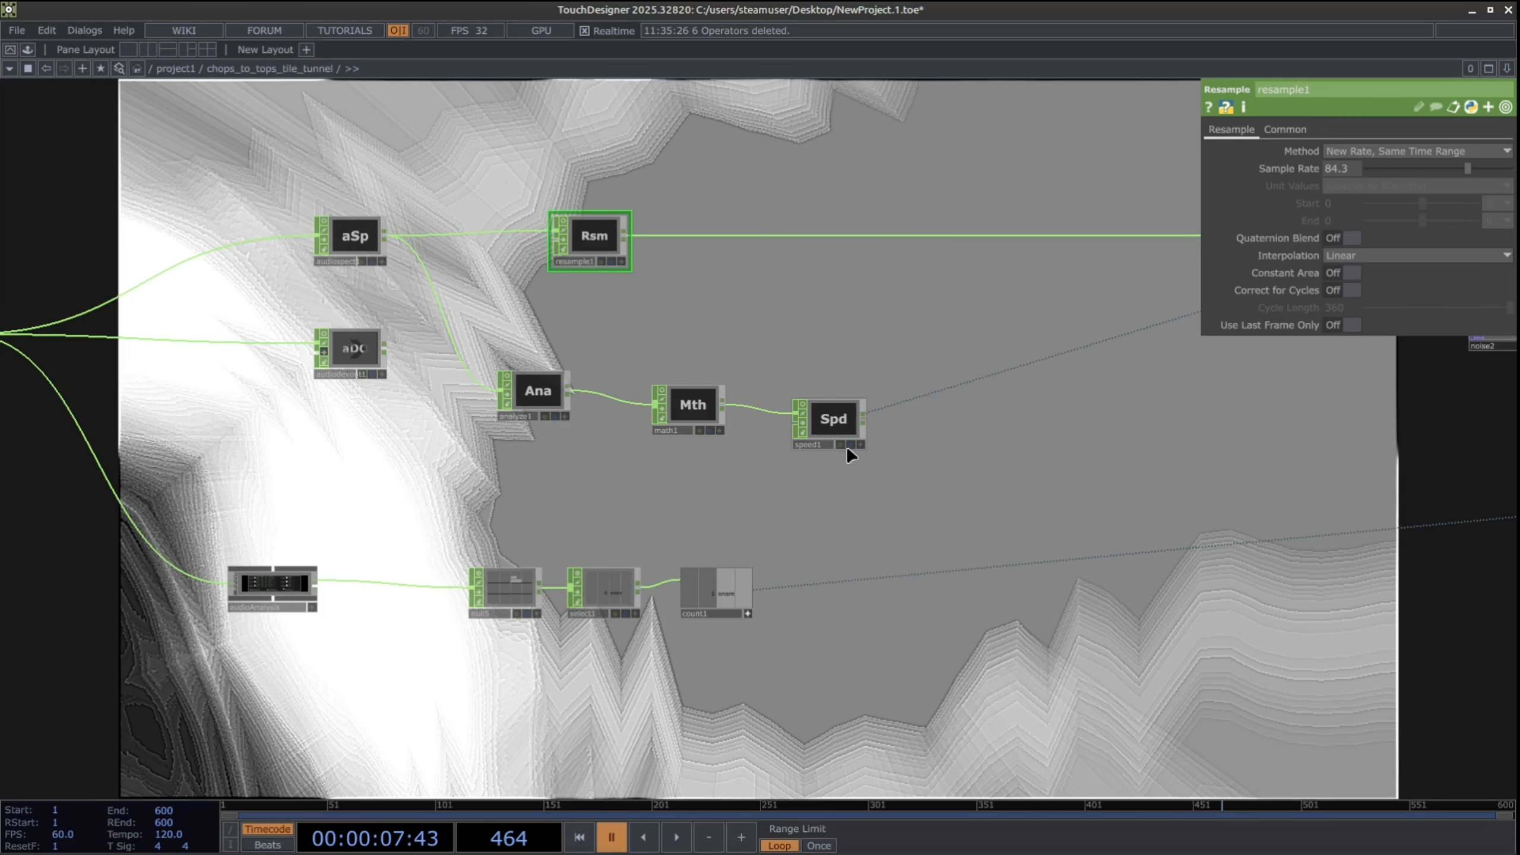
left_click_drag(824, 428, 831, 427)
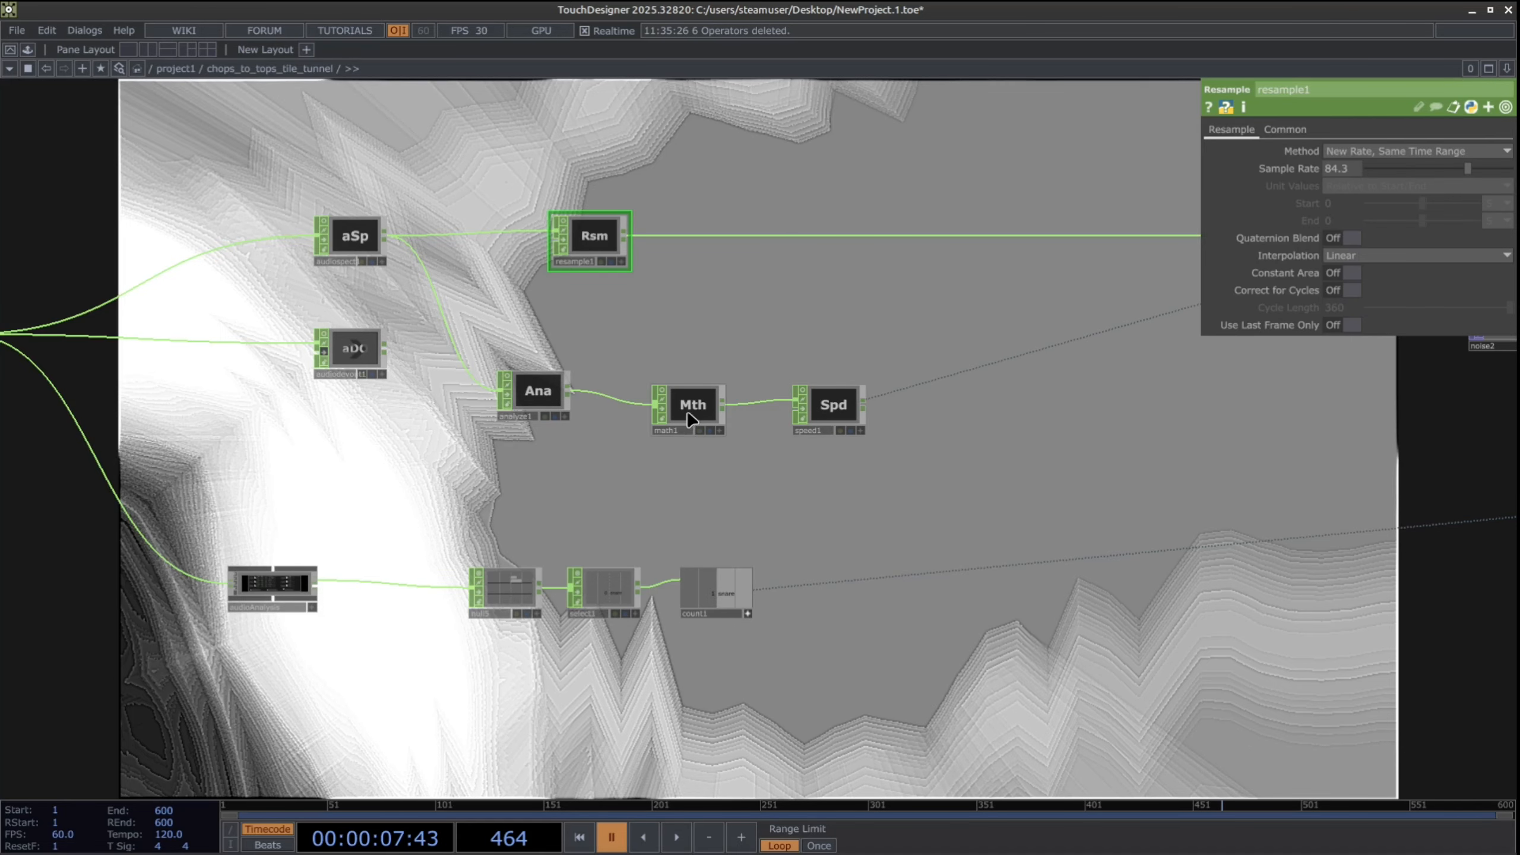
Examine the audio analysis branch through null5 and select1 to count1, checking the snare channel
left_click_drag(383, 448, 395, 410)
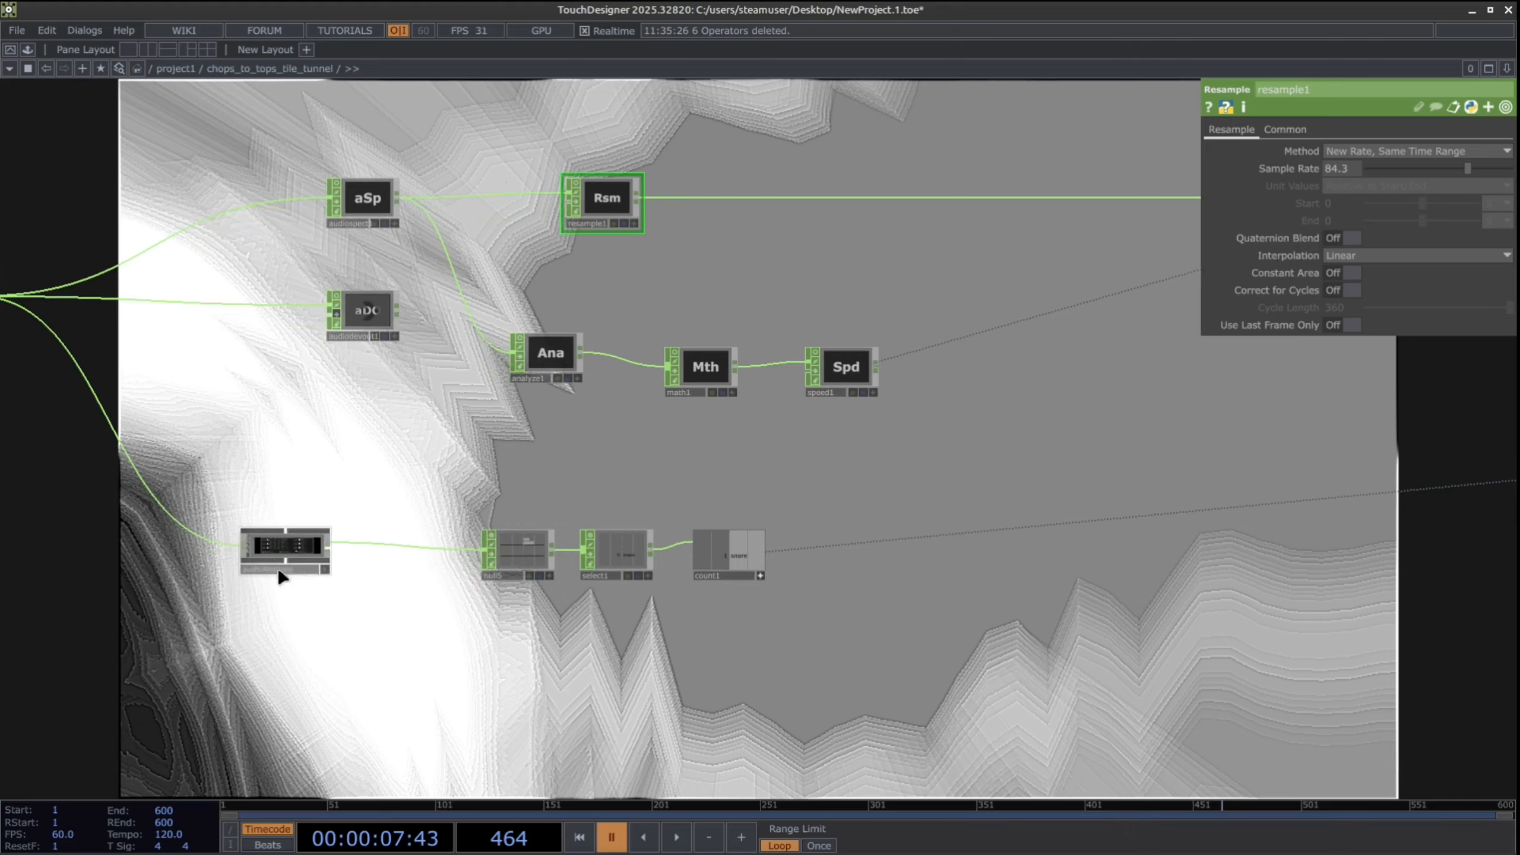
left_click_drag(224, 560, 340, 555)
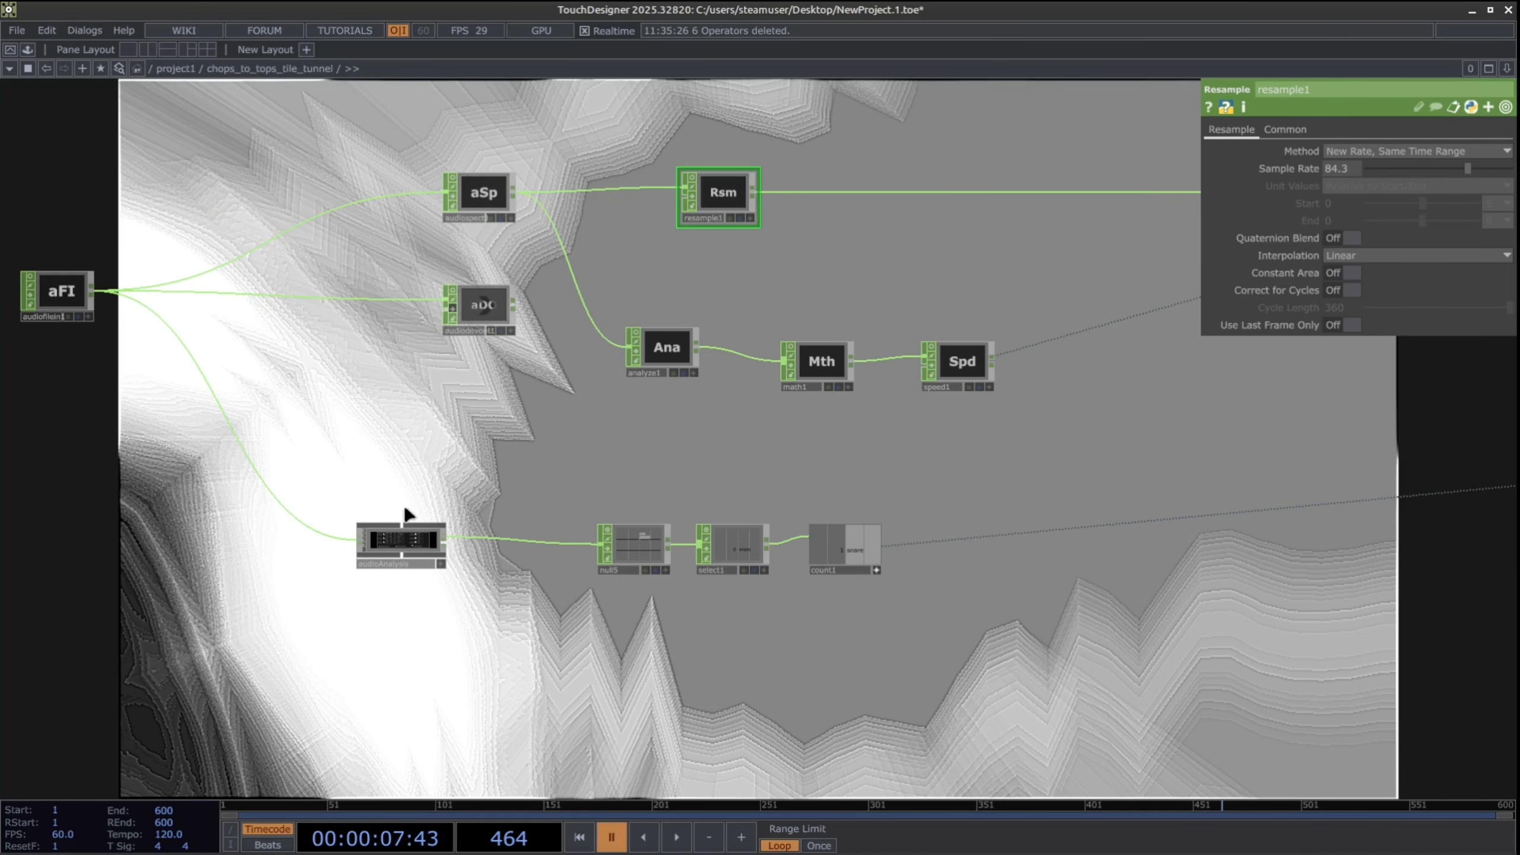
left_click_drag(854, 503, 611, 486)
scroll(329, 646, "up", 8)
scroll(576, 363, "down", 6)
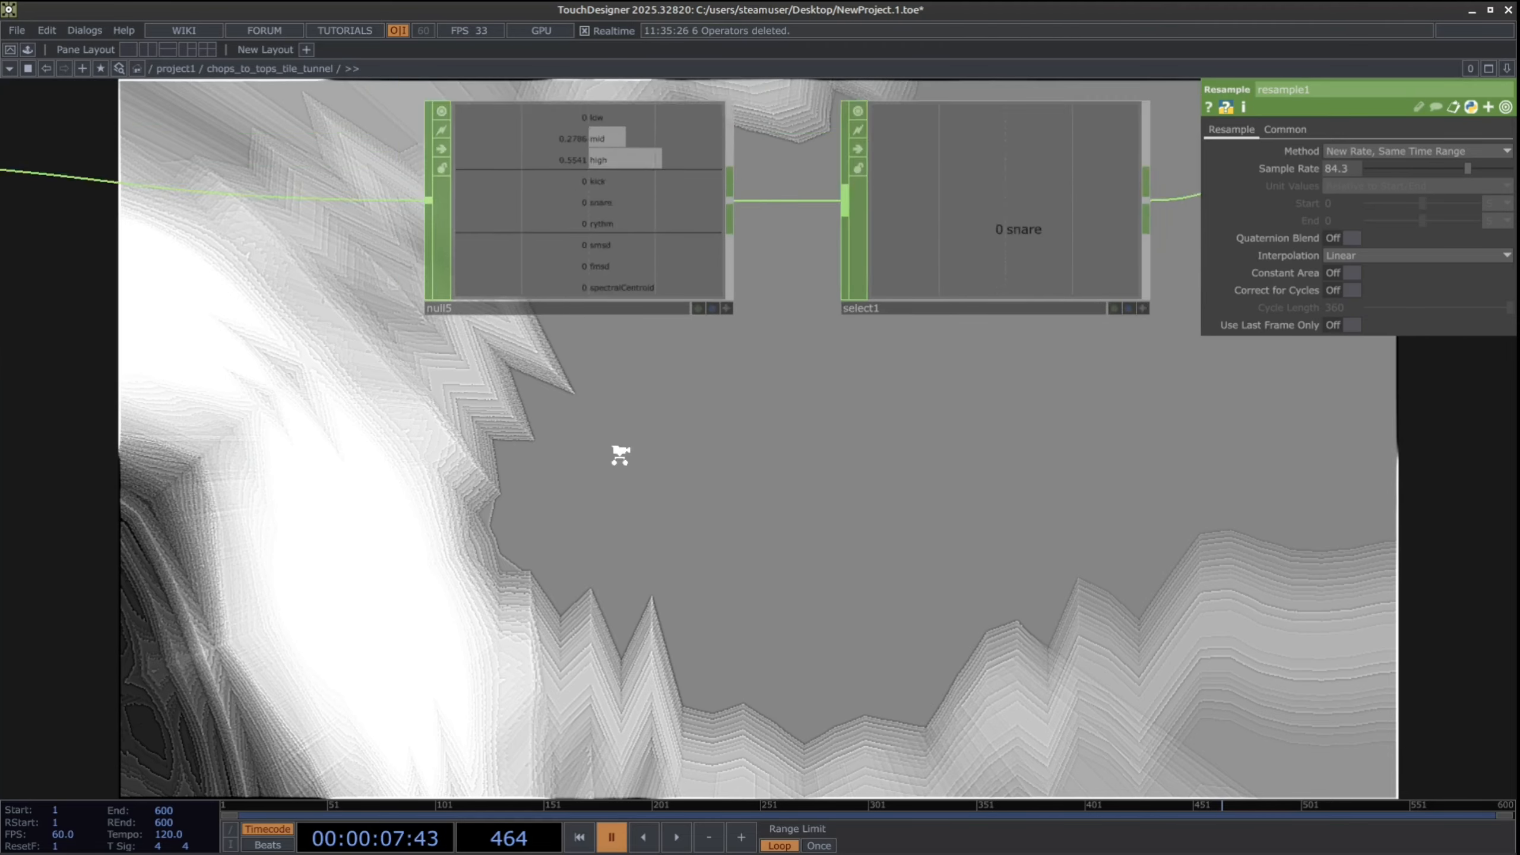
left_click_drag(686, 520, 625, 535)
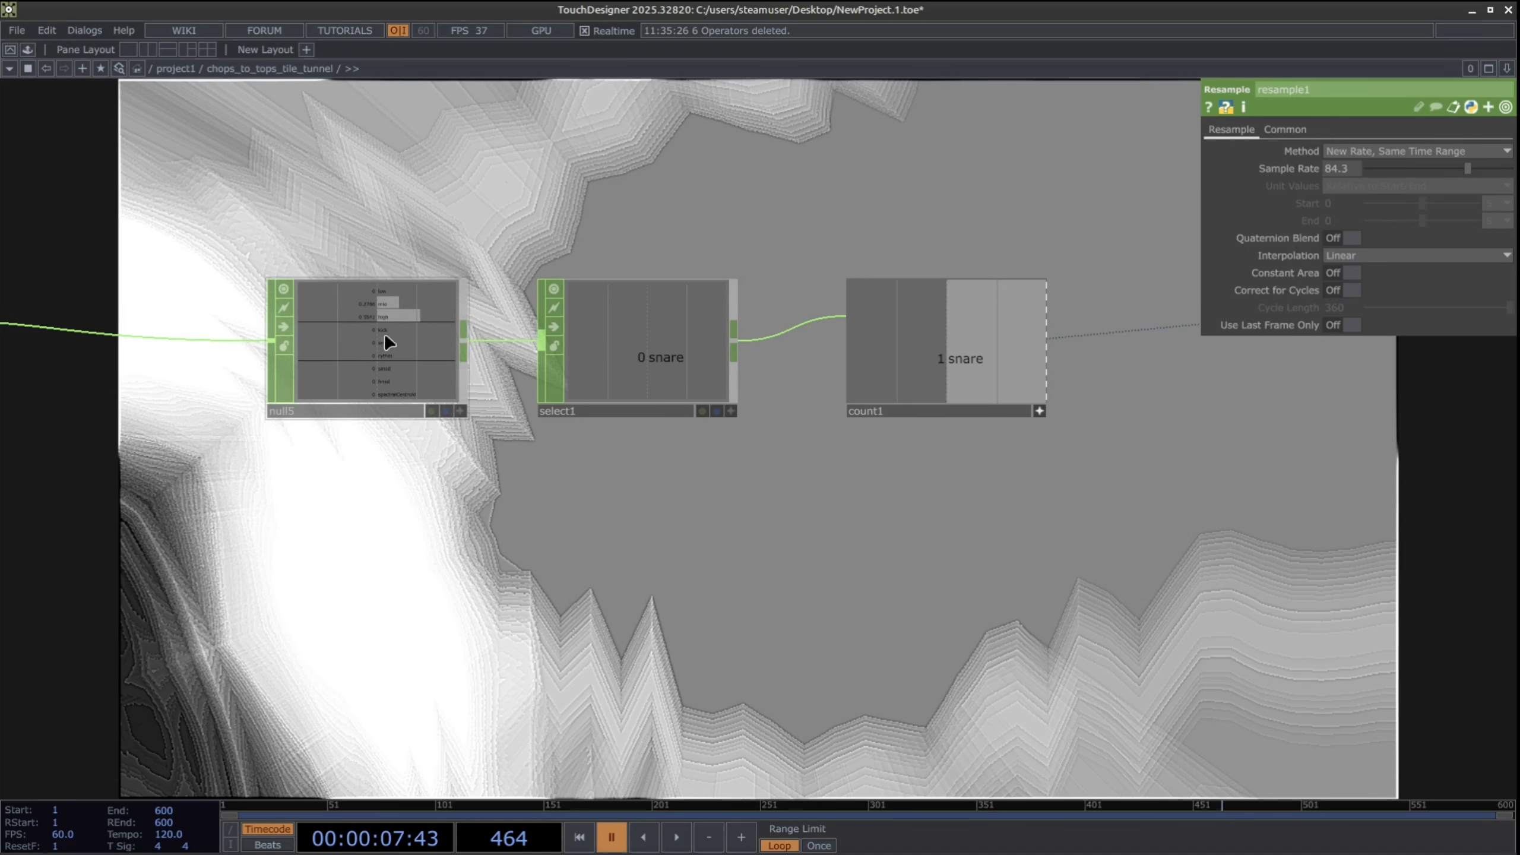
Reposition chopto1 and null1 slightly up the network, keeping the two operators in line with each other
scroll(1147, 532, "down", 5)
left_click_drag(926, 600, 687, 571)
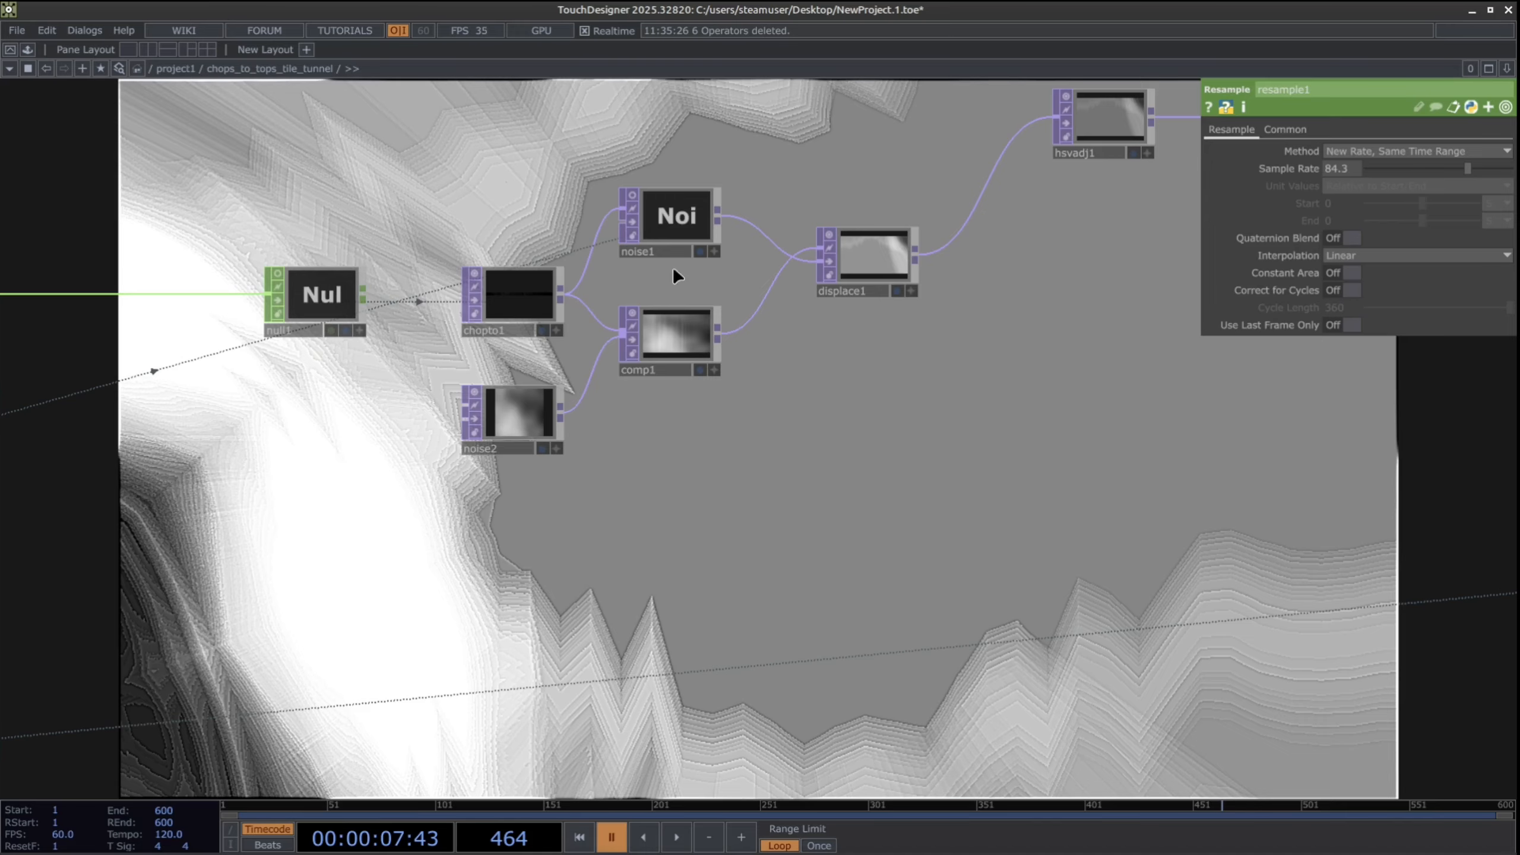
left_click_drag(509, 313, 469, 280)
left_click_drag(332, 315, 293, 295)
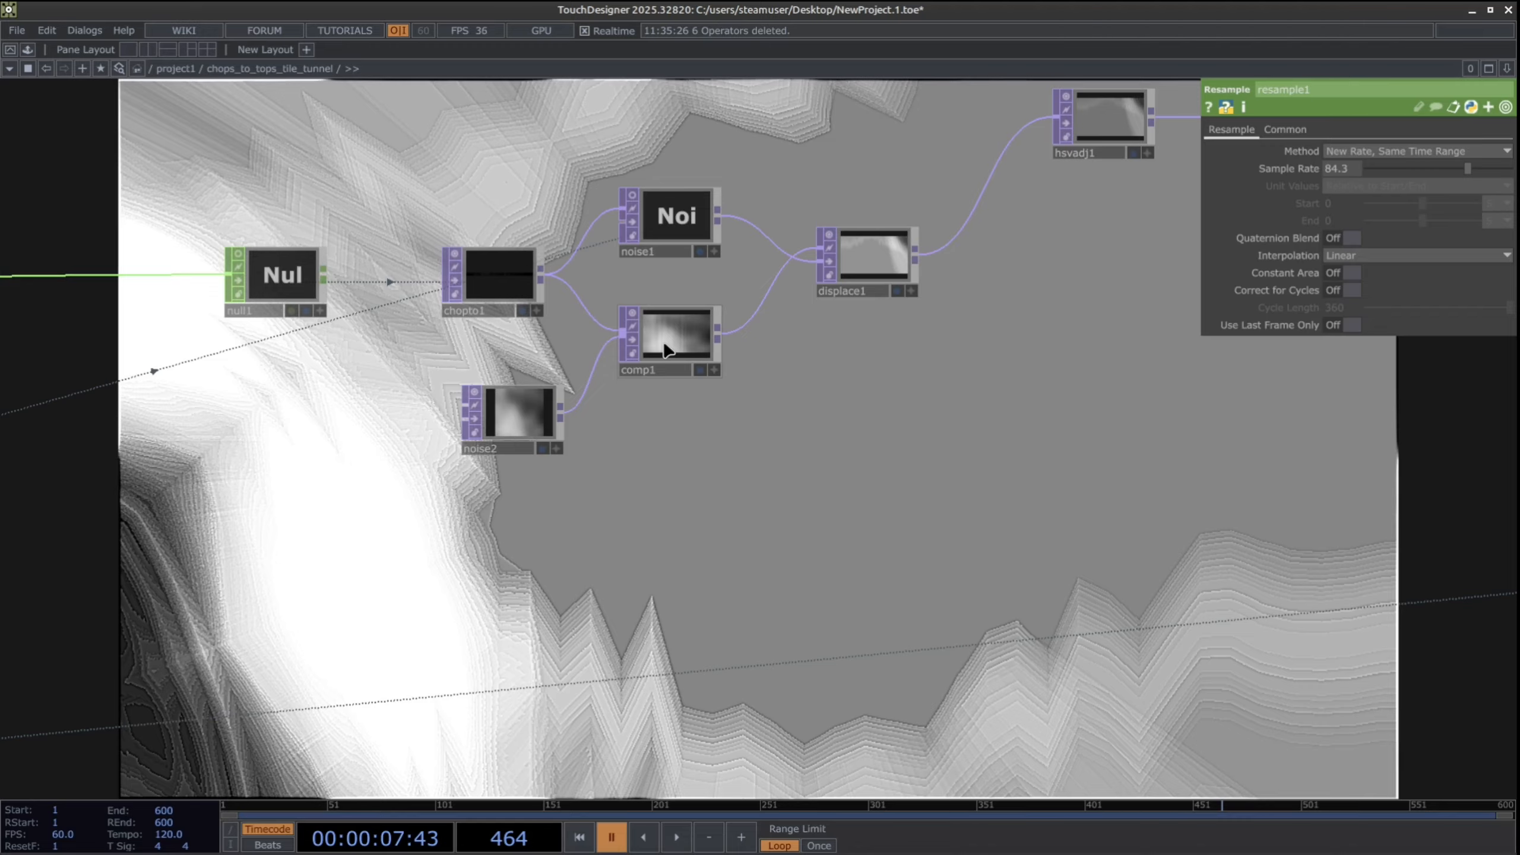
Reposition comp1 so it sits slightly further along the chain than noise1, ahead of displace1
scroll(495, 289, "up", 3)
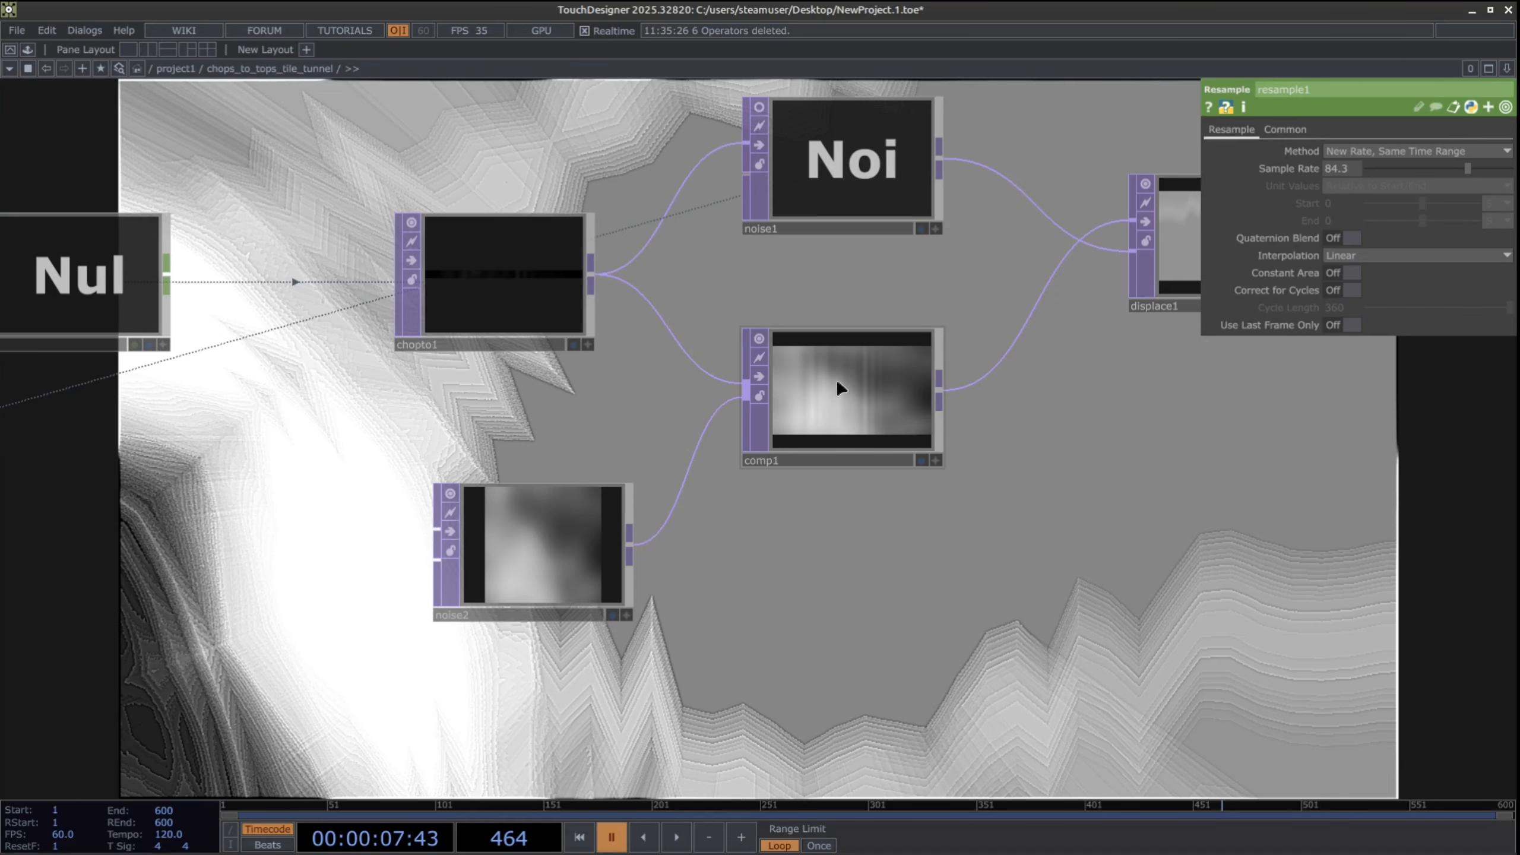
left_click_drag(846, 546, 612, 558)
left_click_drag(581, 413, 658, 417)
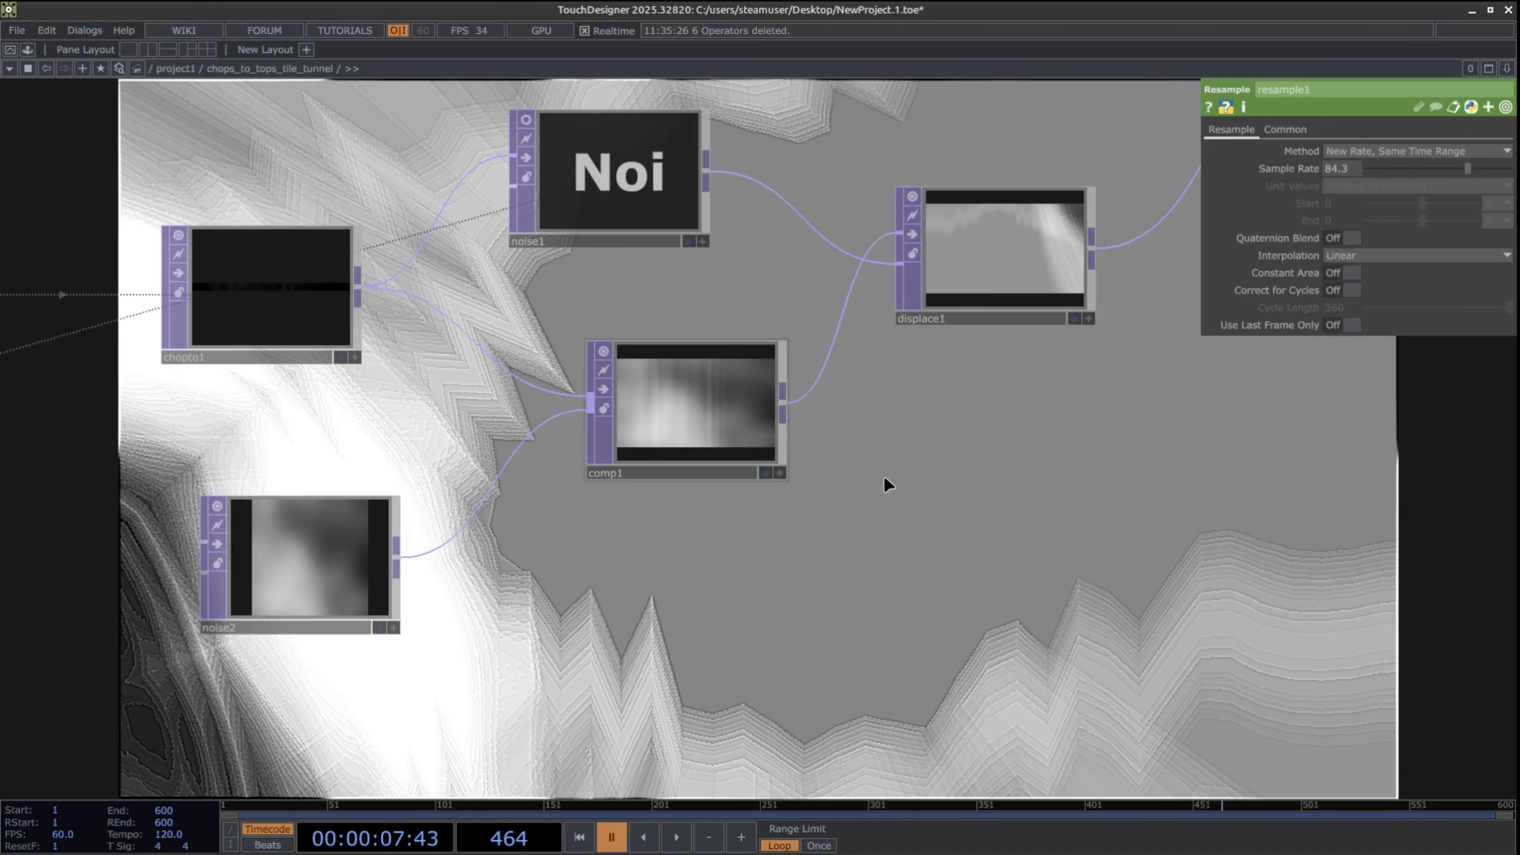
left_click_drag(884, 476, 782, 498)
left_click_drag(567, 440, 528, 424)
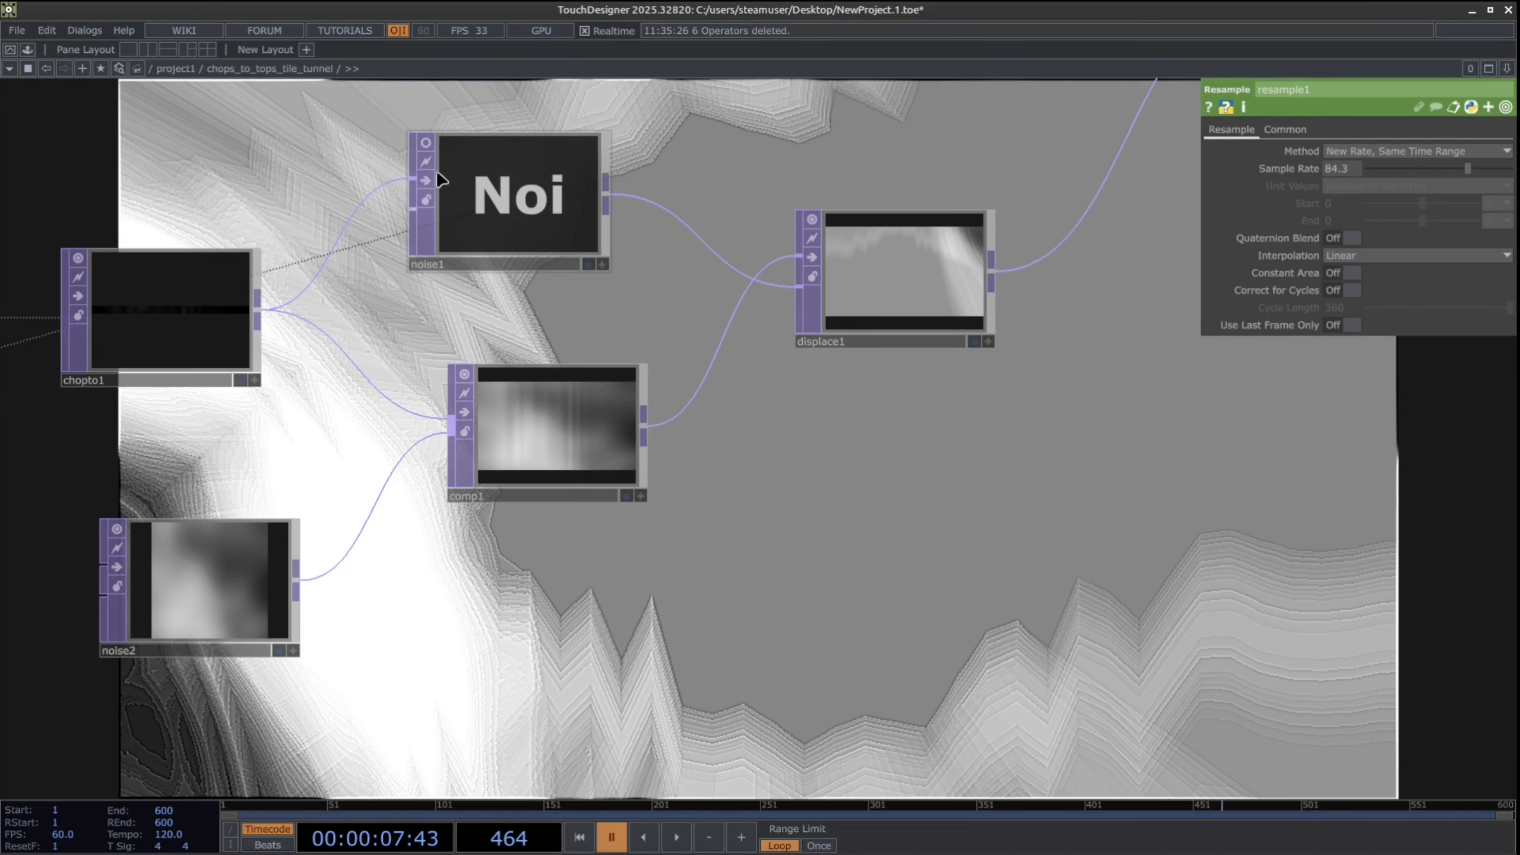
Activate noise1's viewer and displace1's background display, playing the timeline briefly to preview the result
left_click(425, 142)
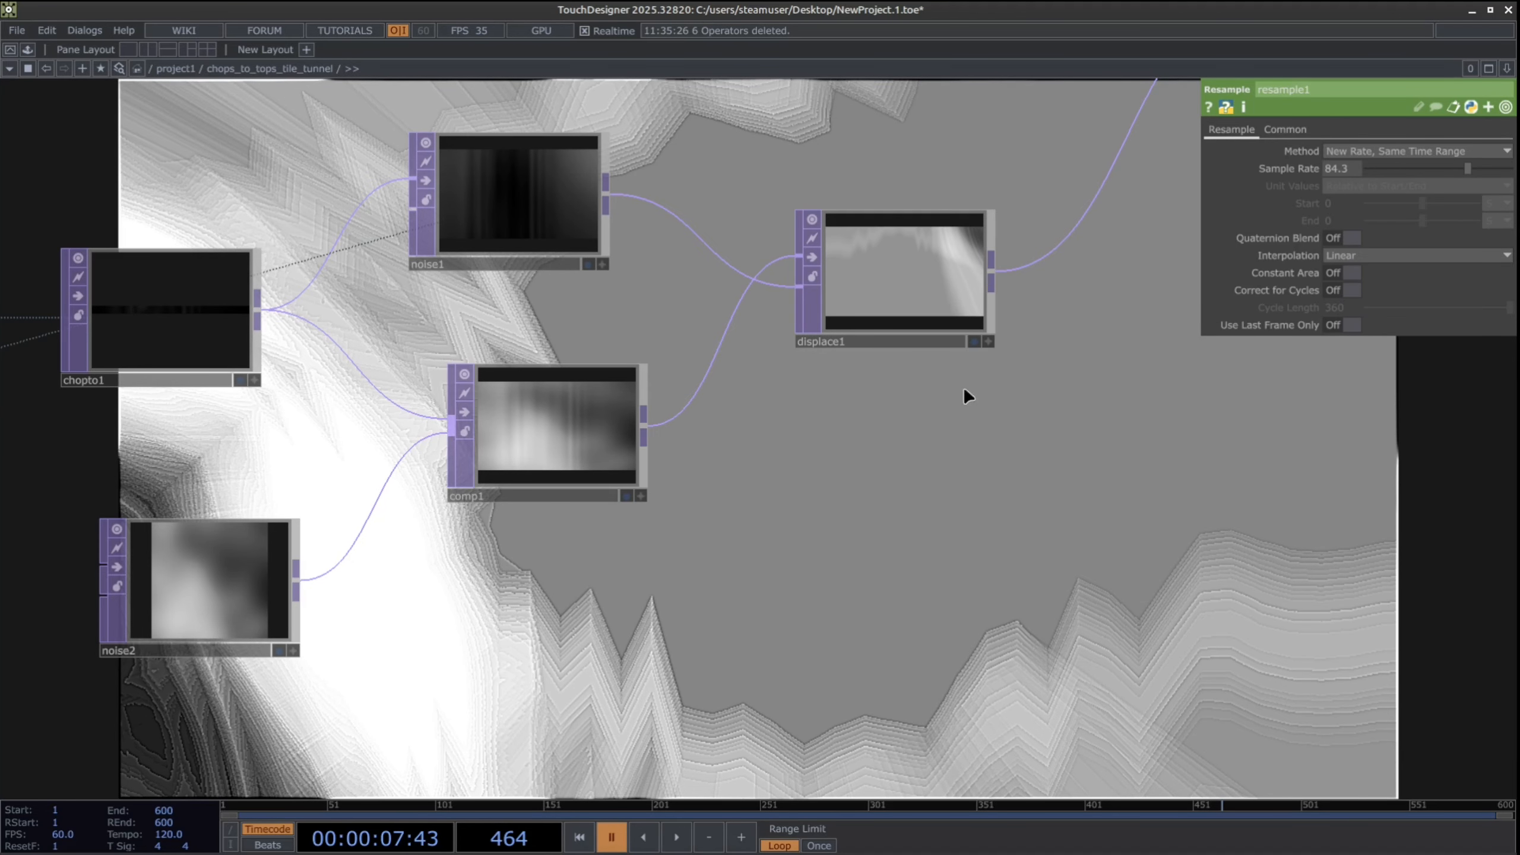
left_click(974, 342)
mouse_move(662, 838)
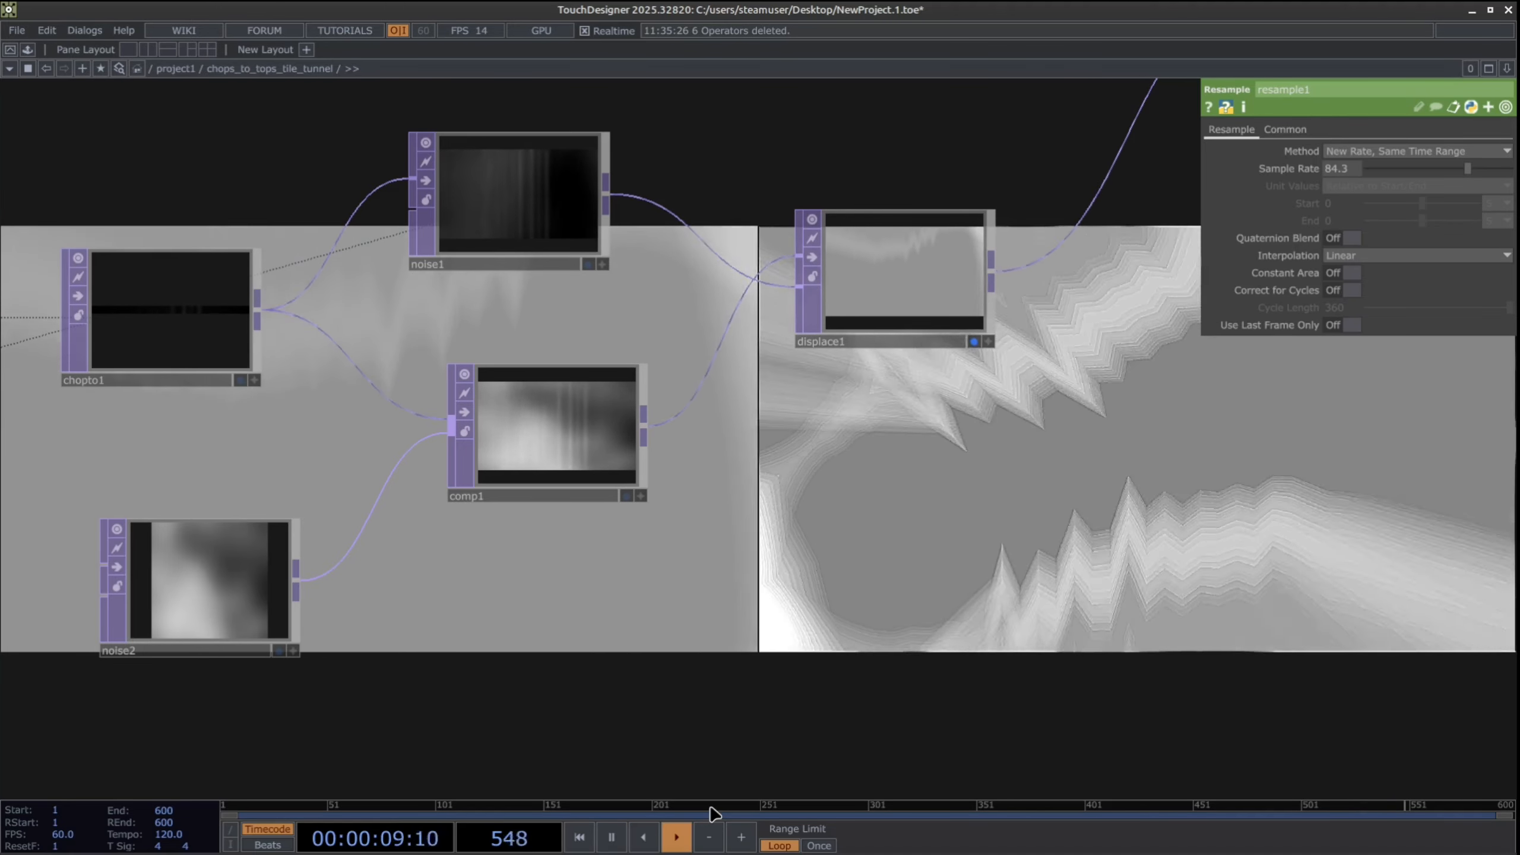
left_click(616, 840)
Try the RG data format on chopto1 and set it back to R
left_click(180, 335)
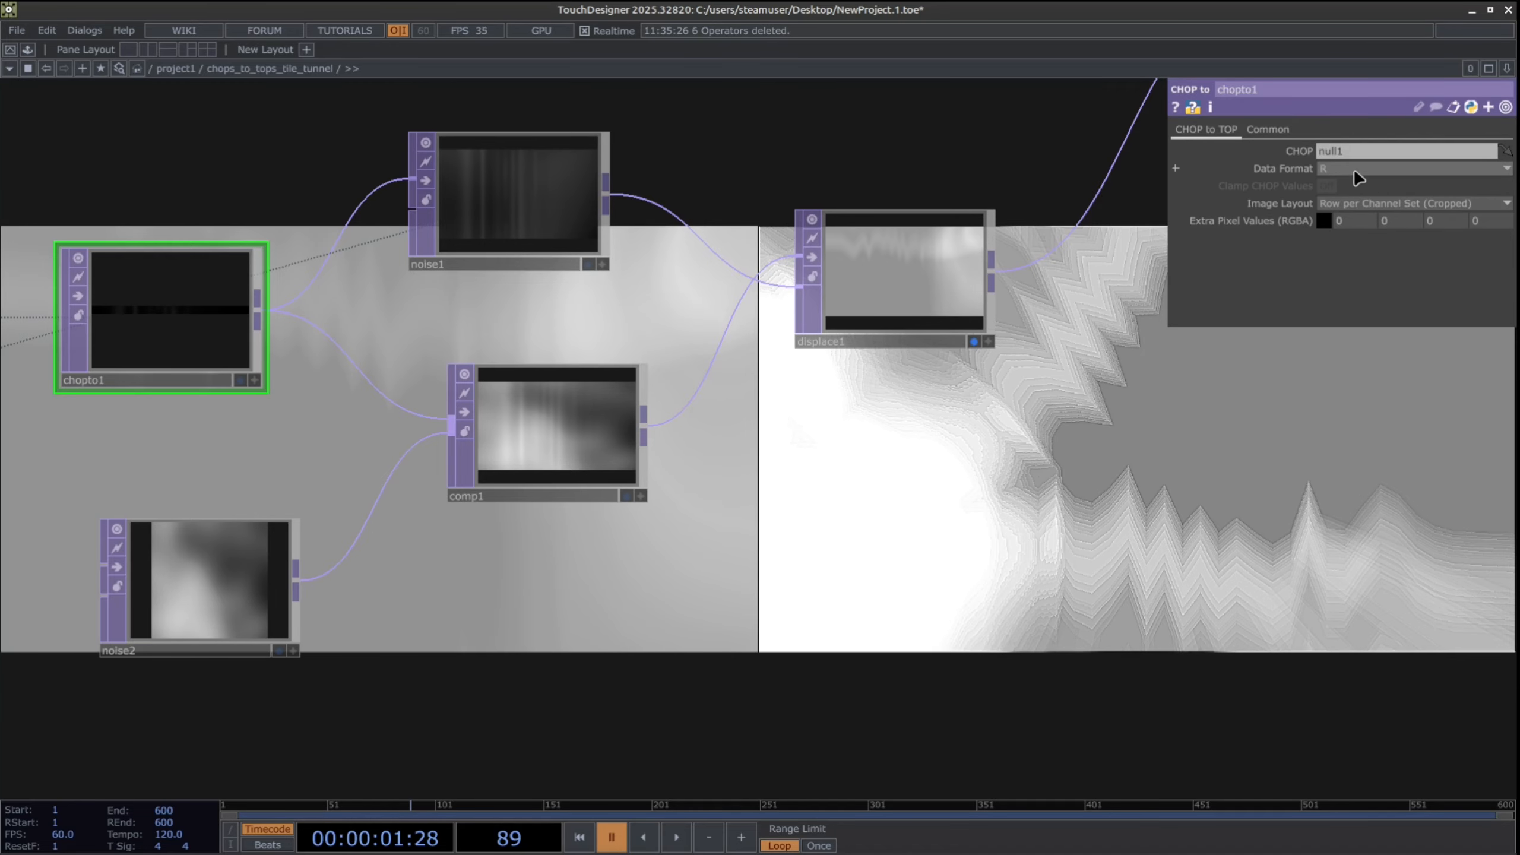
left_click(1354, 168)
left_click(1336, 196)
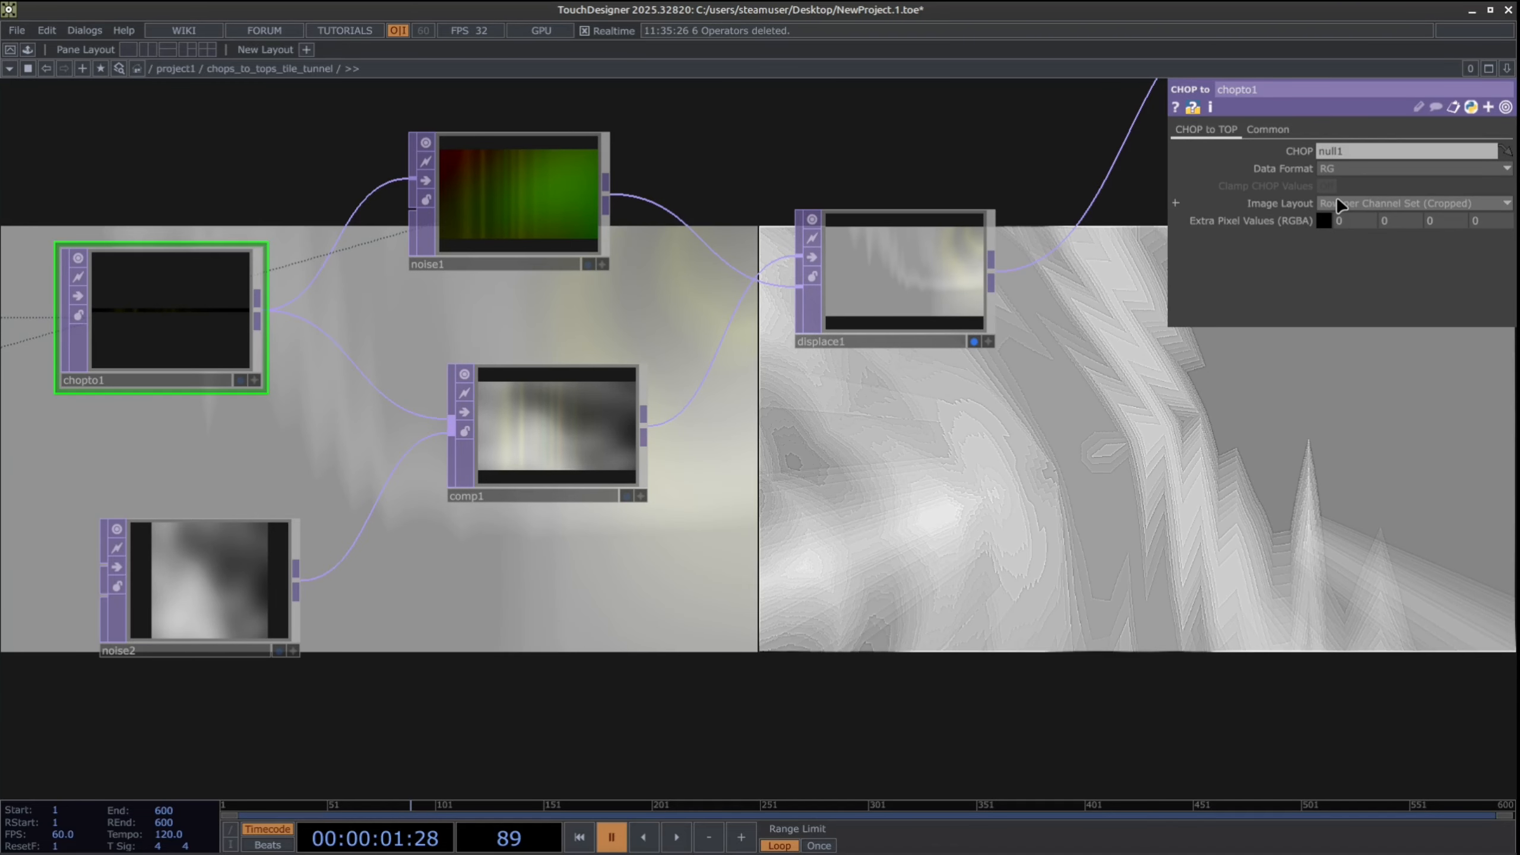
left_click(1354, 168)
left_click(1344, 184)
Try the Legacy data format on chopto1 and restore the R format
left_click(1367, 167)
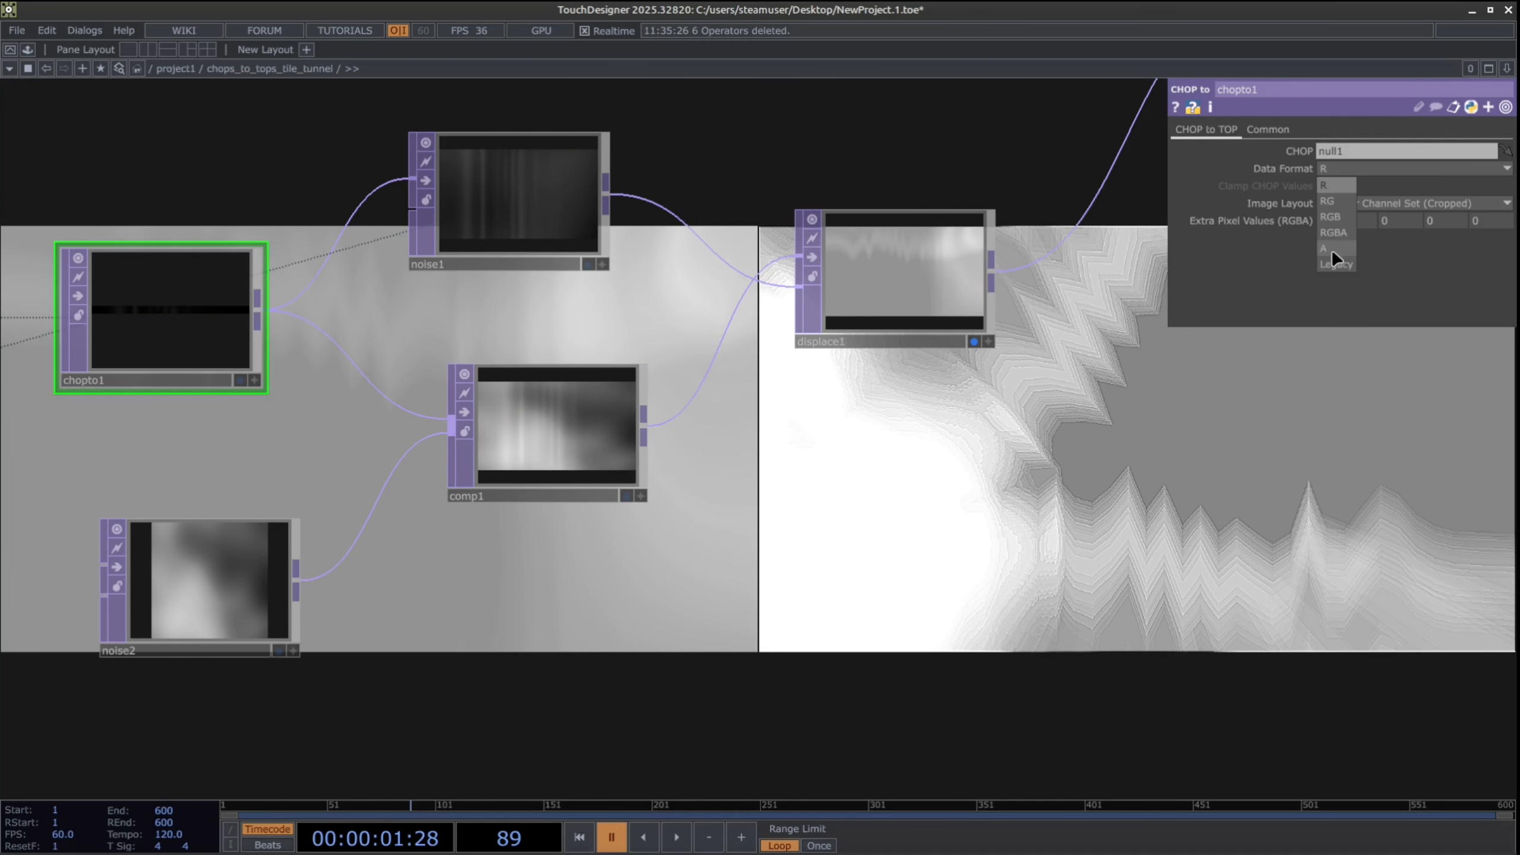
left_click(1339, 265)
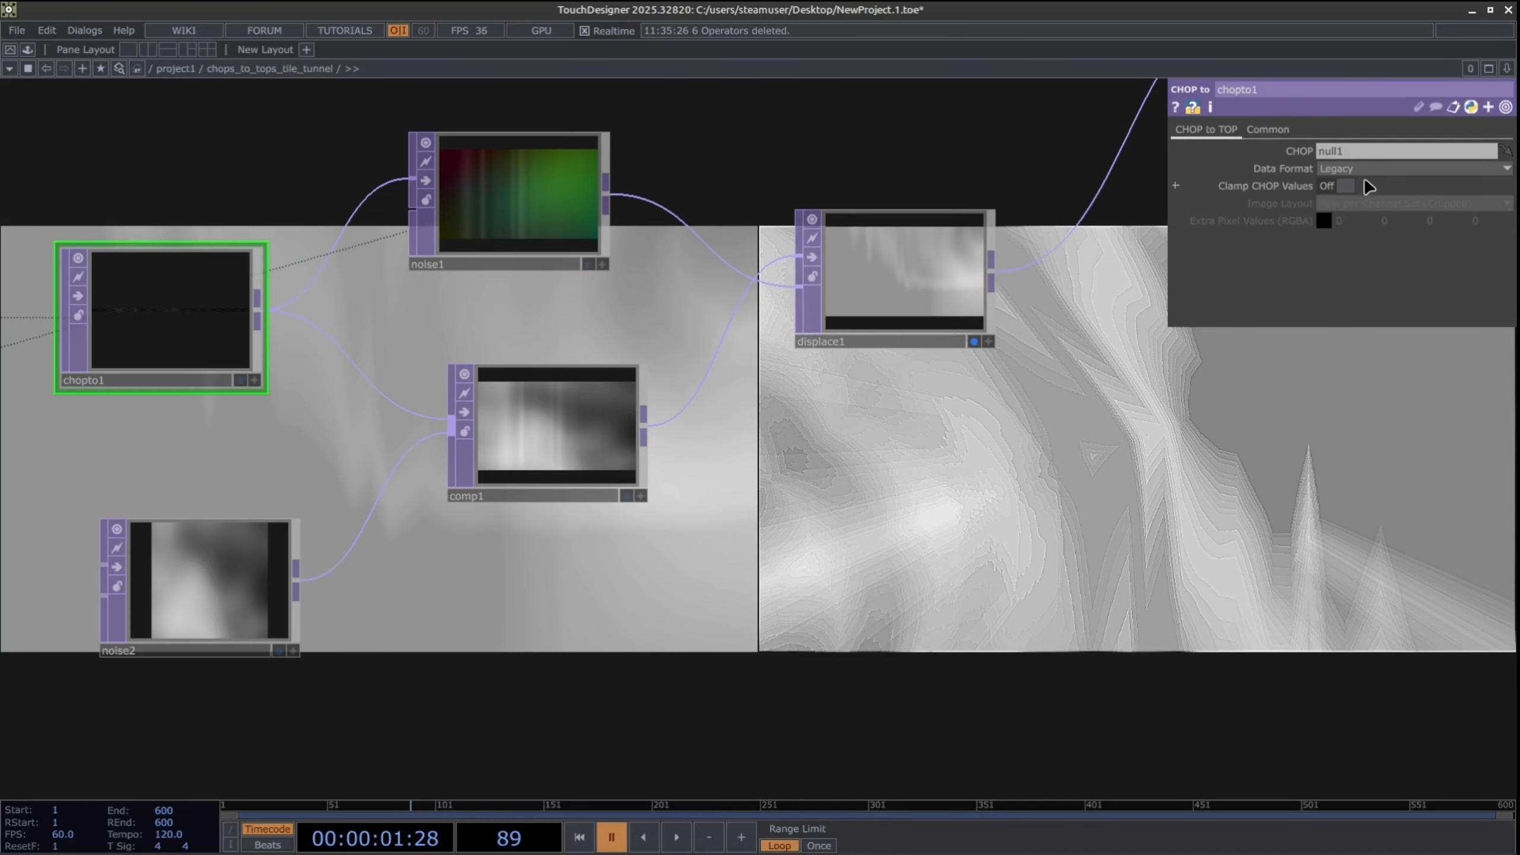
left_click(1398, 167)
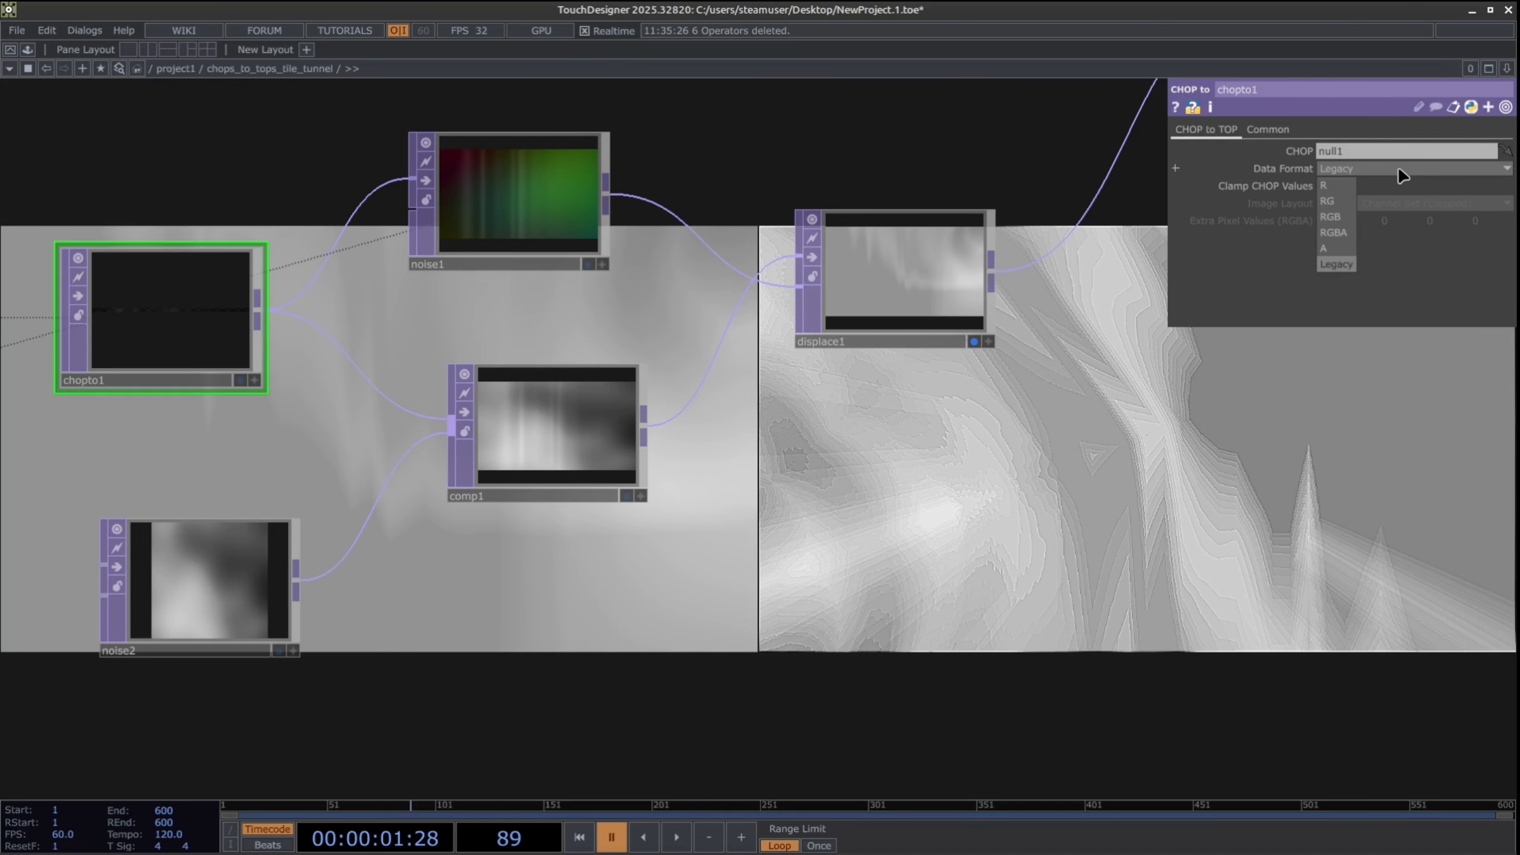
left_click(1398, 166)
left_click(1358, 168)
left_click(1333, 186)
Compare chopto1's RG data format with R once more, ending on R
left_click(1357, 170)
left_click(1340, 198)
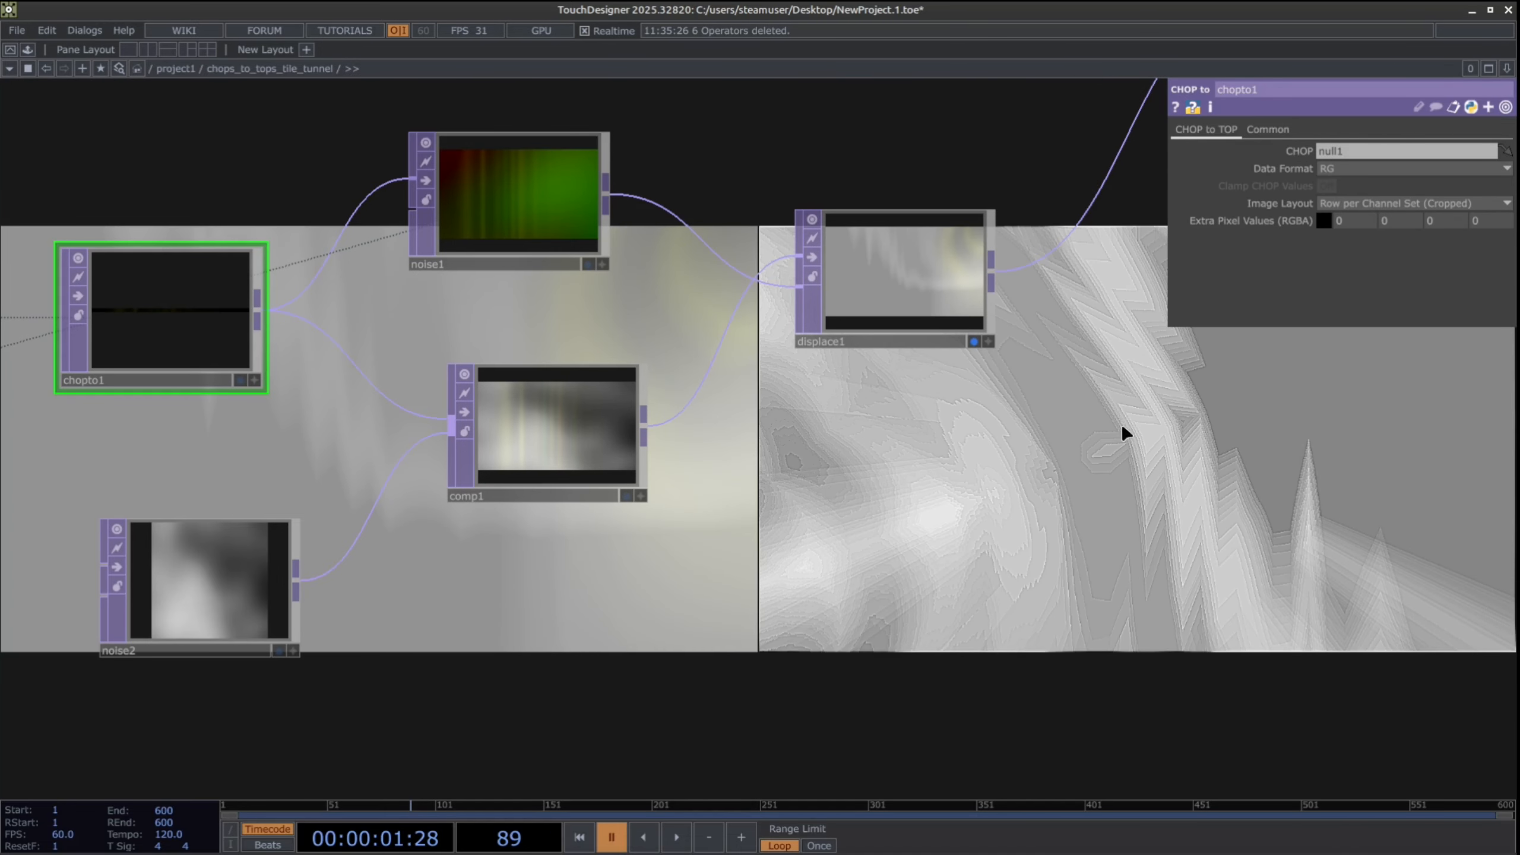
left_click(1357, 169)
left_click(1333, 186)
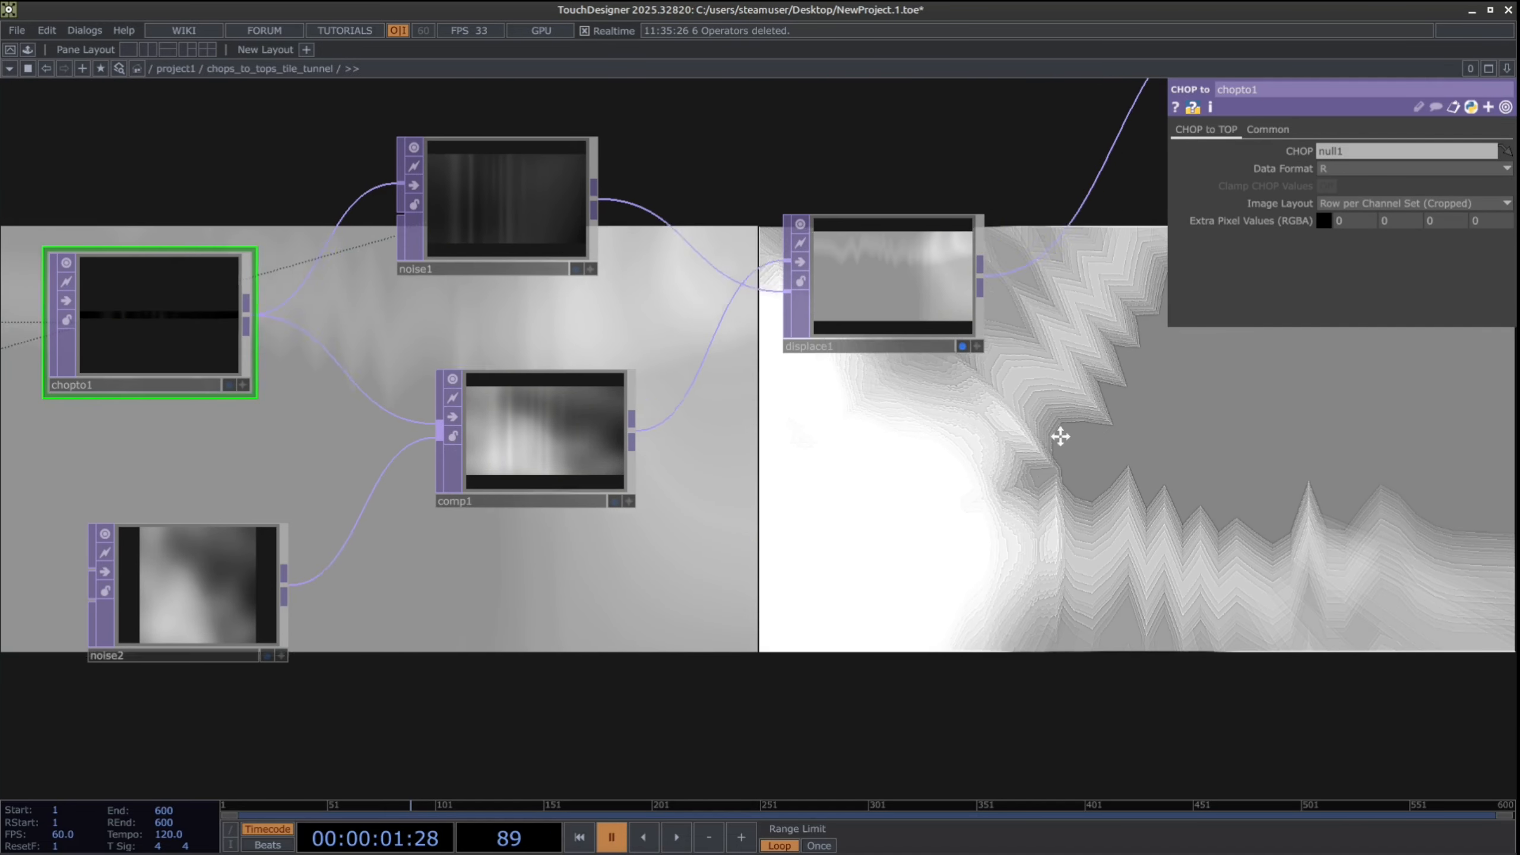
Display the parameters of displace1 and examine its source settings alongside the noise1 and comp1 inputs
scroll(730, 452, "down", 3)
scroll(730, 437, "up", 3)
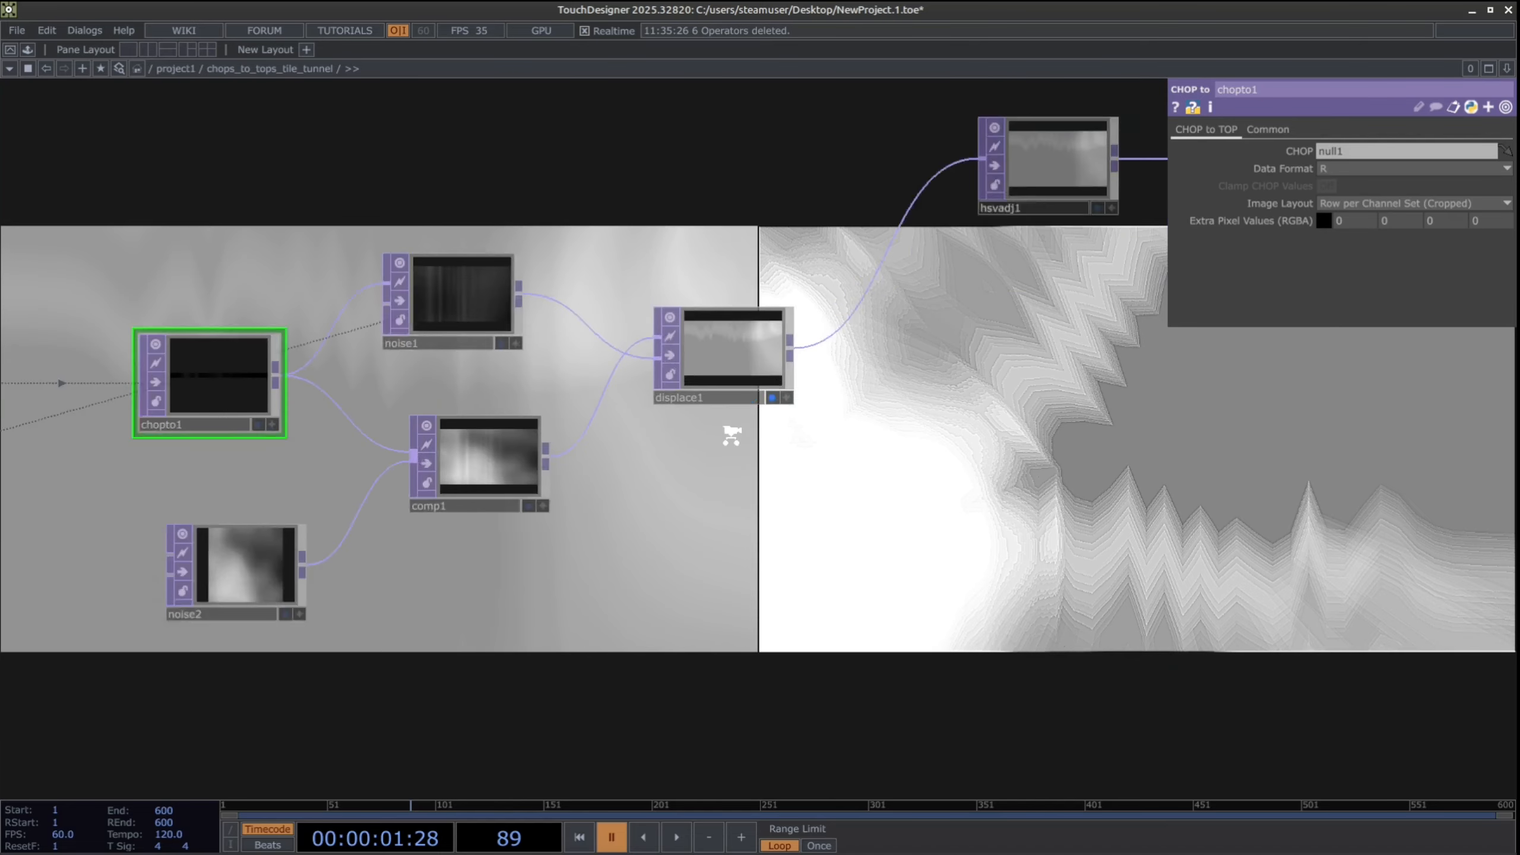
left_click(732, 319)
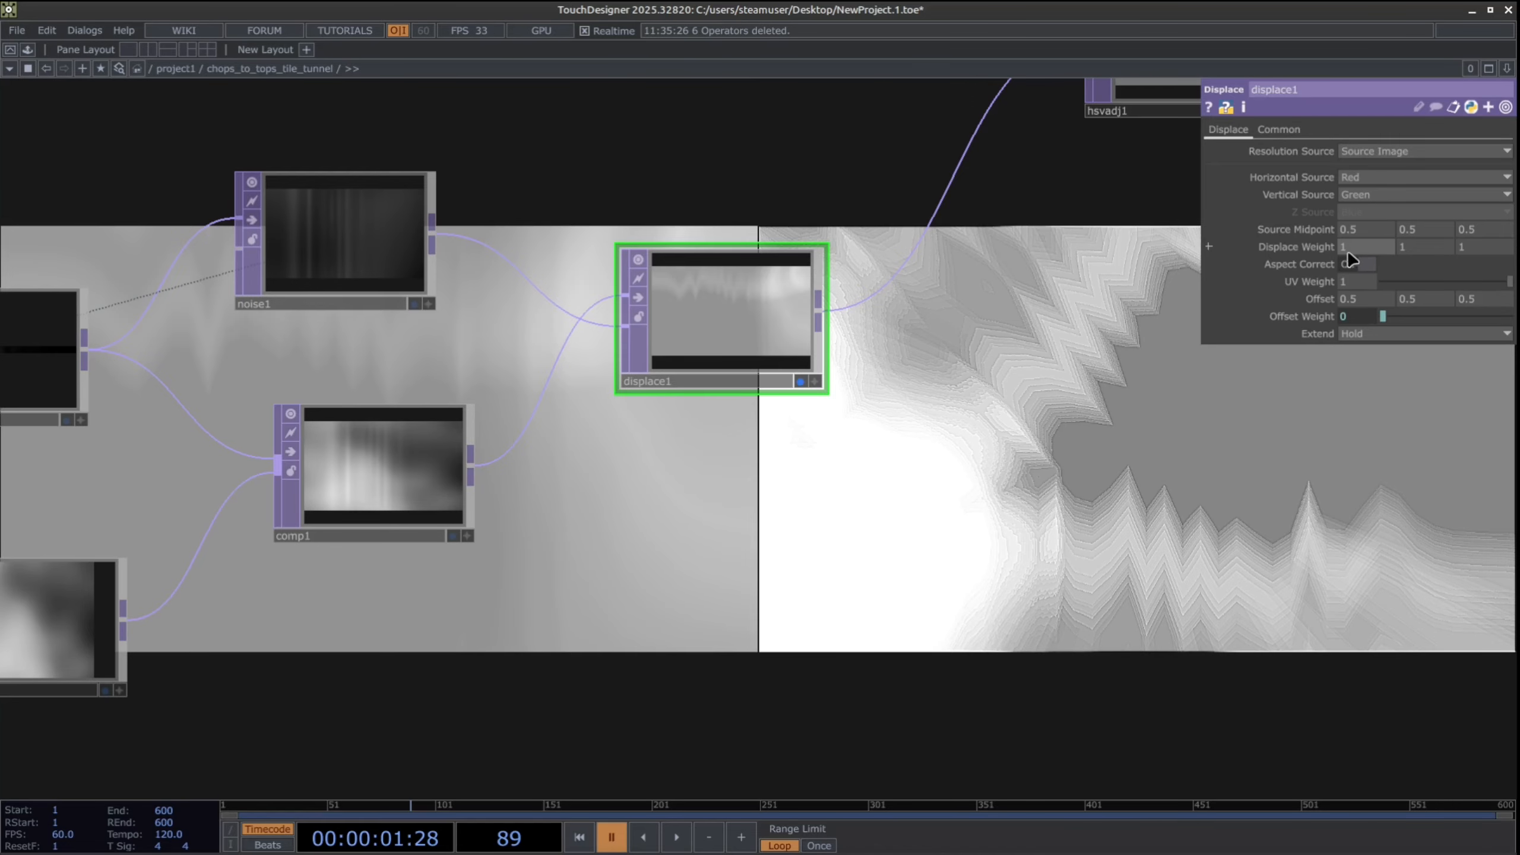
left_click_drag(697, 482, 937, 465)
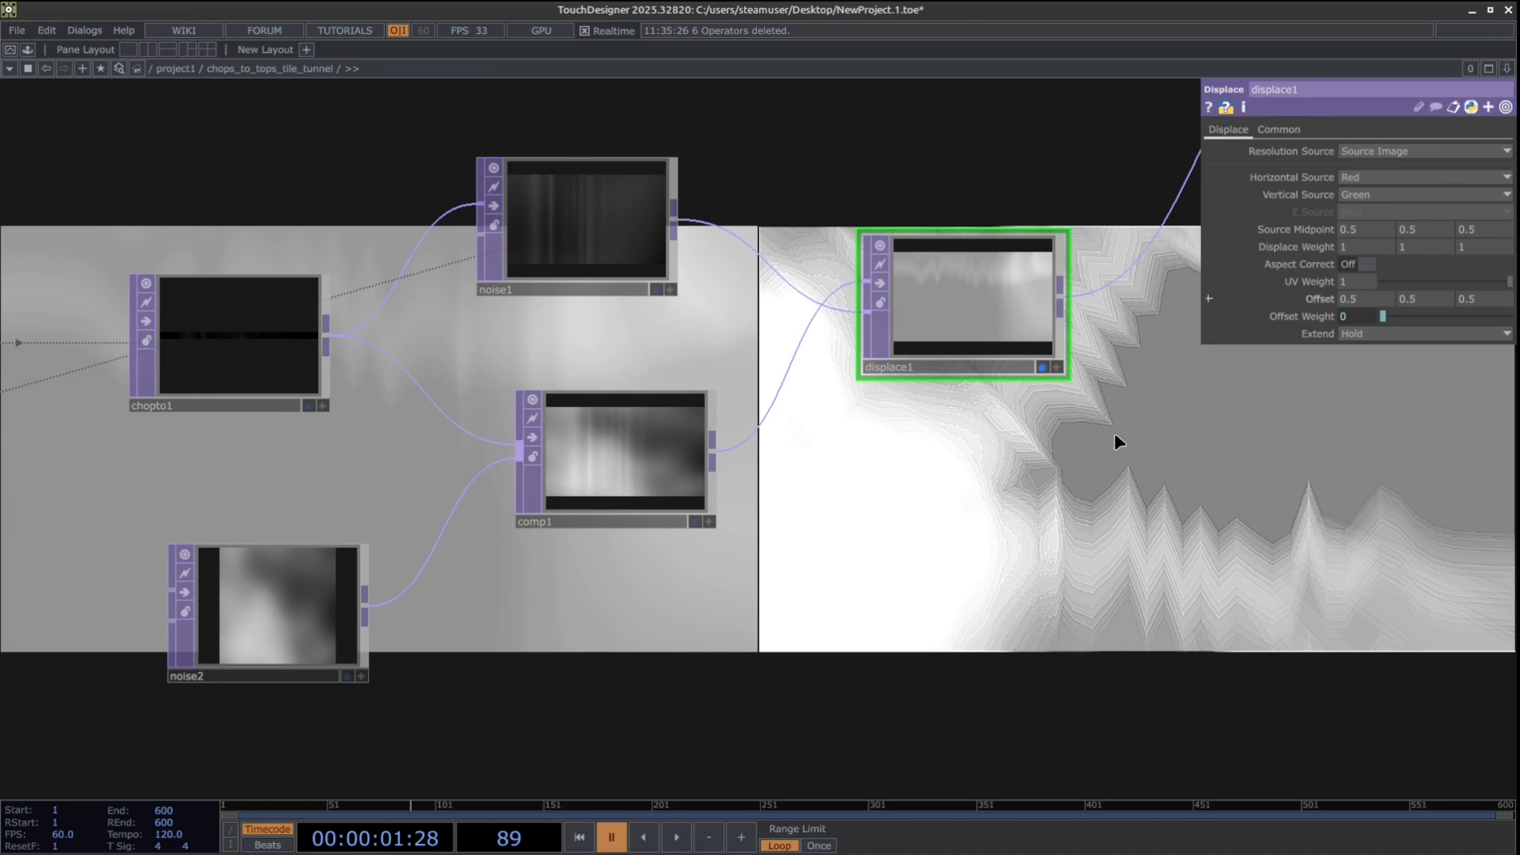
scroll(1098, 495, "down", 3)
left_click_drag(1098, 493, 1049, 540)
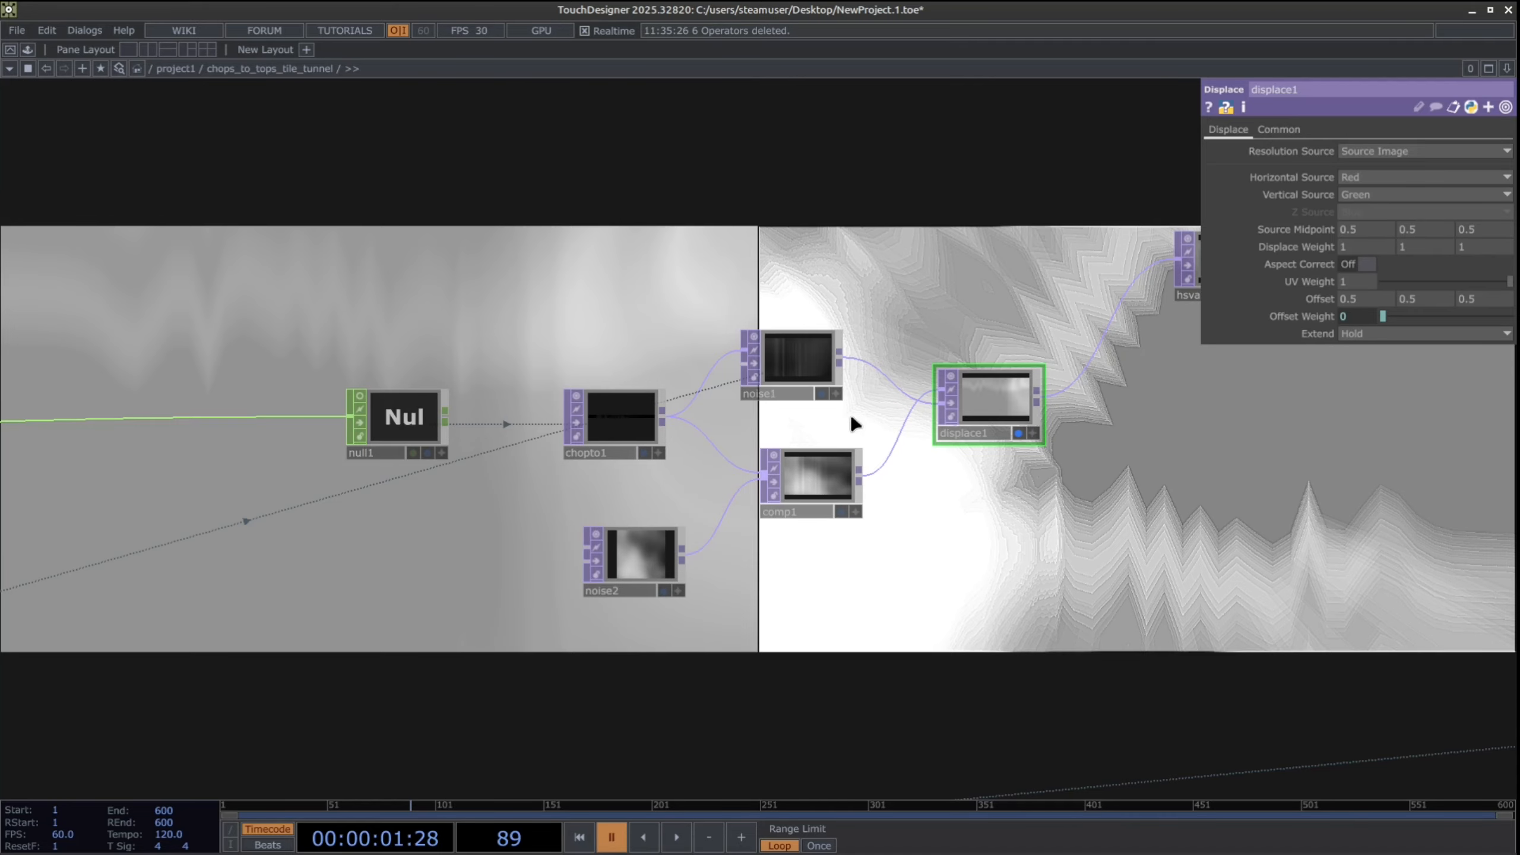
Display the parameters of noise1 and check its place between the speed1 branch and displace1
left_click(811, 364)
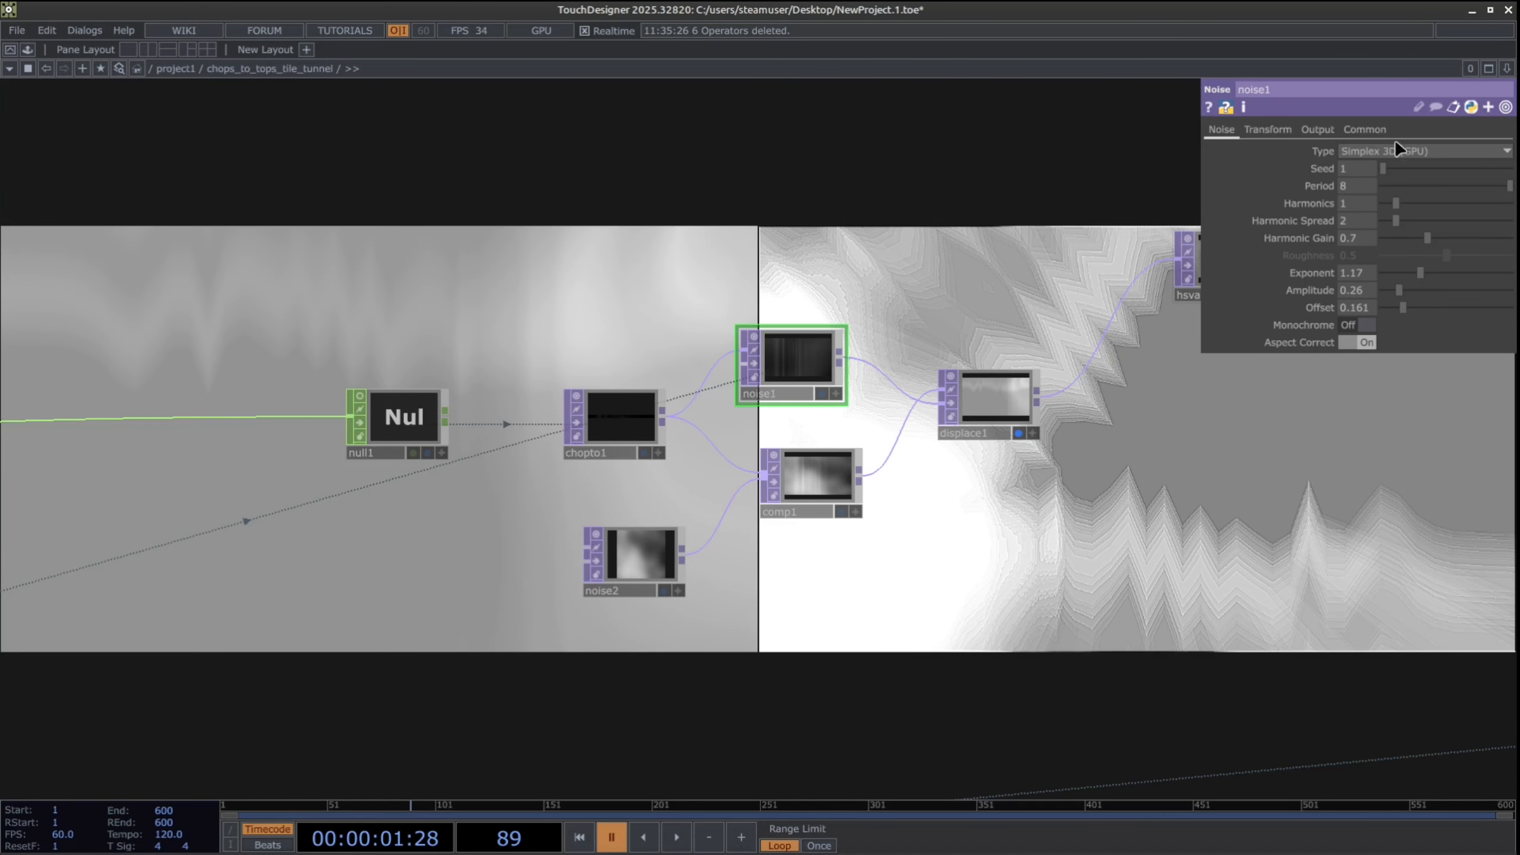
scroll(618, 373, "down", 3)
middle_click_drag(242, 602, 216, 620)
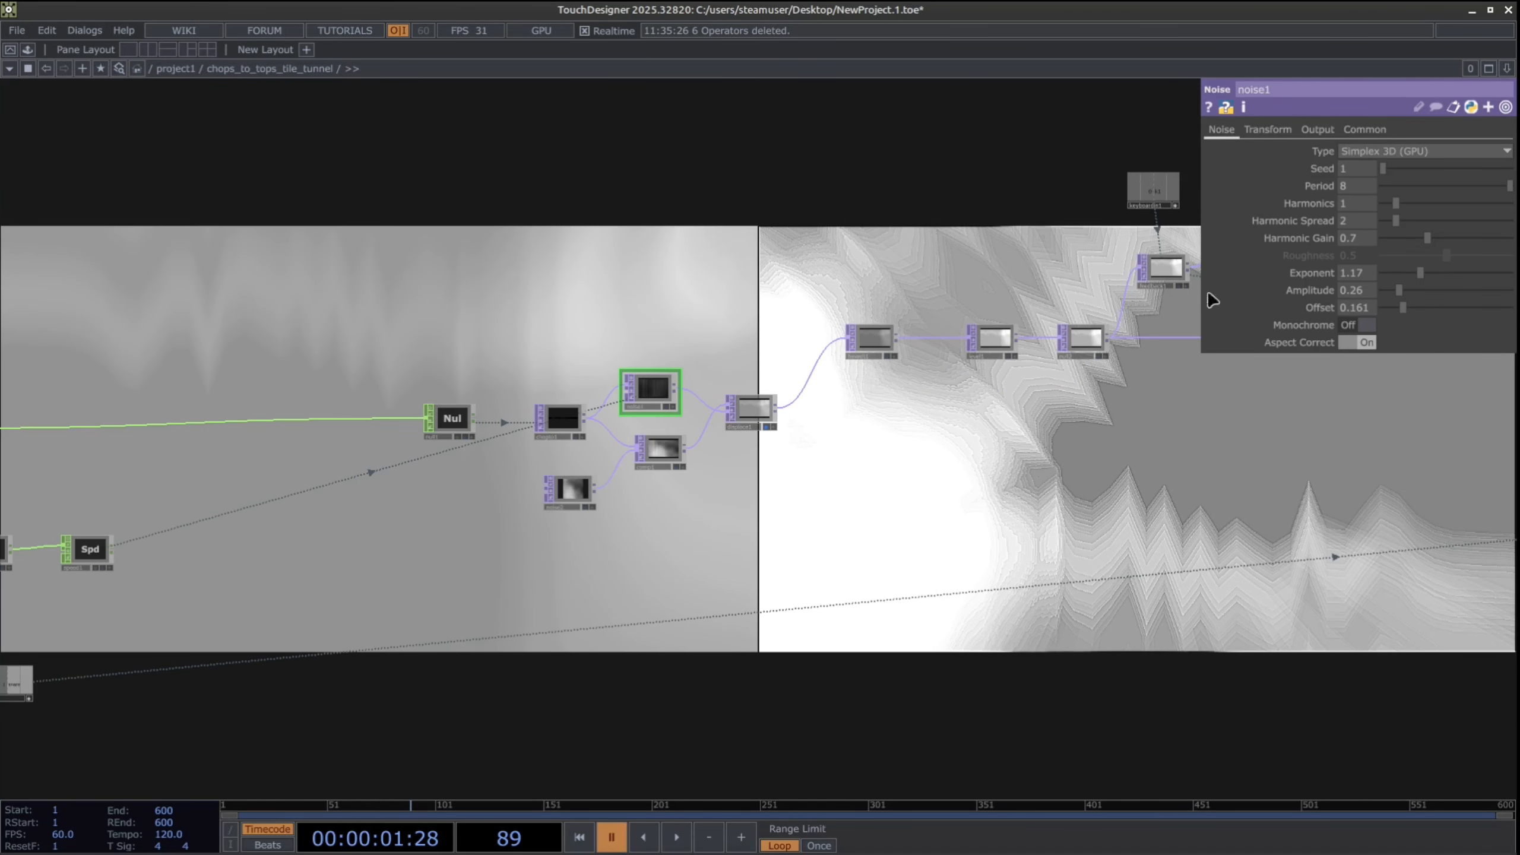
Move displace1 slightly up so it sits just above the level of noise1
scroll(754, 567, "up", 4)
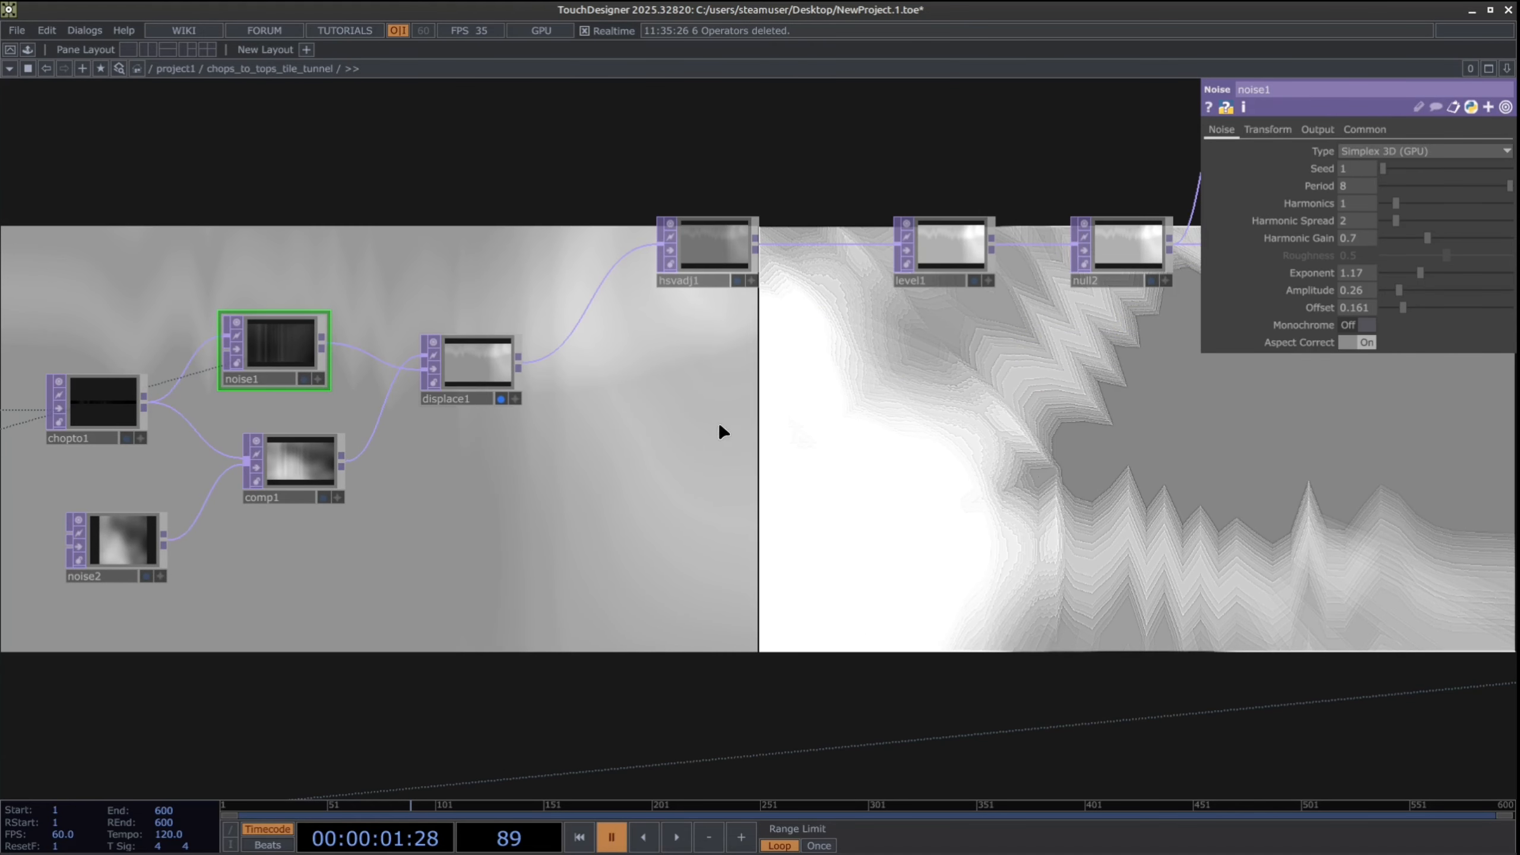
left_click_drag(719, 424, 671, 502)
left_click_drag(425, 448, 426, 410)
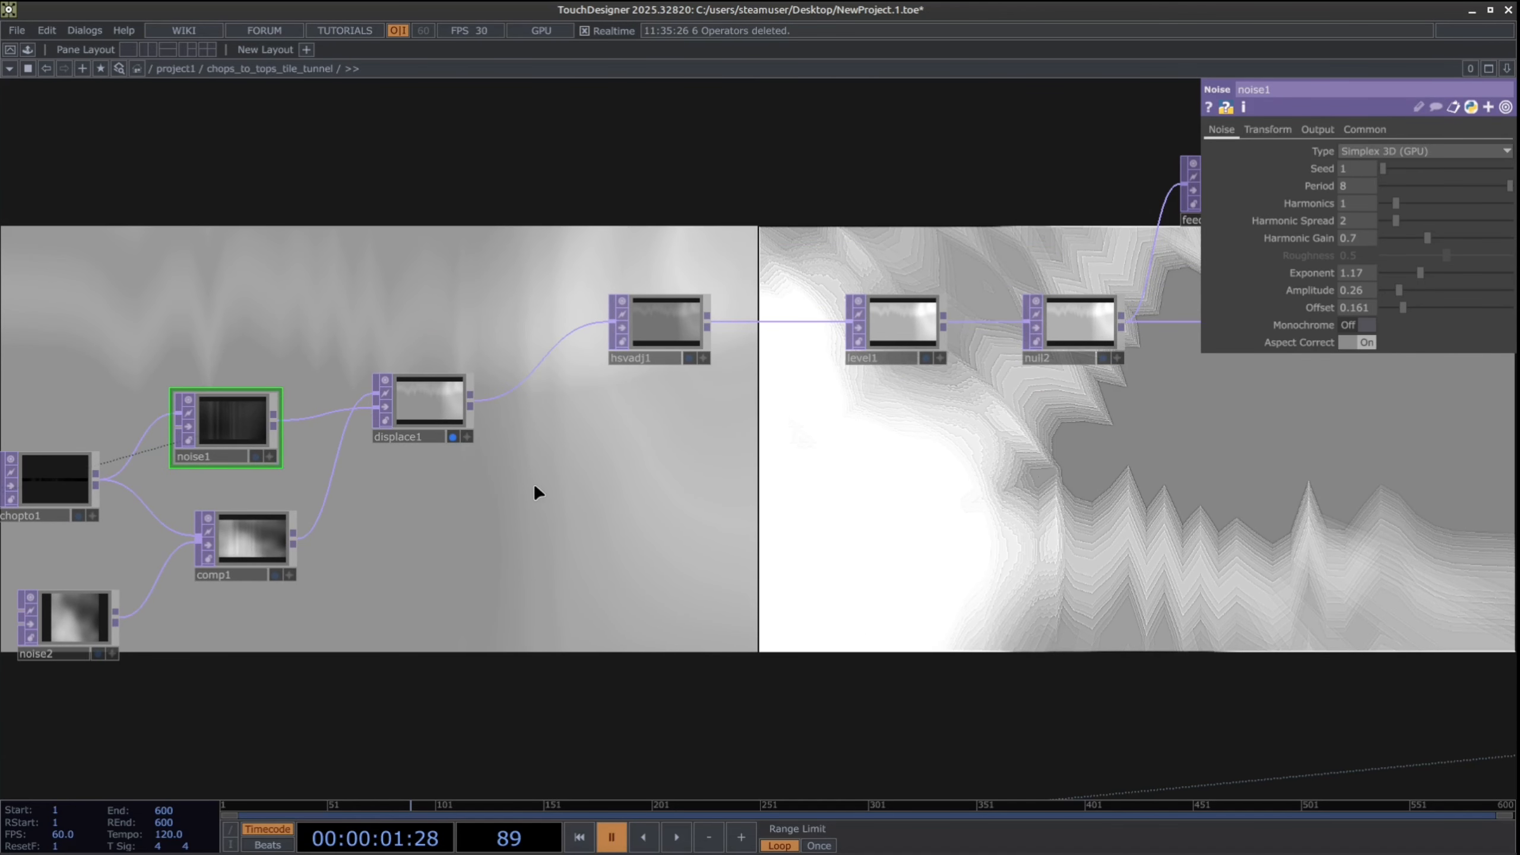
Display the parameters of hsvadj1 and move the operator slightly closer to displace1
left_click_drag(606, 445, 440, 498)
left_click(495, 372)
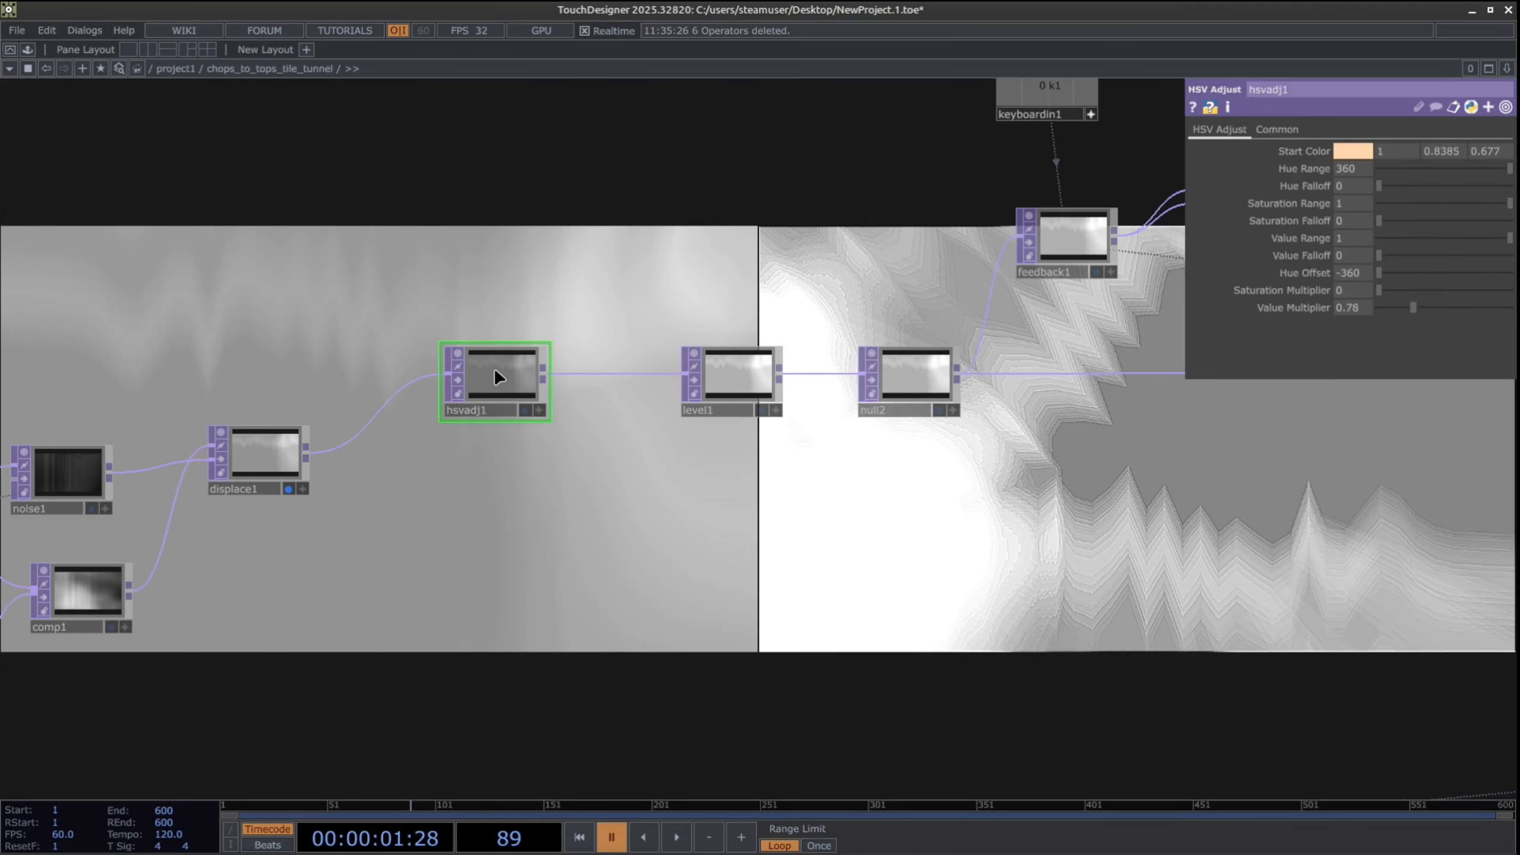
left_click_drag(501, 374, 482, 377)
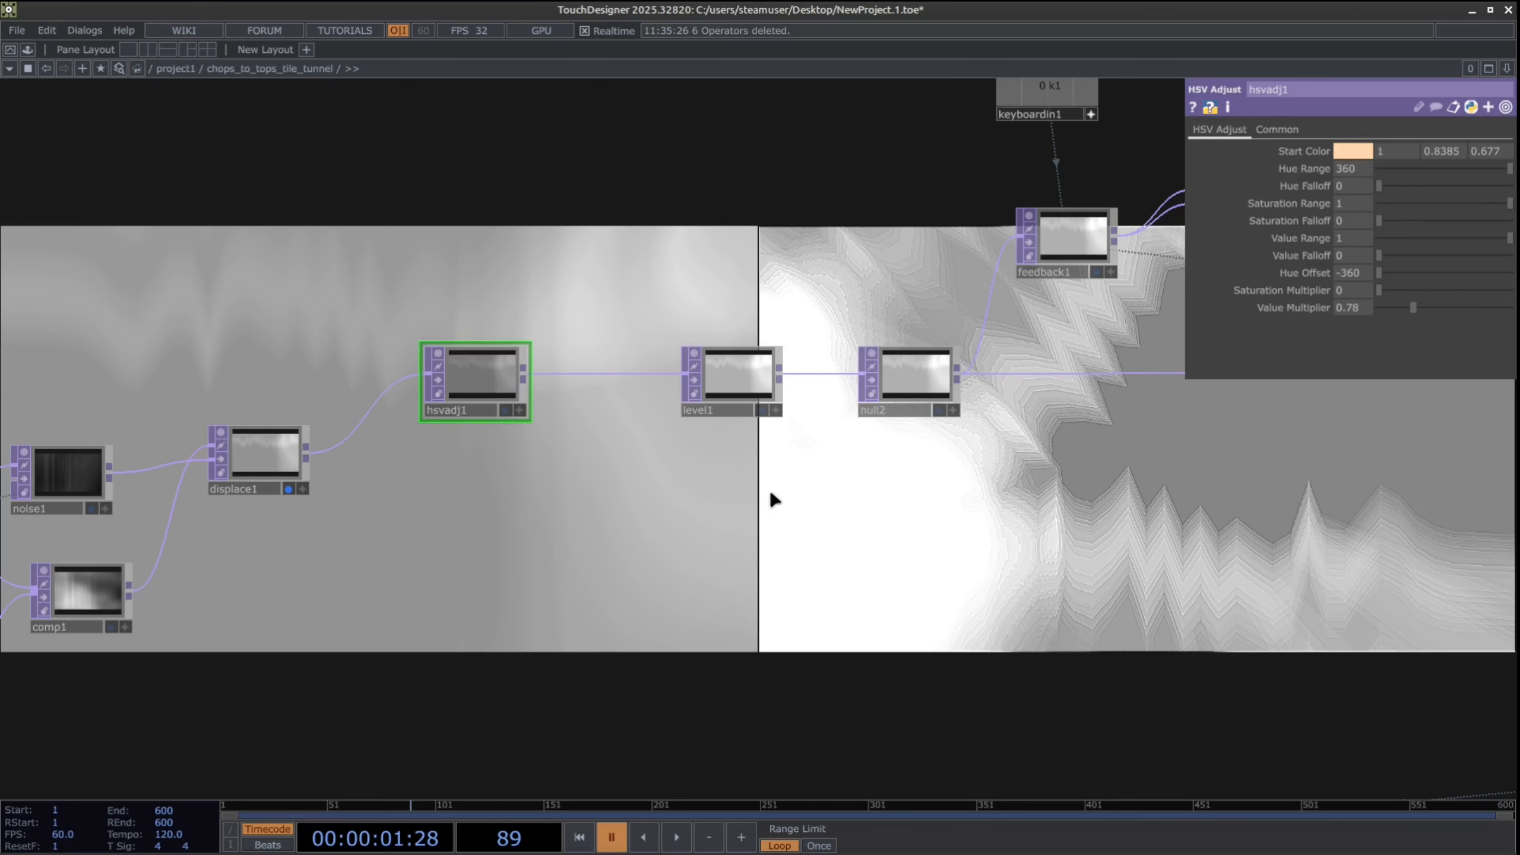
Move level1 and null2 slightly back along the chain, closer to hsvadj1
left_click_drag(774, 499, 642, 502)
left_click_drag(604, 394, 565, 397)
scroll(603, 434, "up", 3)
scroll(603, 434, "down", 3)
left_click_drag(674, 496, 554, 496)
left_click_drag(672, 389, 633, 386)
Place feedback1 directly beneath keyboardin1 and align it and displace2 with level2
left_click_drag(795, 462, 491, 541)
left_click_drag(514, 324, 492, 304)
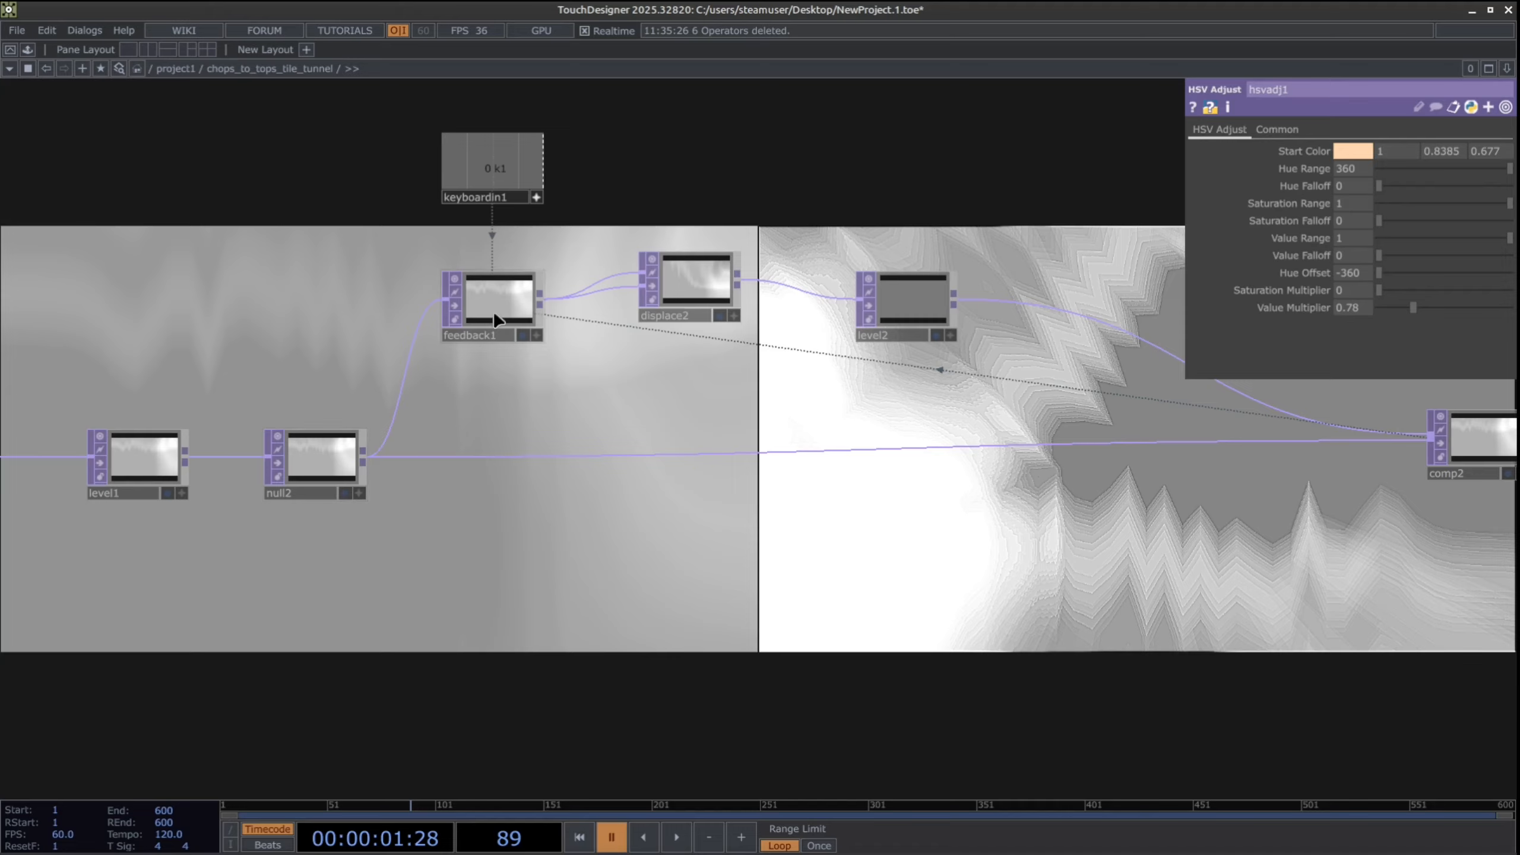
left_click_drag(691, 284, 691, 304)
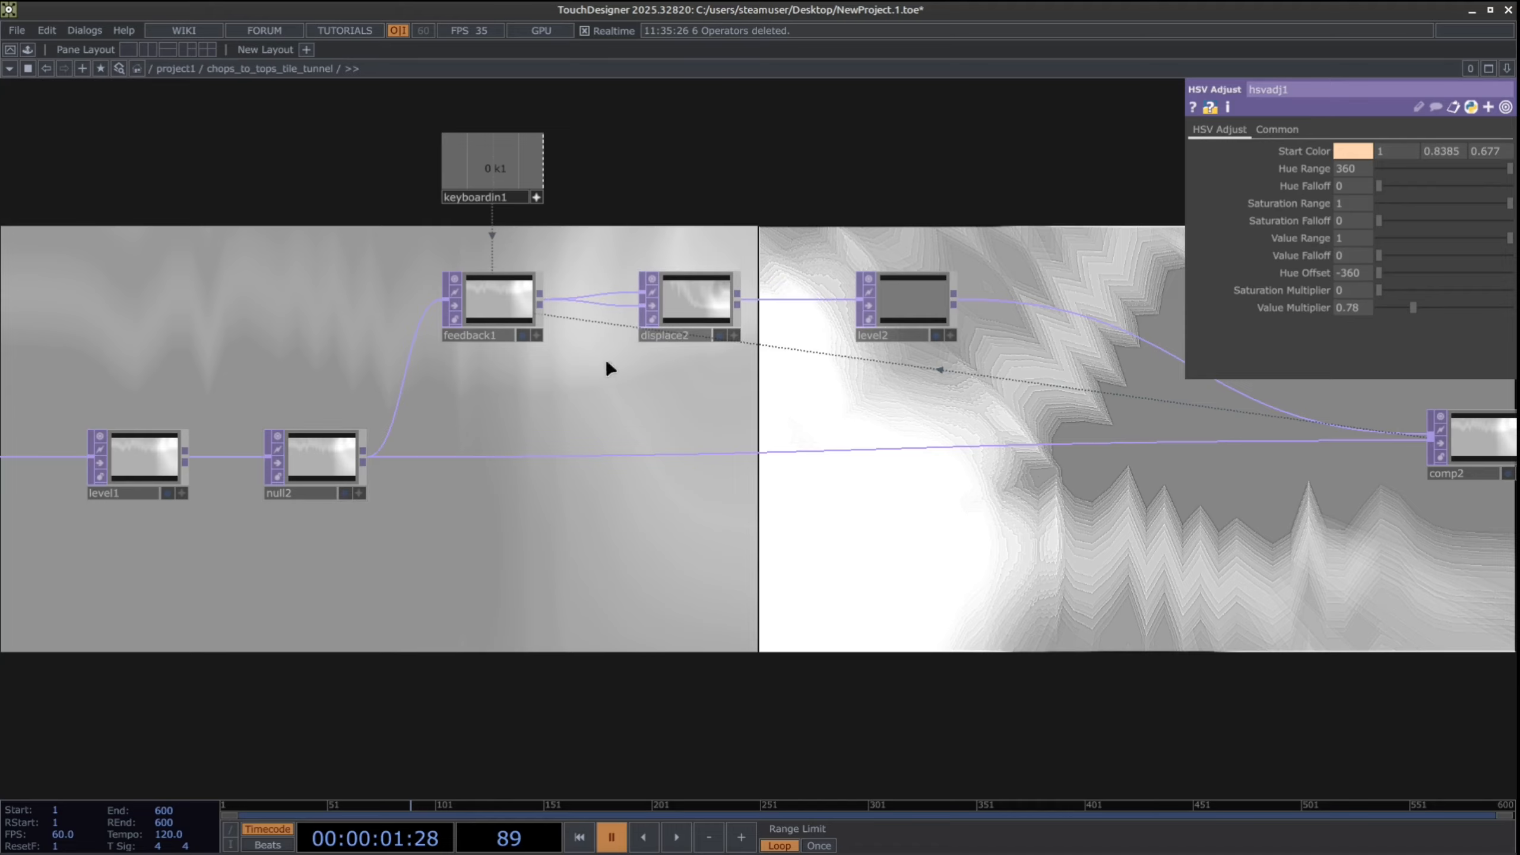
scroll(506, 481, "down", 3)
mouse_move(155, 589)
left_mouse_down()
mouse_move(398, 577)
mouse_move(146, 573)
left_mouse_up()
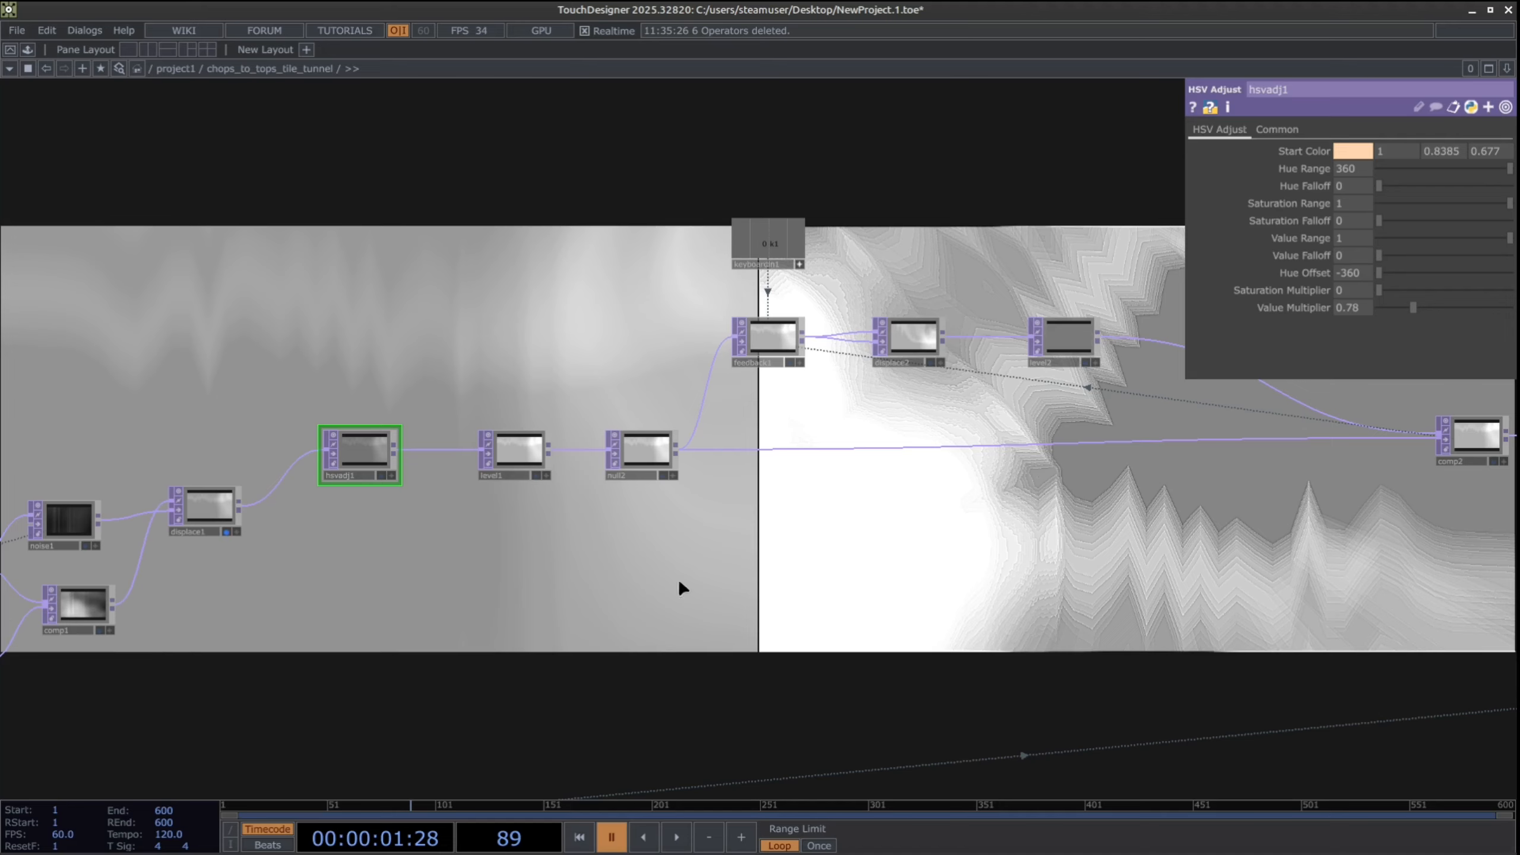
Display the parameters of displace2 in the feedback branch to review its displacement settings
left_click_drag(904, 423, 716, 442)
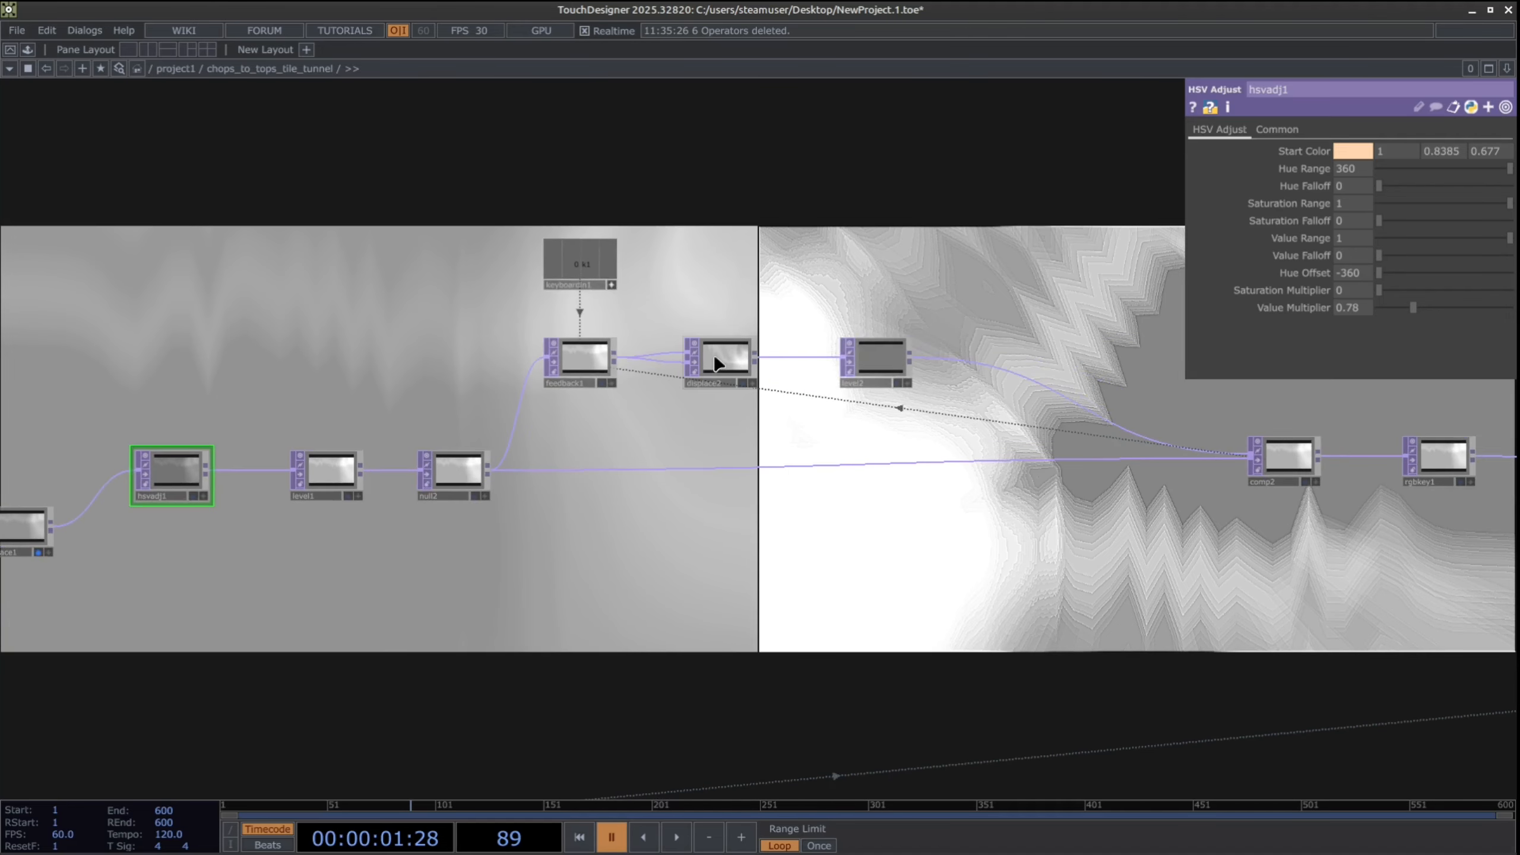
left_click(718, 358)
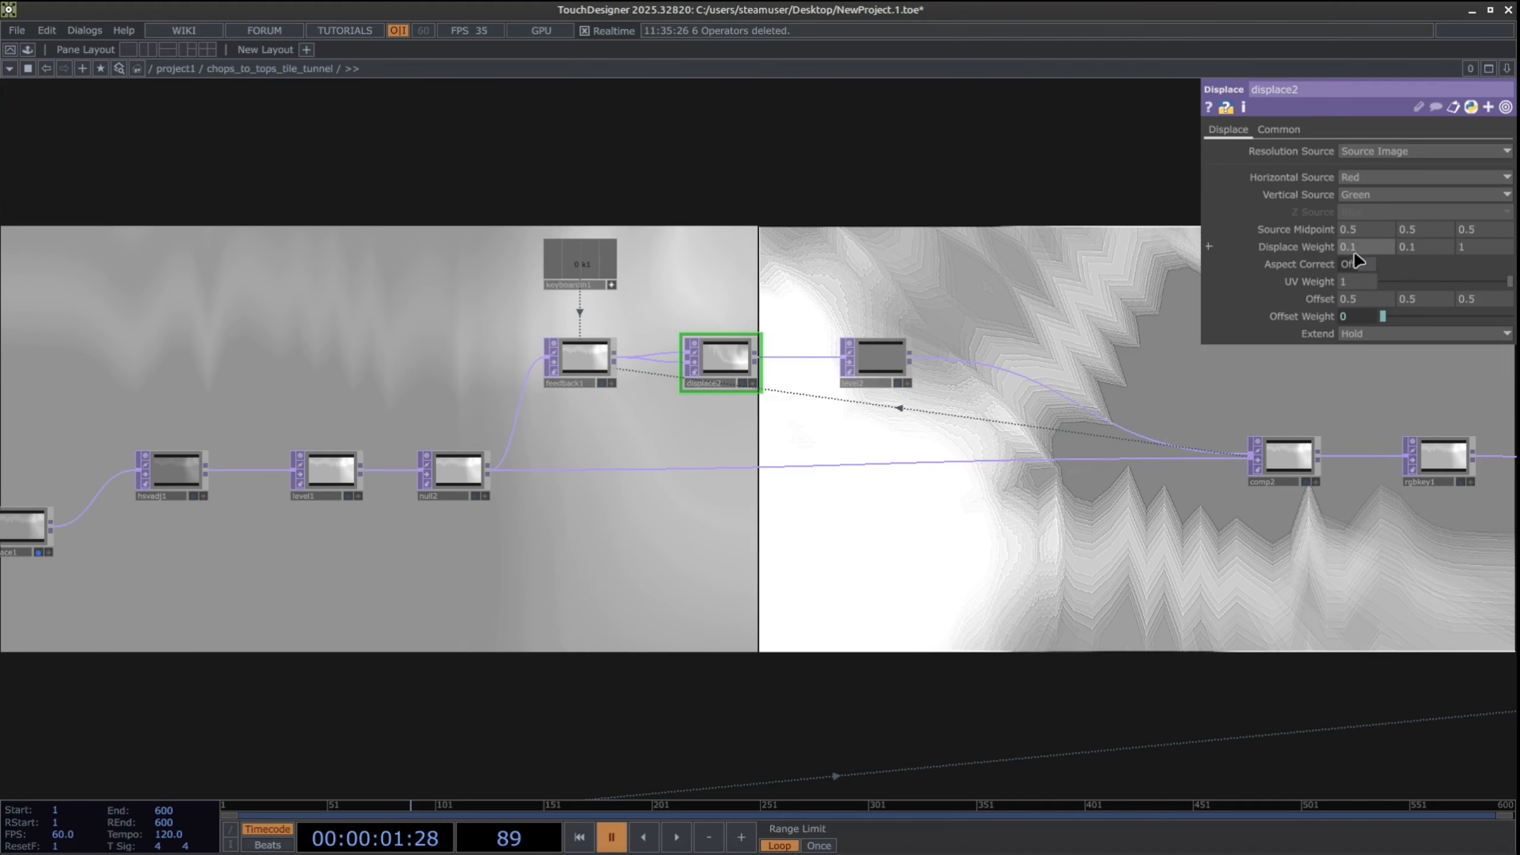
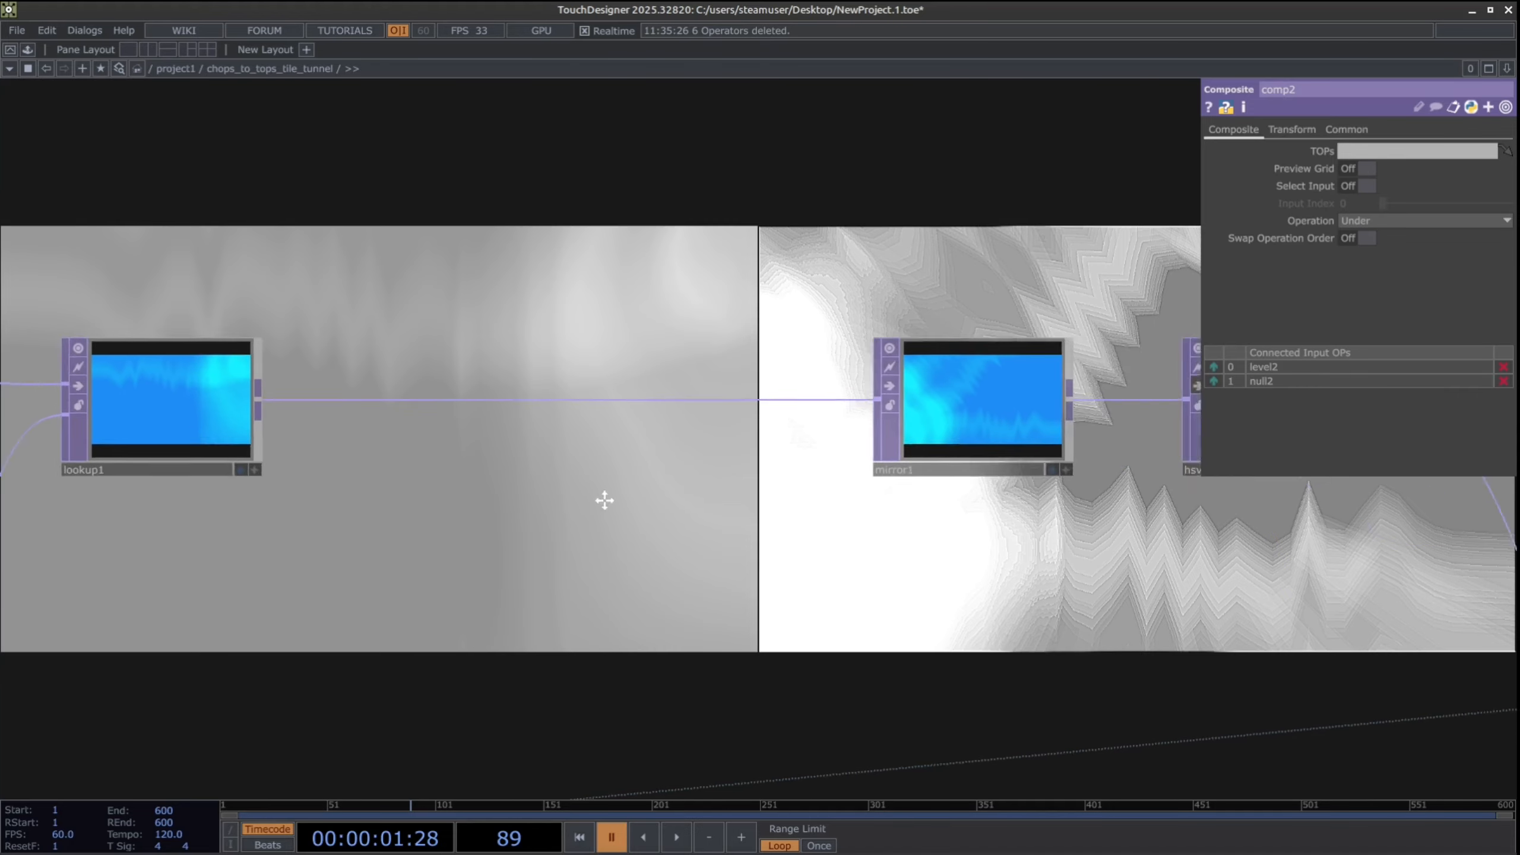
Follow the chain past lookup1 and display the parameters of mirror1
left_click_drag(284, 497, 179, 493)
left_click_drag(868, 476, 612, 467)
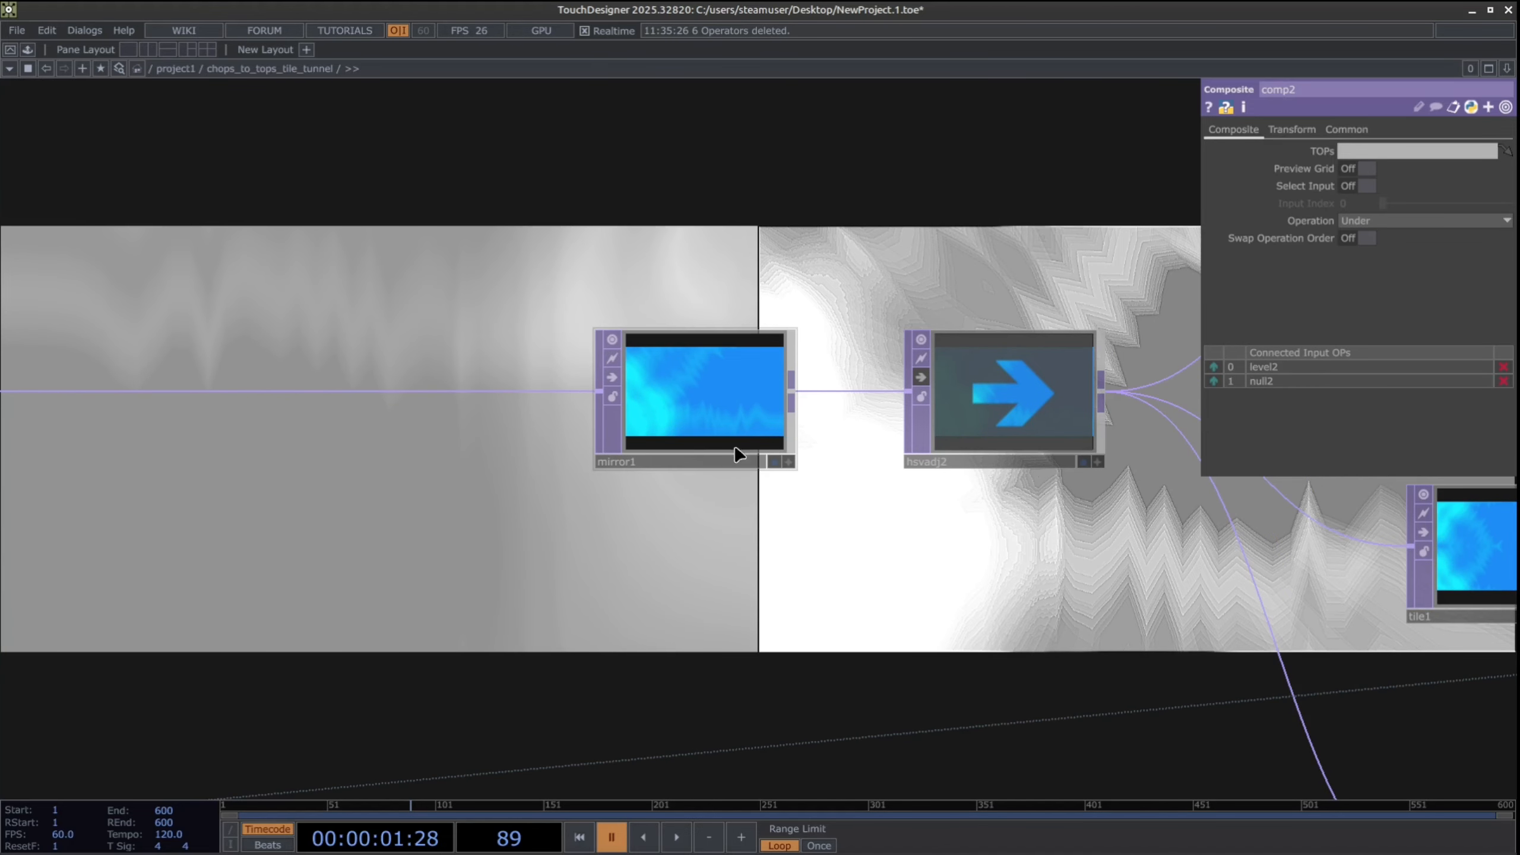
left_click_drag(734, 542, 656, 551)
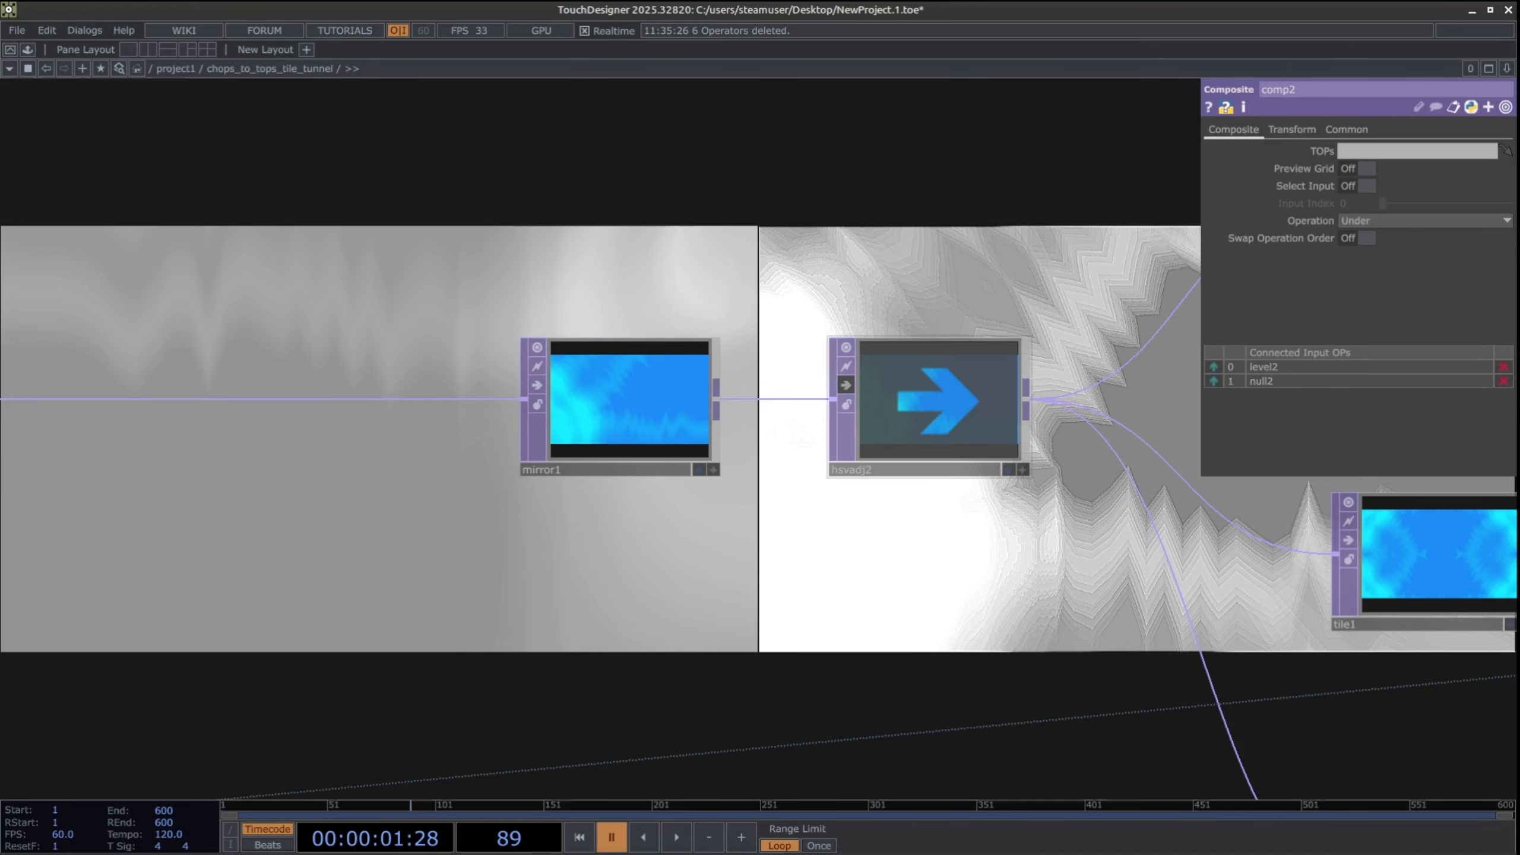
left_click(622, 420)
left_click_drag(970, 249, 968, 339)
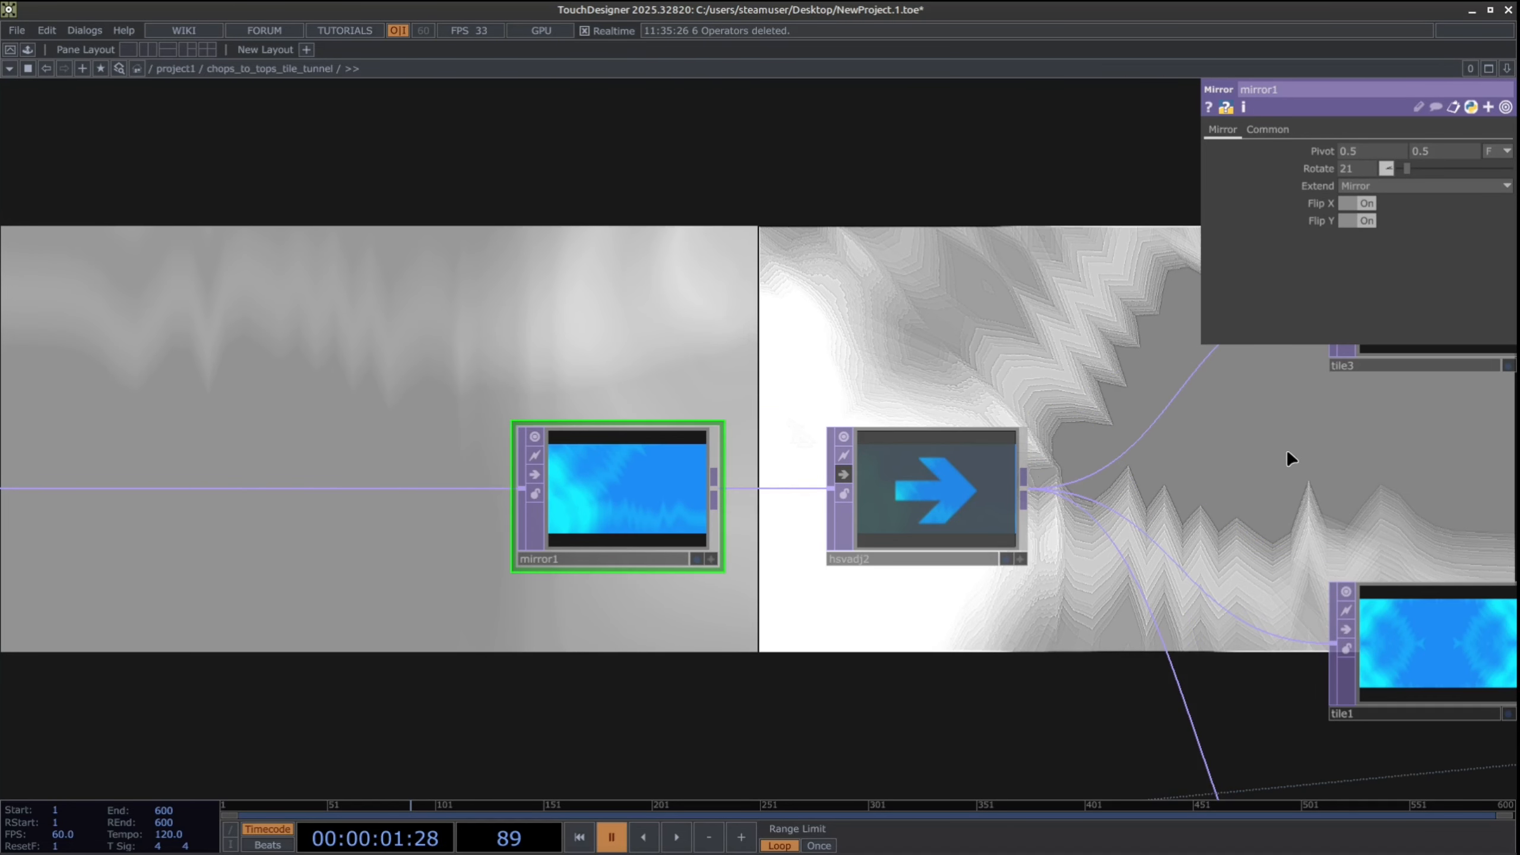
Turn off the bypass on lookup2 and toggle null3's background display off and on again
scroll(1287, 449, "down", 5)
left_click_drag(1320, 469, 562, 493)
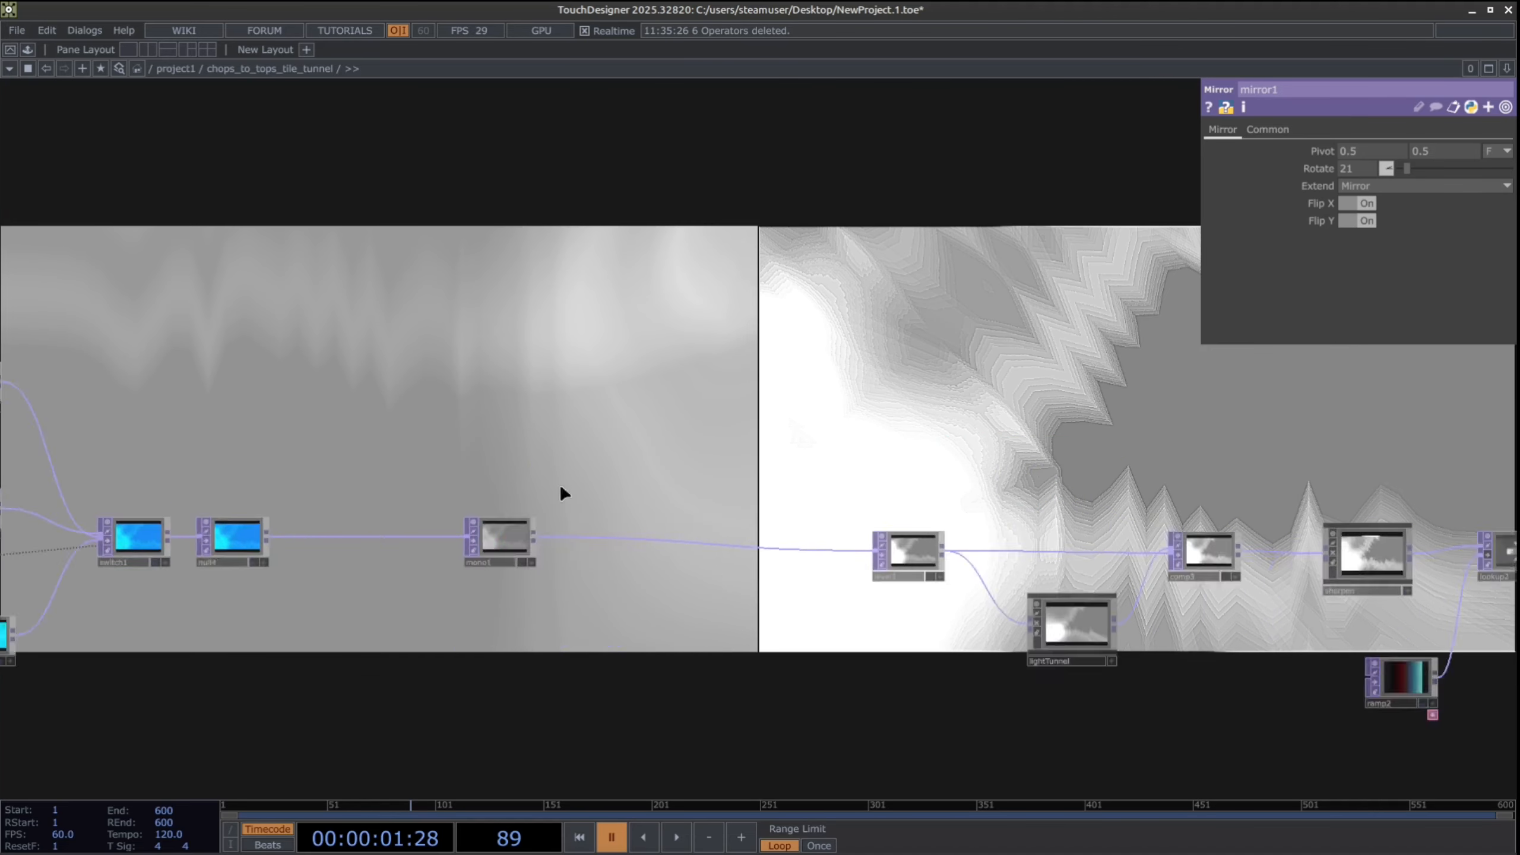
scroll(563, 492, "down", 4)
scroll(1105, 560, "up", 6)
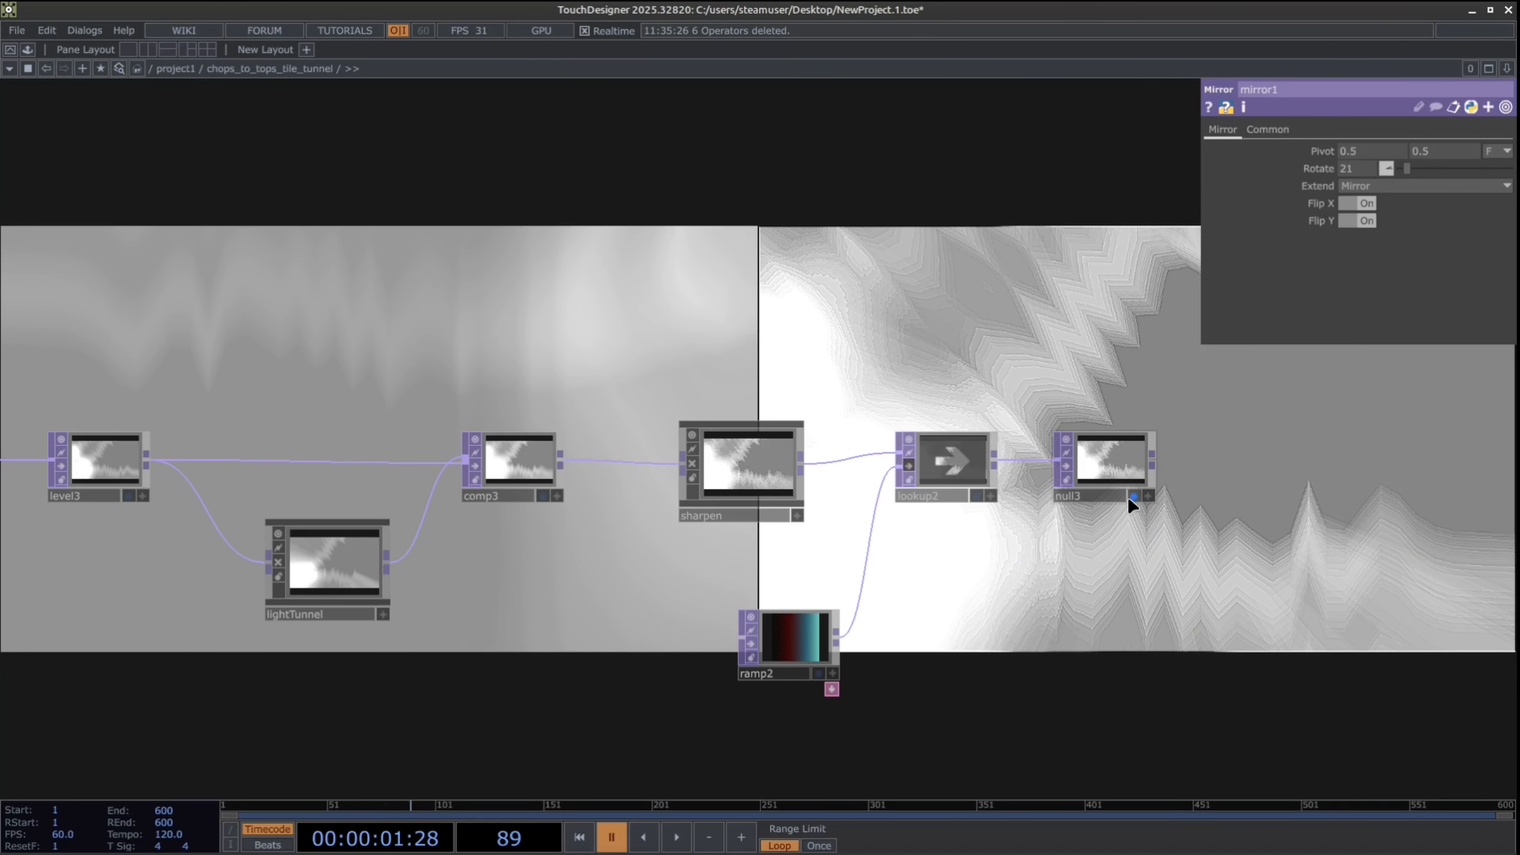
left_click(1133, 496)
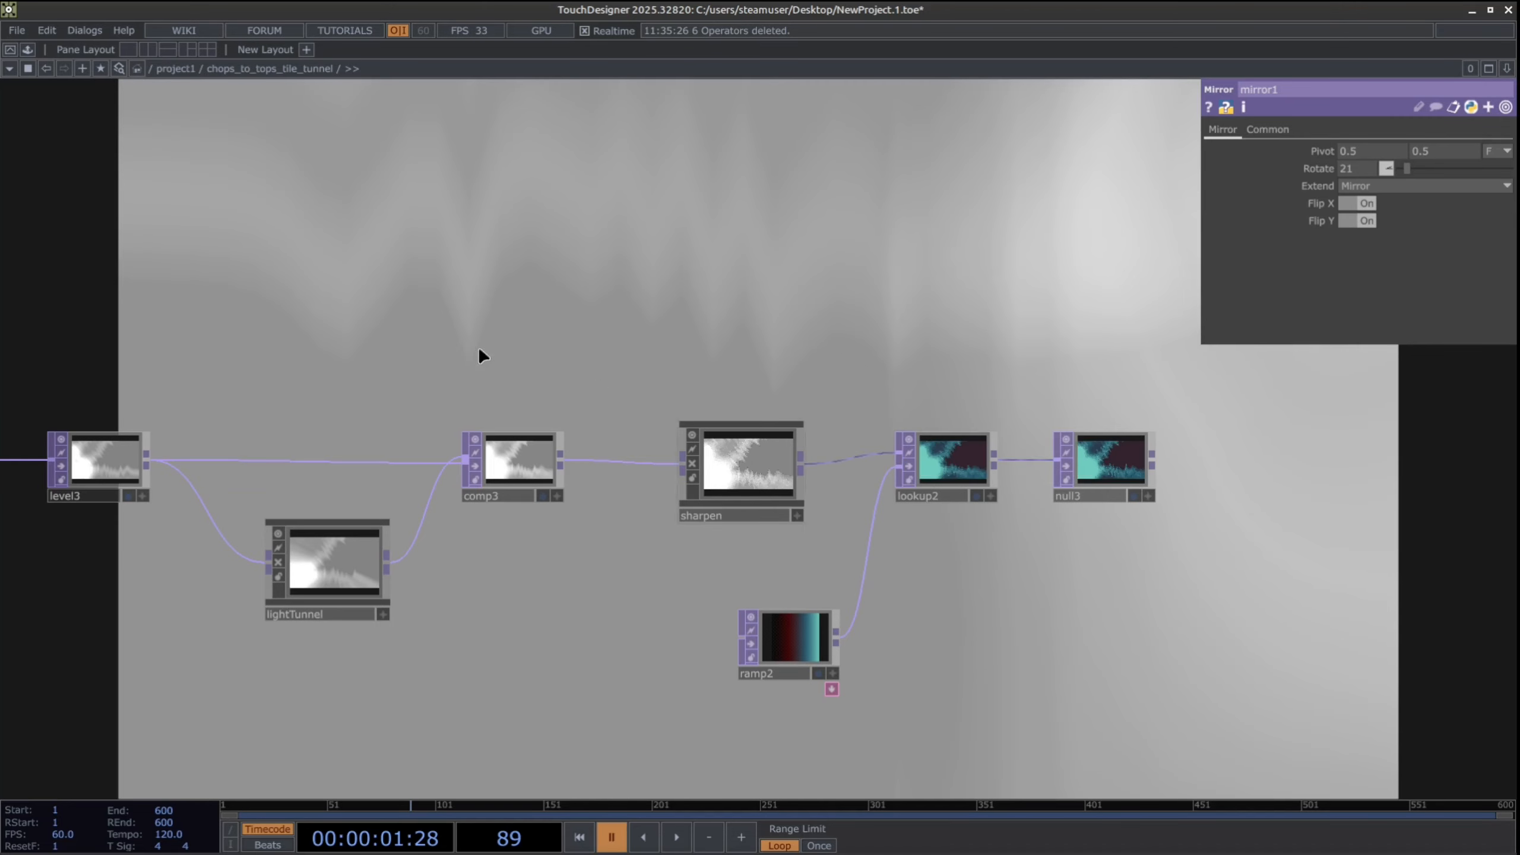
left_click(1137, 497)
Turn off the background display of displace1, leaving only null3 shown behind the network
scroll(688, 376, "down", 5)
scroll(503, 496, "up", 6)
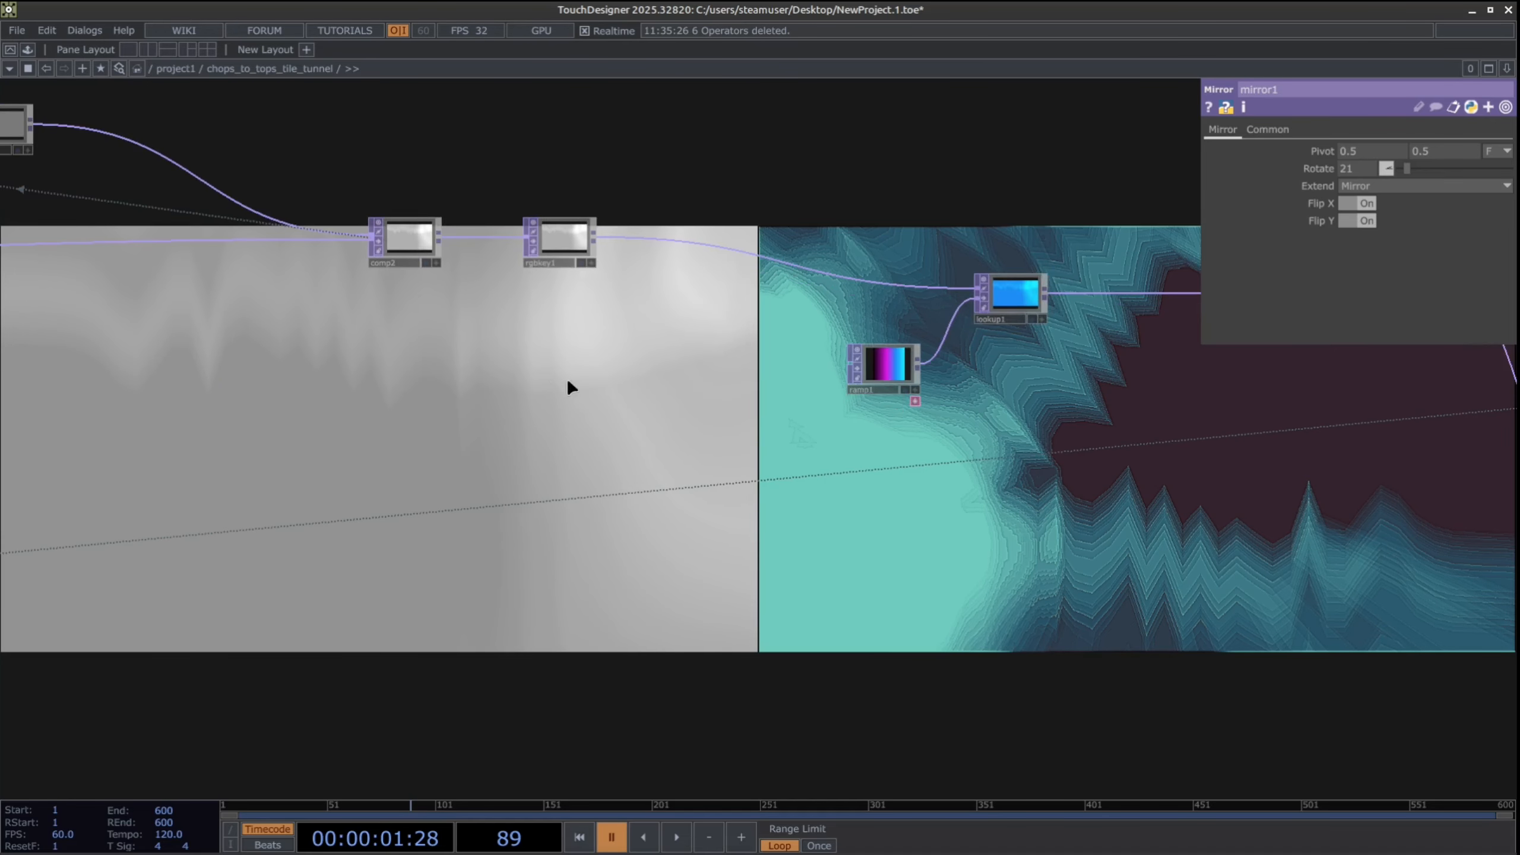
left_click_drag(567, 381, 627, 405)
left_click_drag(298, 380, 708, 441)
scroll(708, 441, "down", 3)
left_click_drag(278, 457, 592, 481)
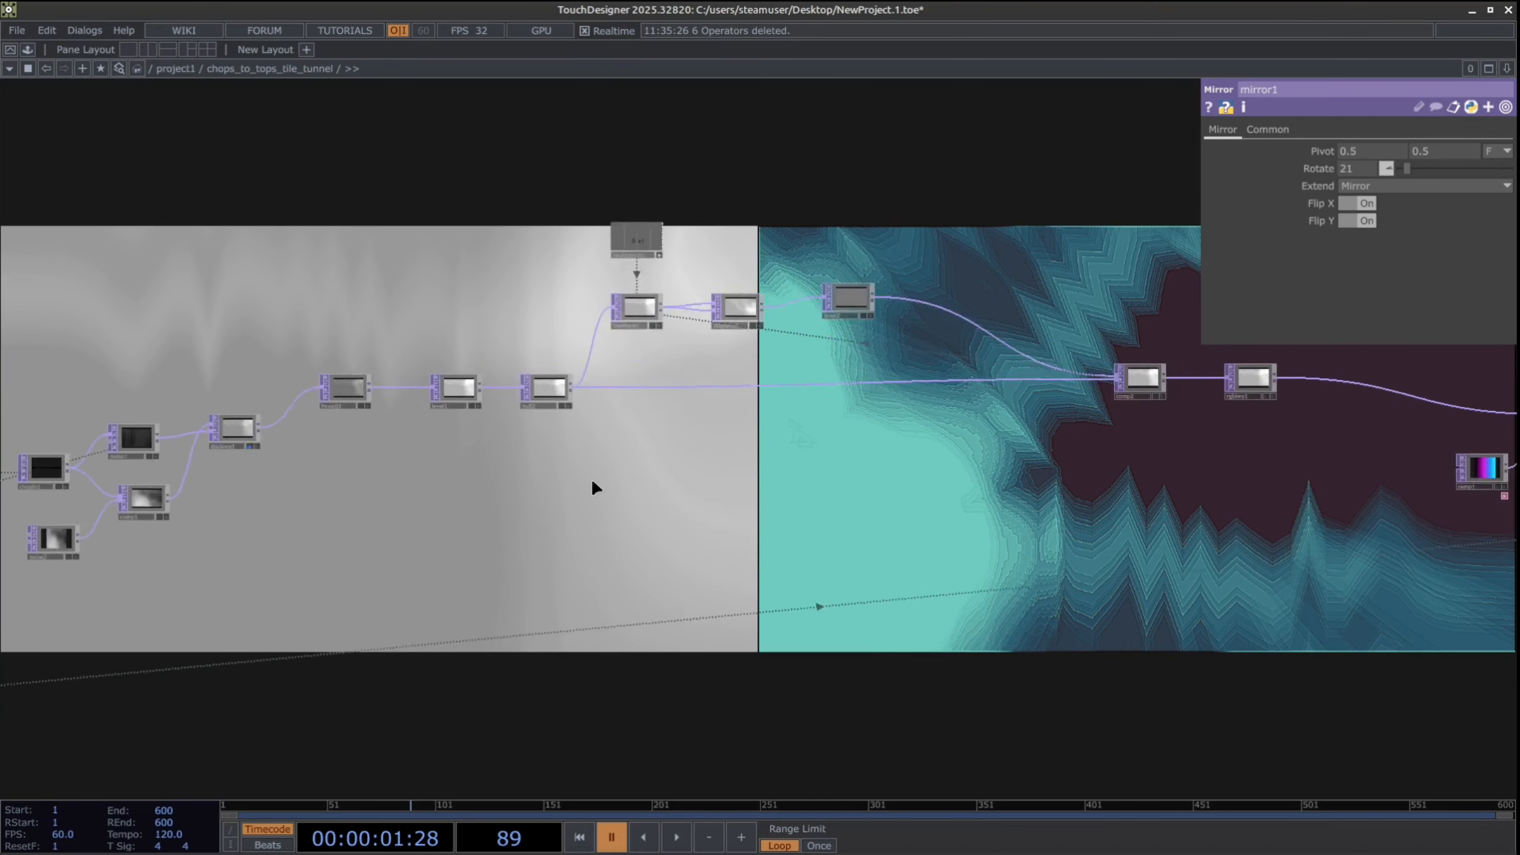
scroll(596, 488, "down", 2)
left_click(399, 461)
Return to mirror1 and try to adjust its Rotate value
left_click_drag(953, 558, 602, 596)
scroll(603, 600, "up", 3)
scroll(704, 535, "up", 2)
left_click_drag(774, 544, 611, 611)
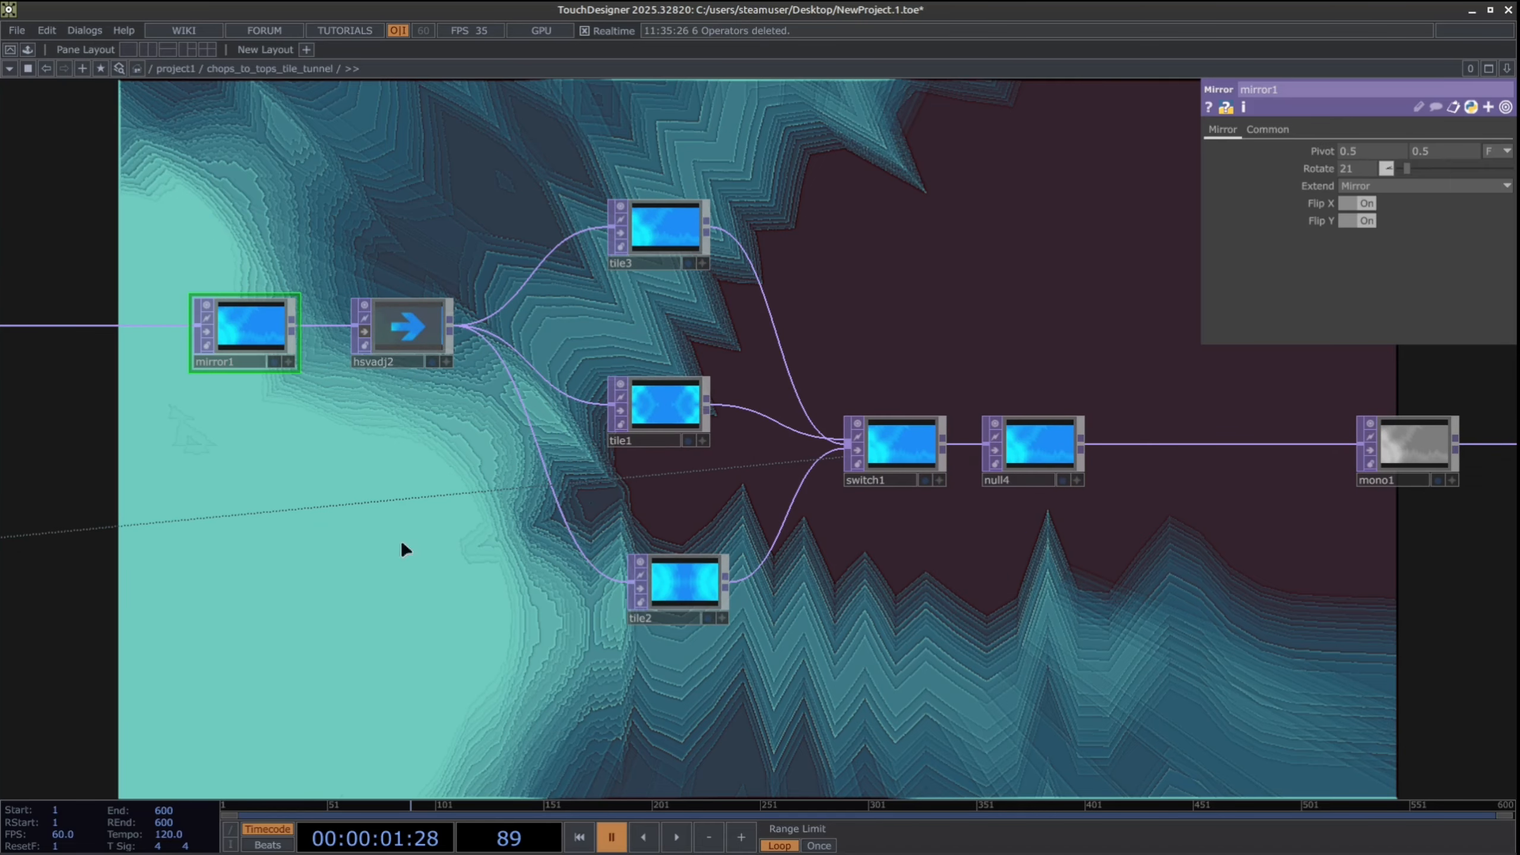
left_click_drag(401, 543, 1056, 583)
left_click_drag(869, 545, 626, 580)
scroll(747, 498, "up", 2)
left_click_drag(672, 447, 672, 500)
mouse_move(1409, 167)
left_mouse_down()
mouse_move(1484, 158)
mouse_move(1428, 159)
left_mouse_up()
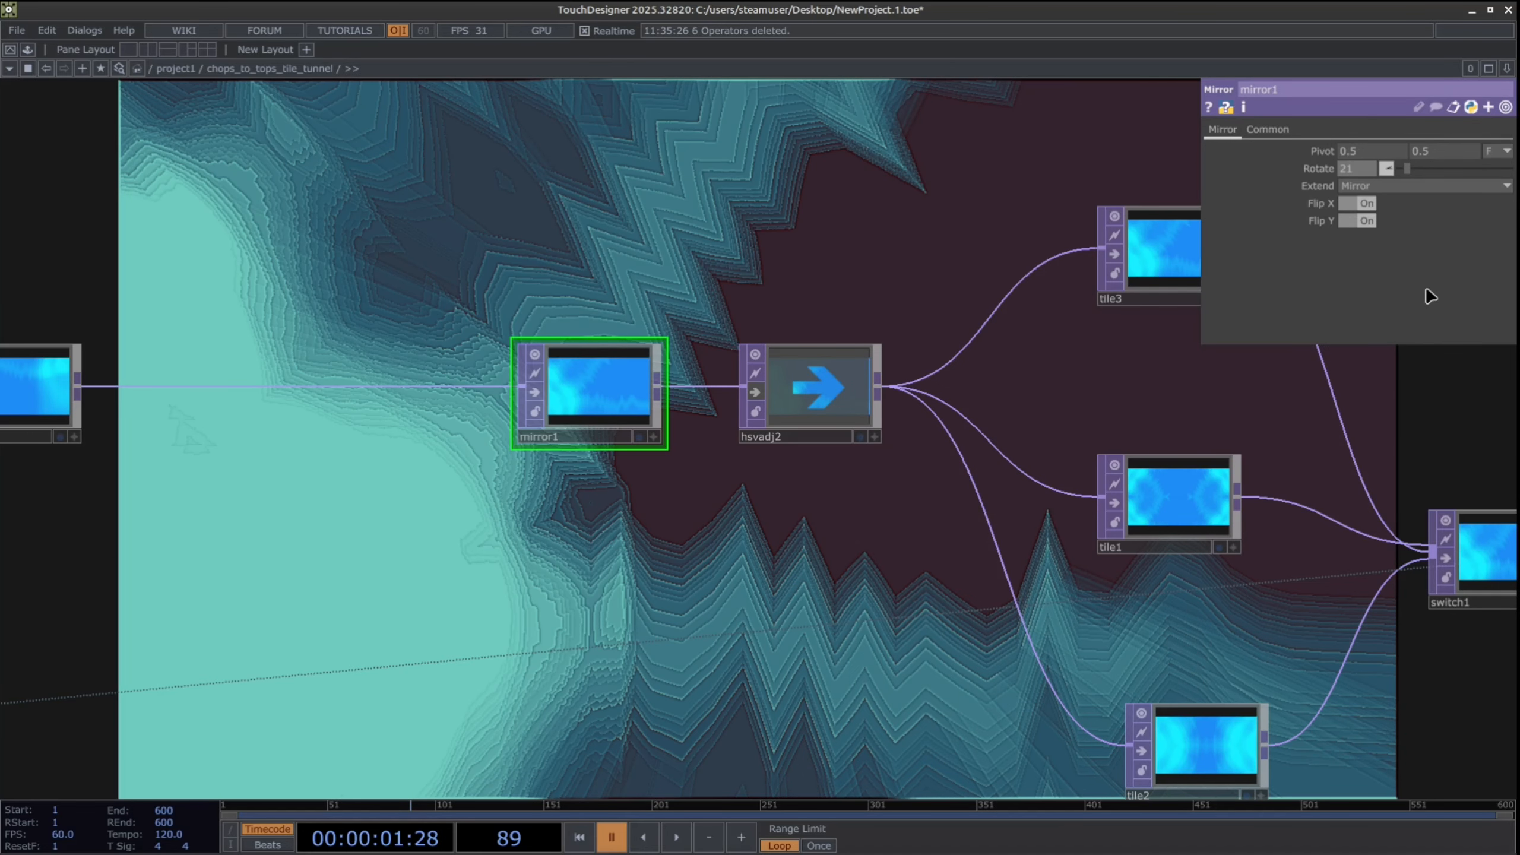
Compare the output with hsvadj2 active and bypassed, leaving it bypassed
left_click_drag(725, 612, 349, 571)
left_click_drag(414, 514, 313, 431)
left_click(279, 270)
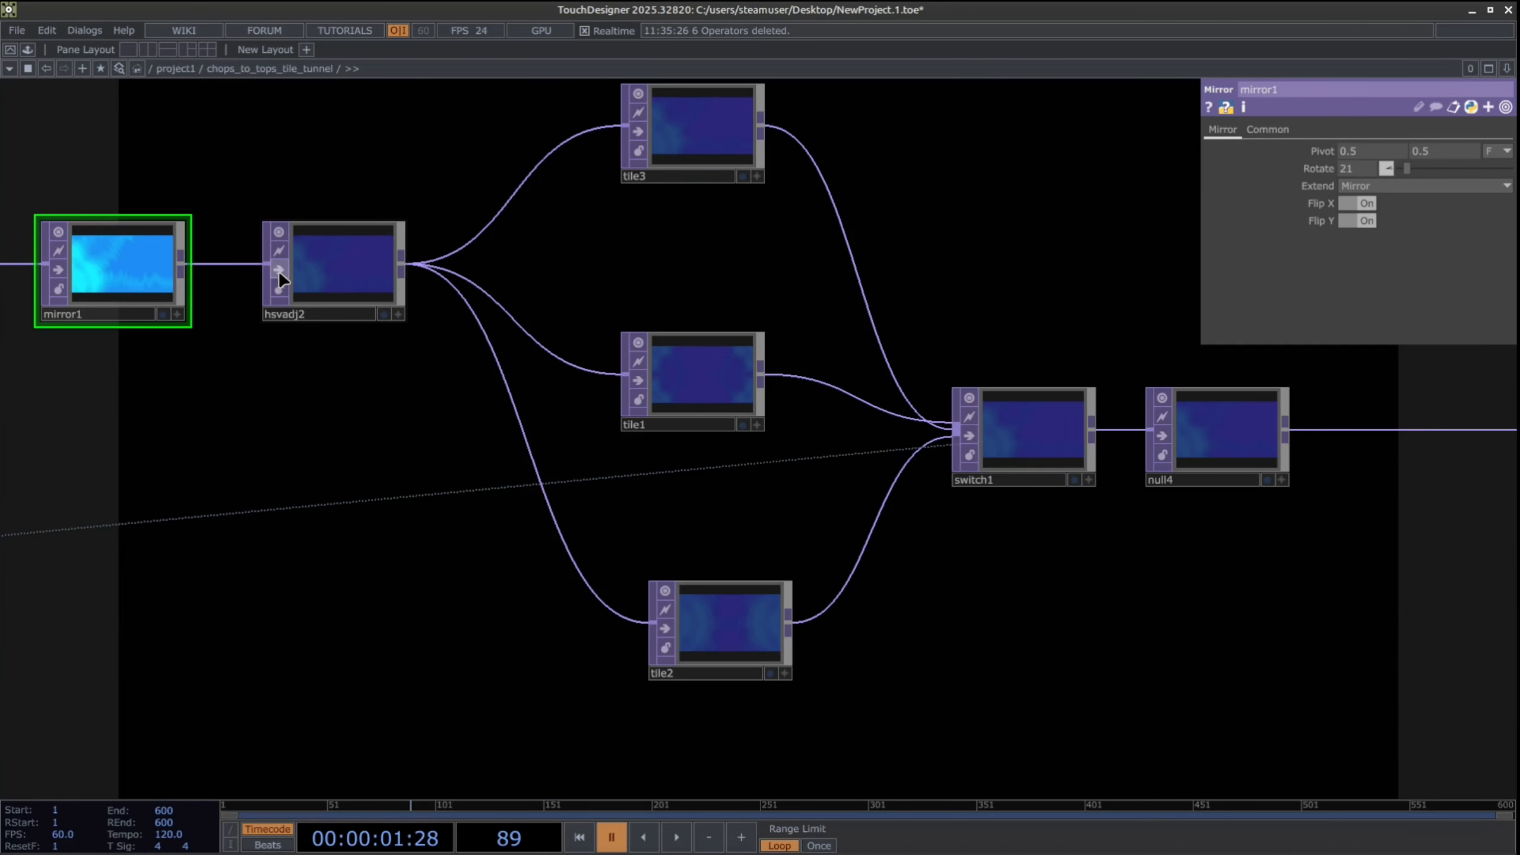
left_click(279, 270)
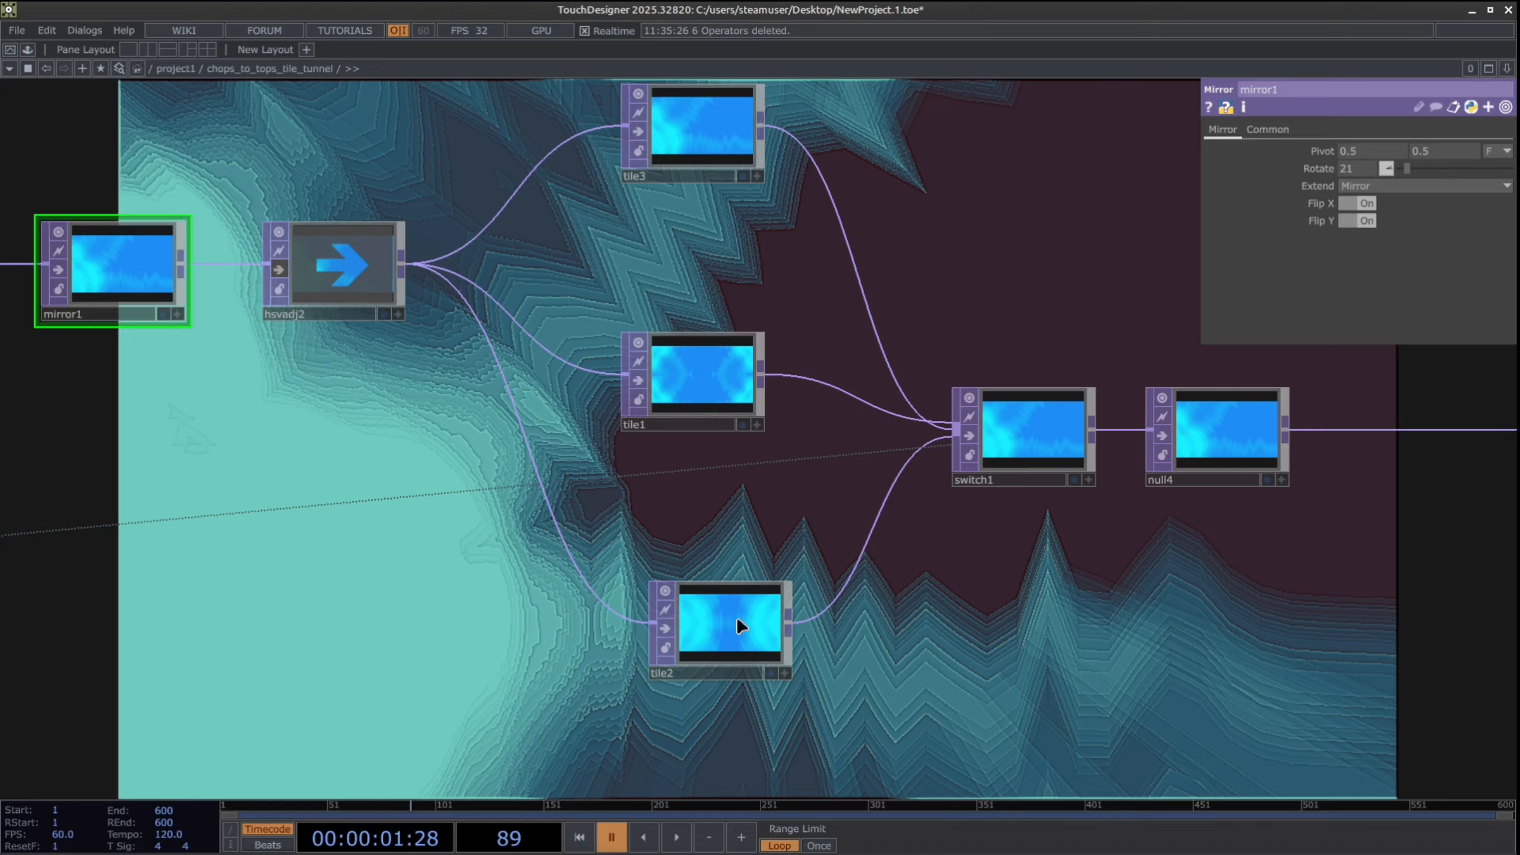
Move tile2 slightly so it lines up directly beneath tile1
left_click_drag(716, 622, 689, 594)
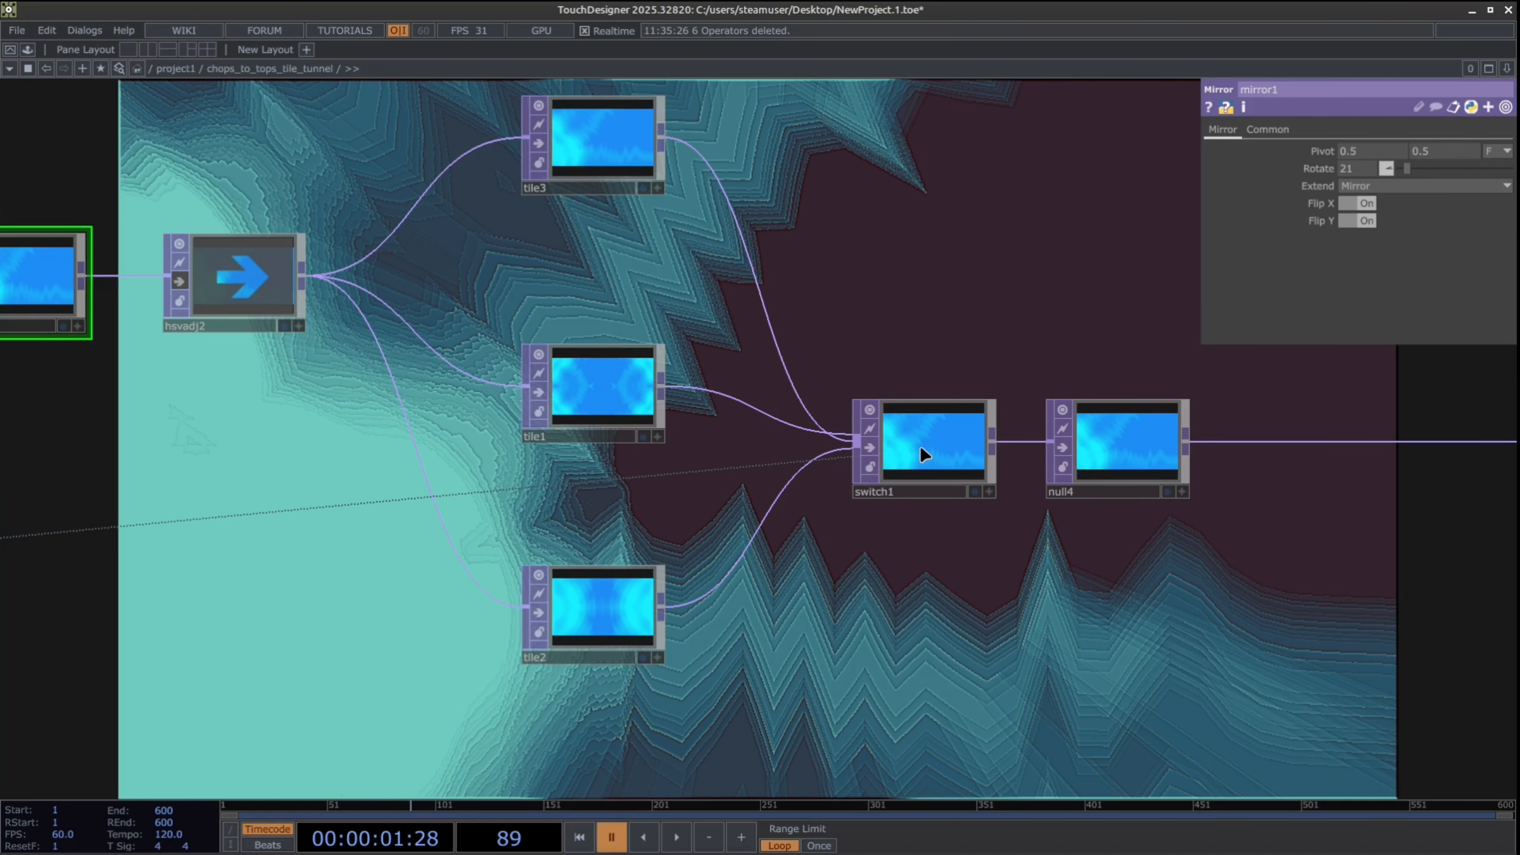
Trace the reference link feeding switch1 back along the network and display switch1's parameters
scroll(919, 444, "down", 3)
left_click_drag(162, 604, 693, 591)
scroll(693, 591, "down", 3)
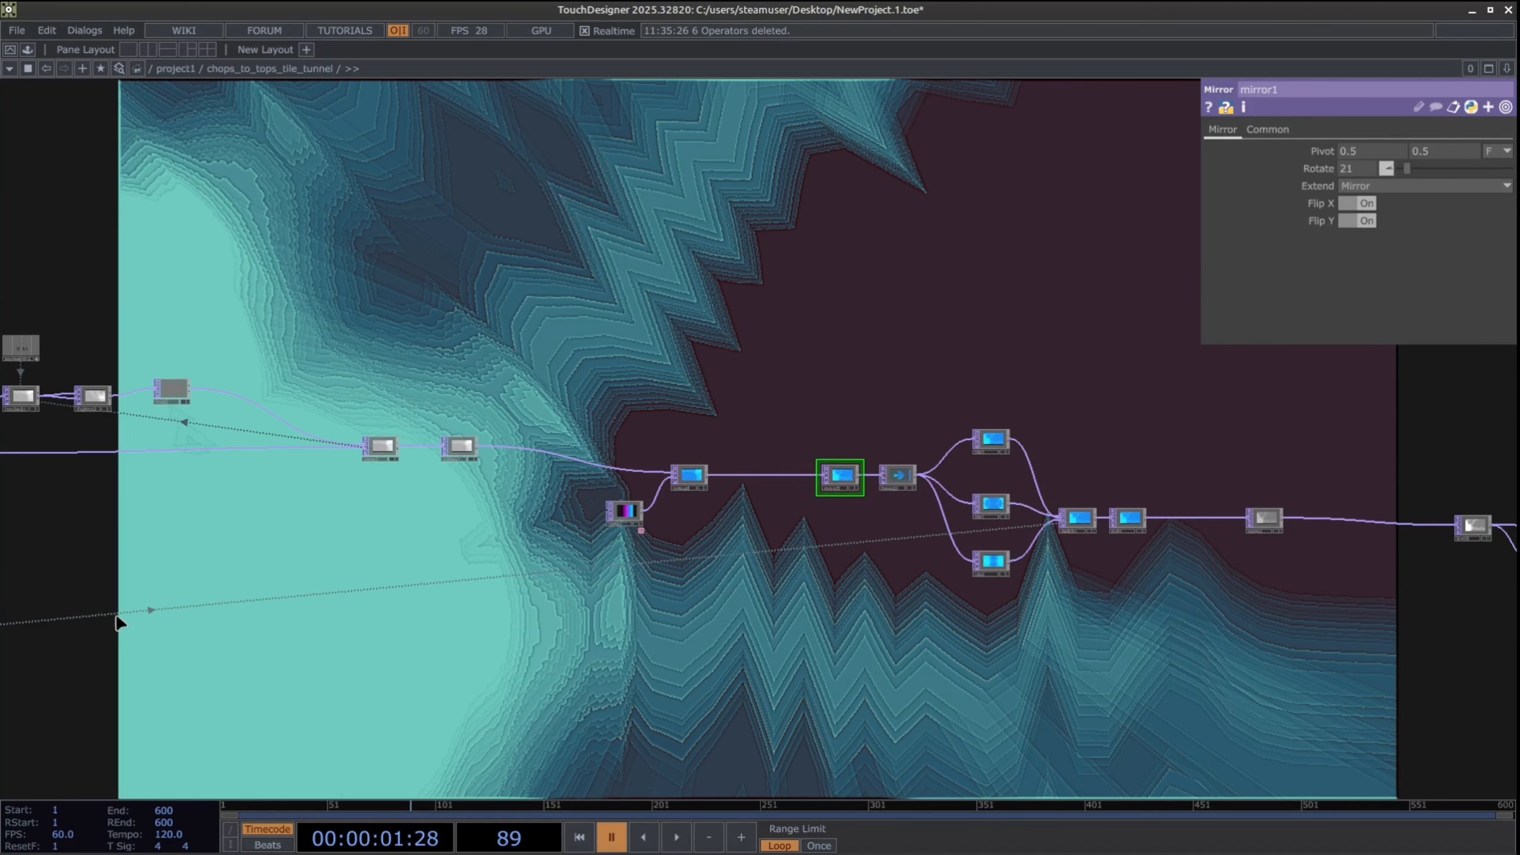
scroll(145, 669, "down", 2)
left_click_drag(145, 669, 654, 627)
left_click_drag(783, 688, 66, 702)
scroll(658, 527, "up", 5)
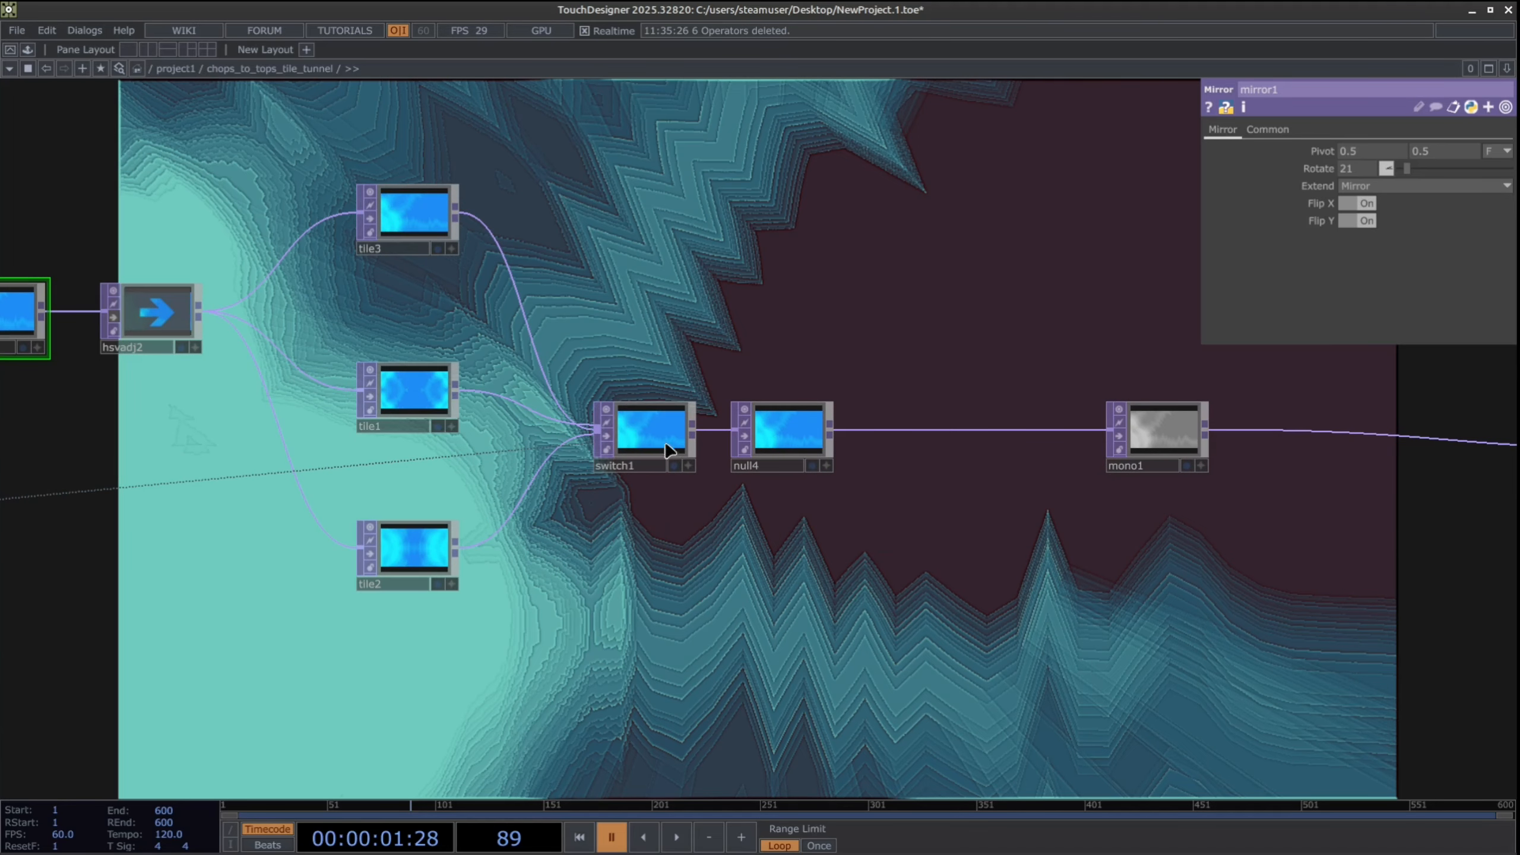
left_click(665, 443)
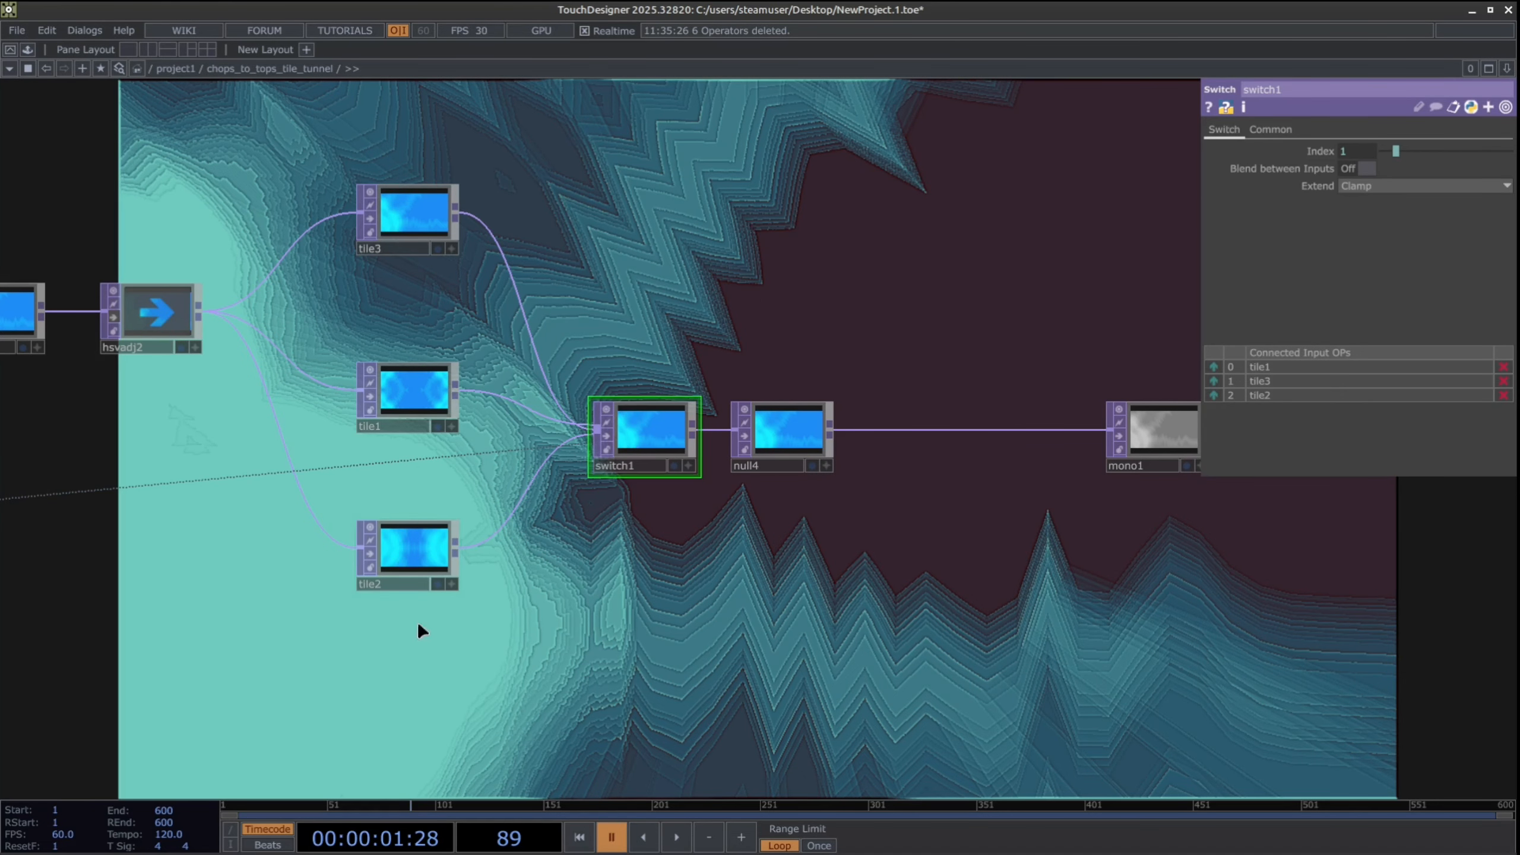
Switch Reflect X off and back on for tile2 to compare the tiling
scroll(419, 620, "up", 3)
scroll(437, 593, "up", 1)
left_click_drag(312, 276, 420, 304)
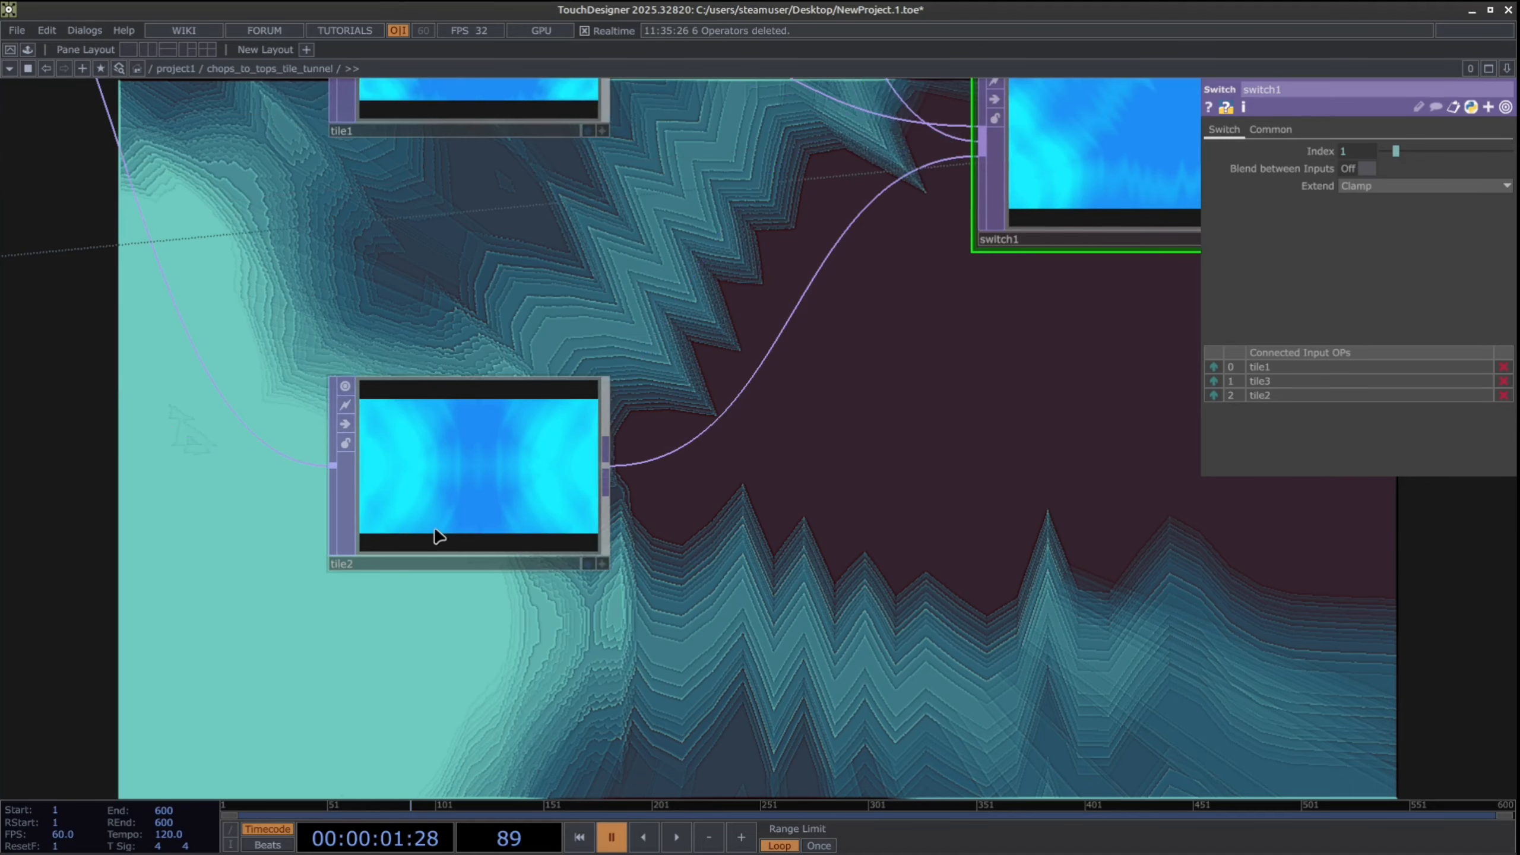
left_click(475, 474)
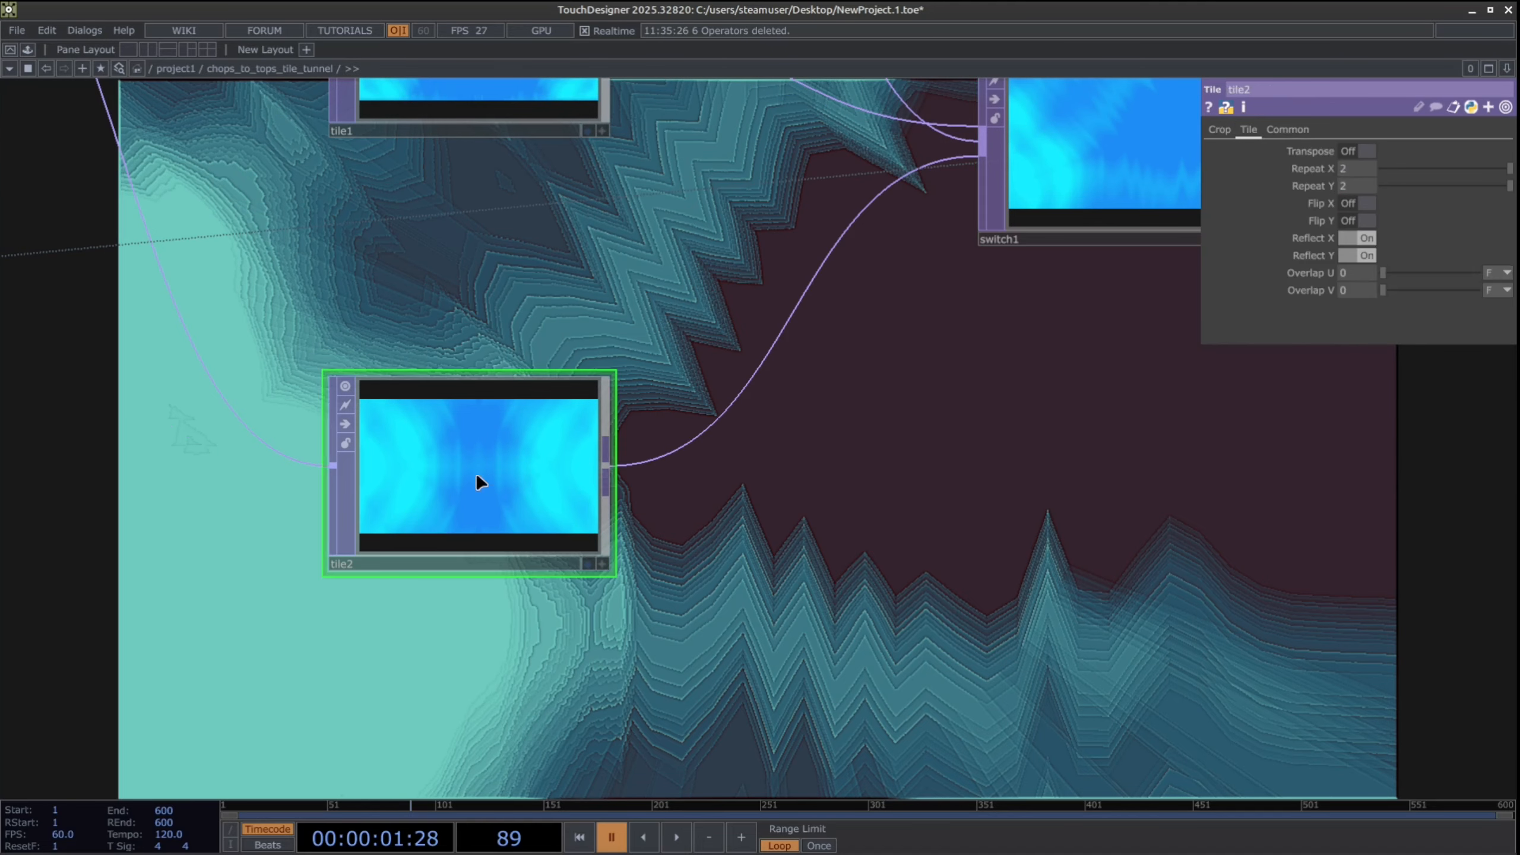
left_click(1347, 239)
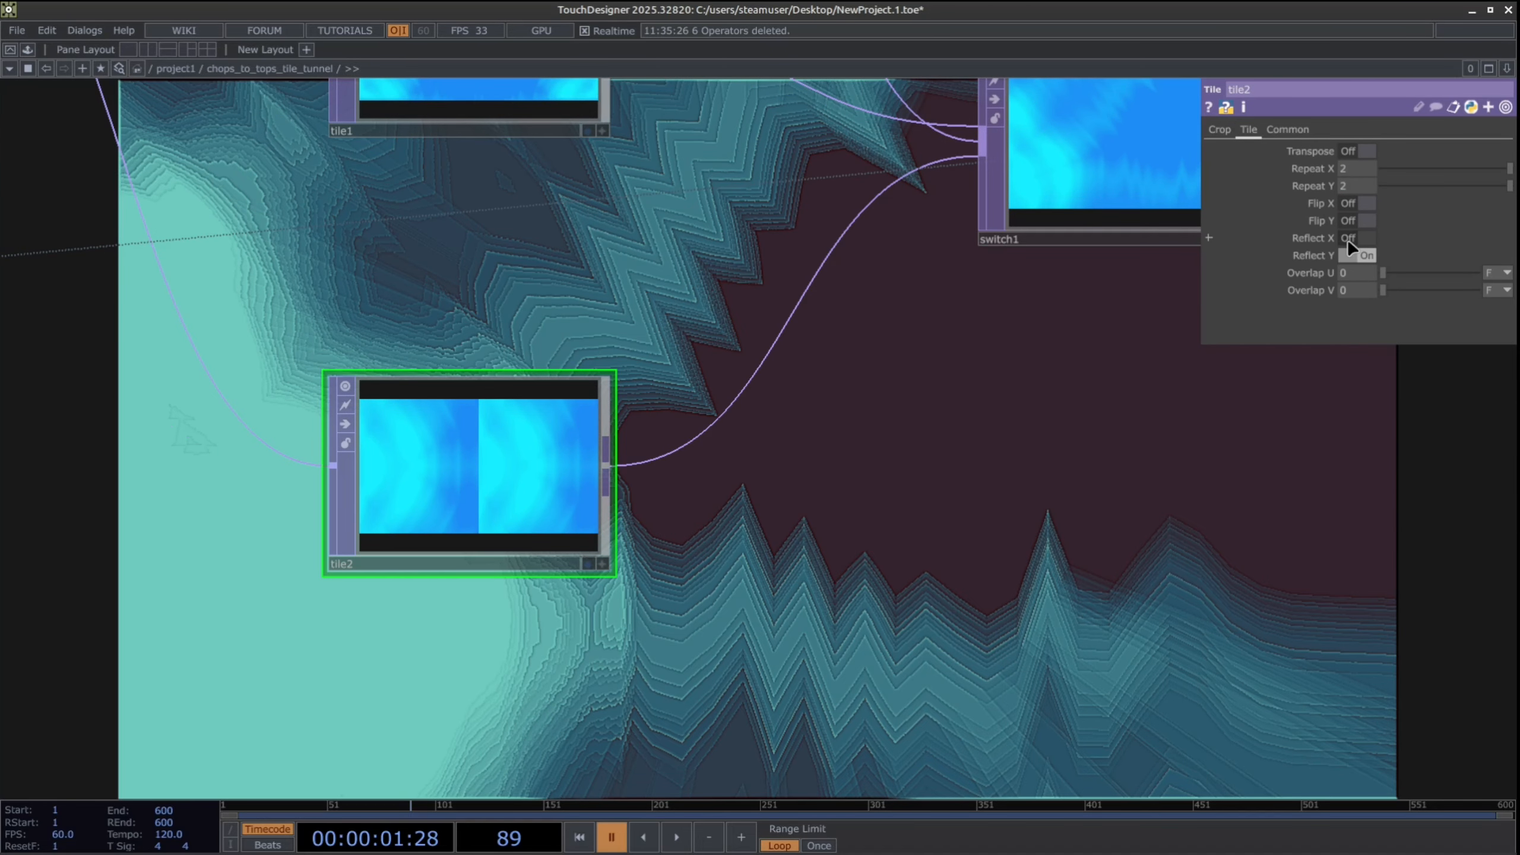
left_click(1347, 238)
Compare tile1 with Reflect X off and on, leaving the reflection enabled
left_click_drag(685, 474, 691, 664)
left_click_drag(691, 332, 724, 479)
left_click(598, 386)
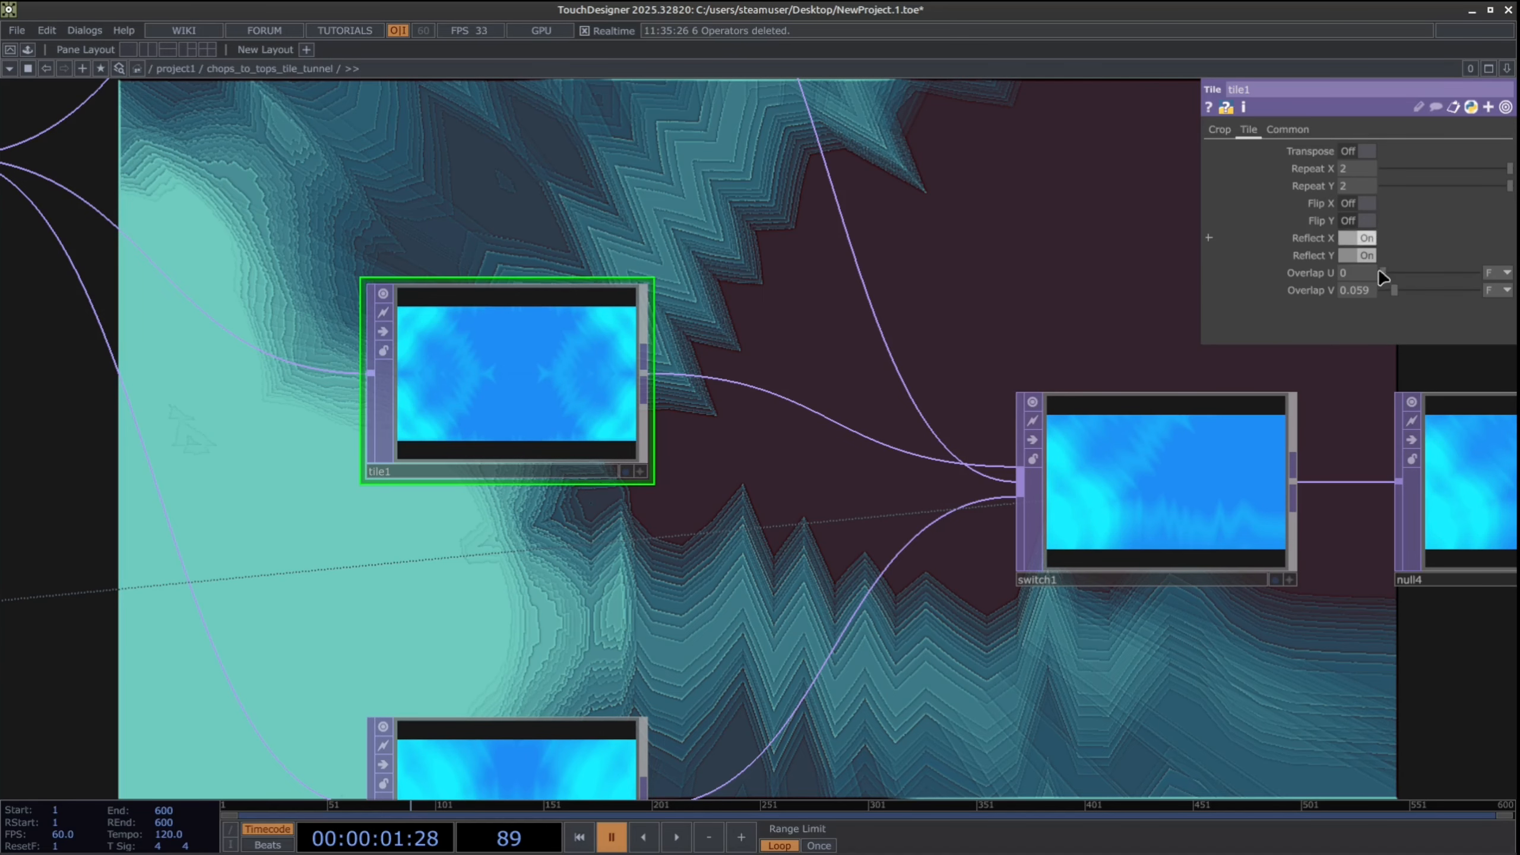
left_click(1346, 239)
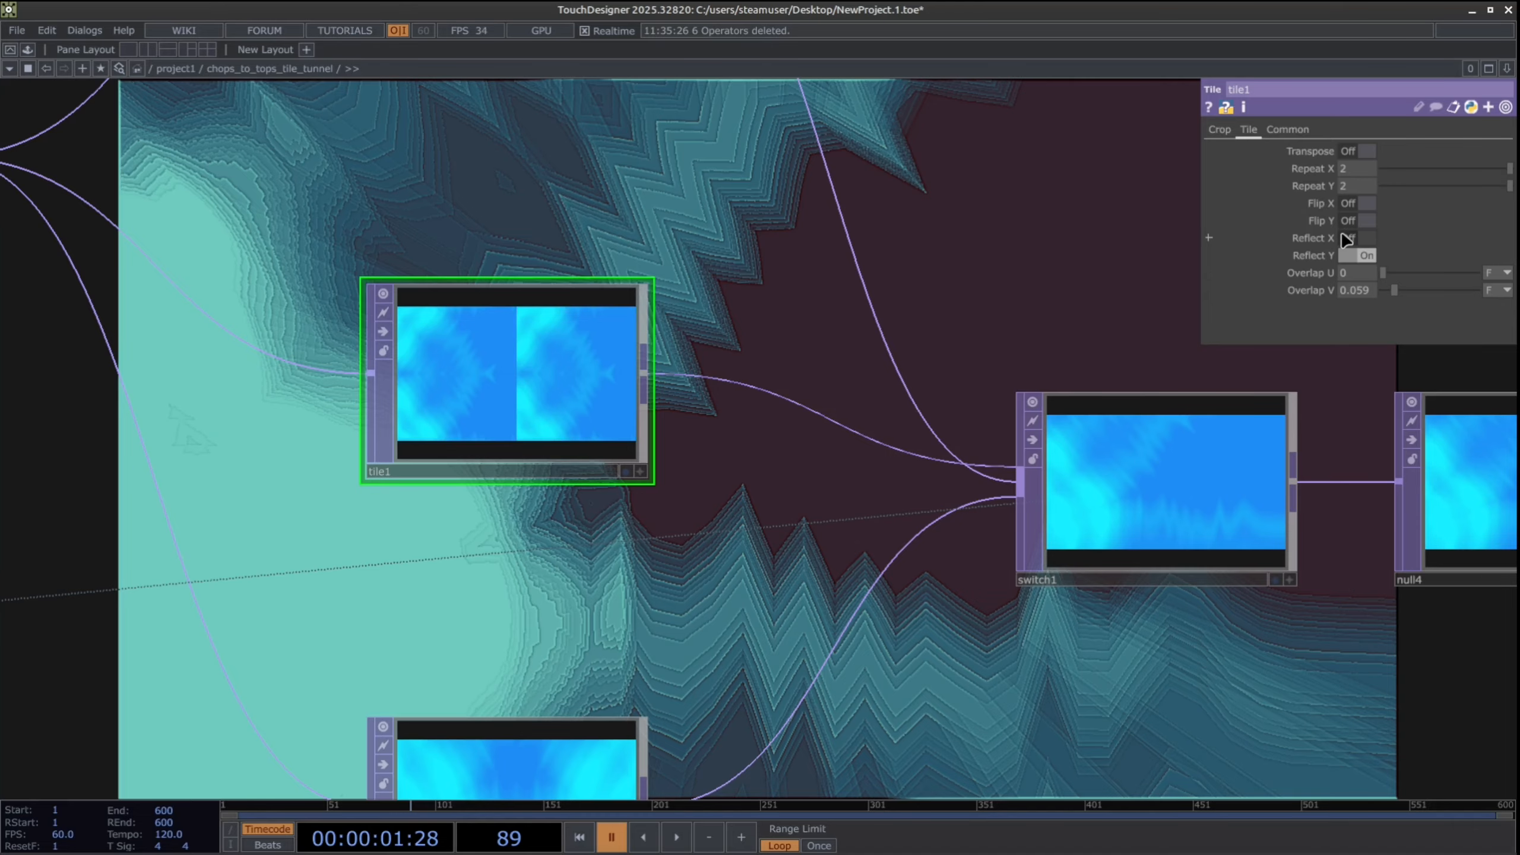
left_click(1344, 239)
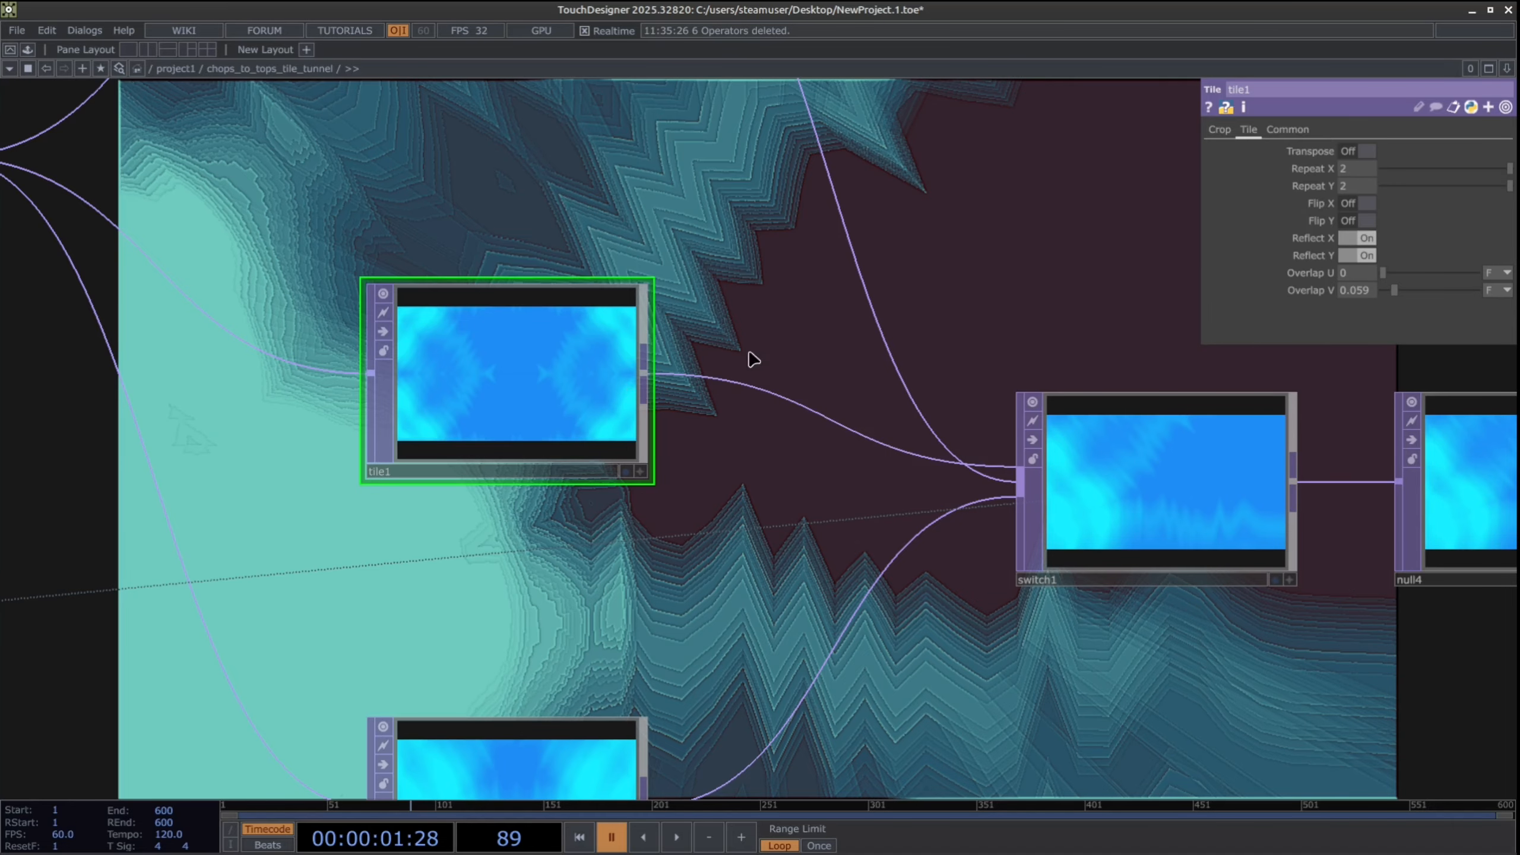
Test Flip Y and Reflect X on tile3, leaving both options off
scroll(692, 360, "down", 5)
scroll(592, 503, "up", 5)
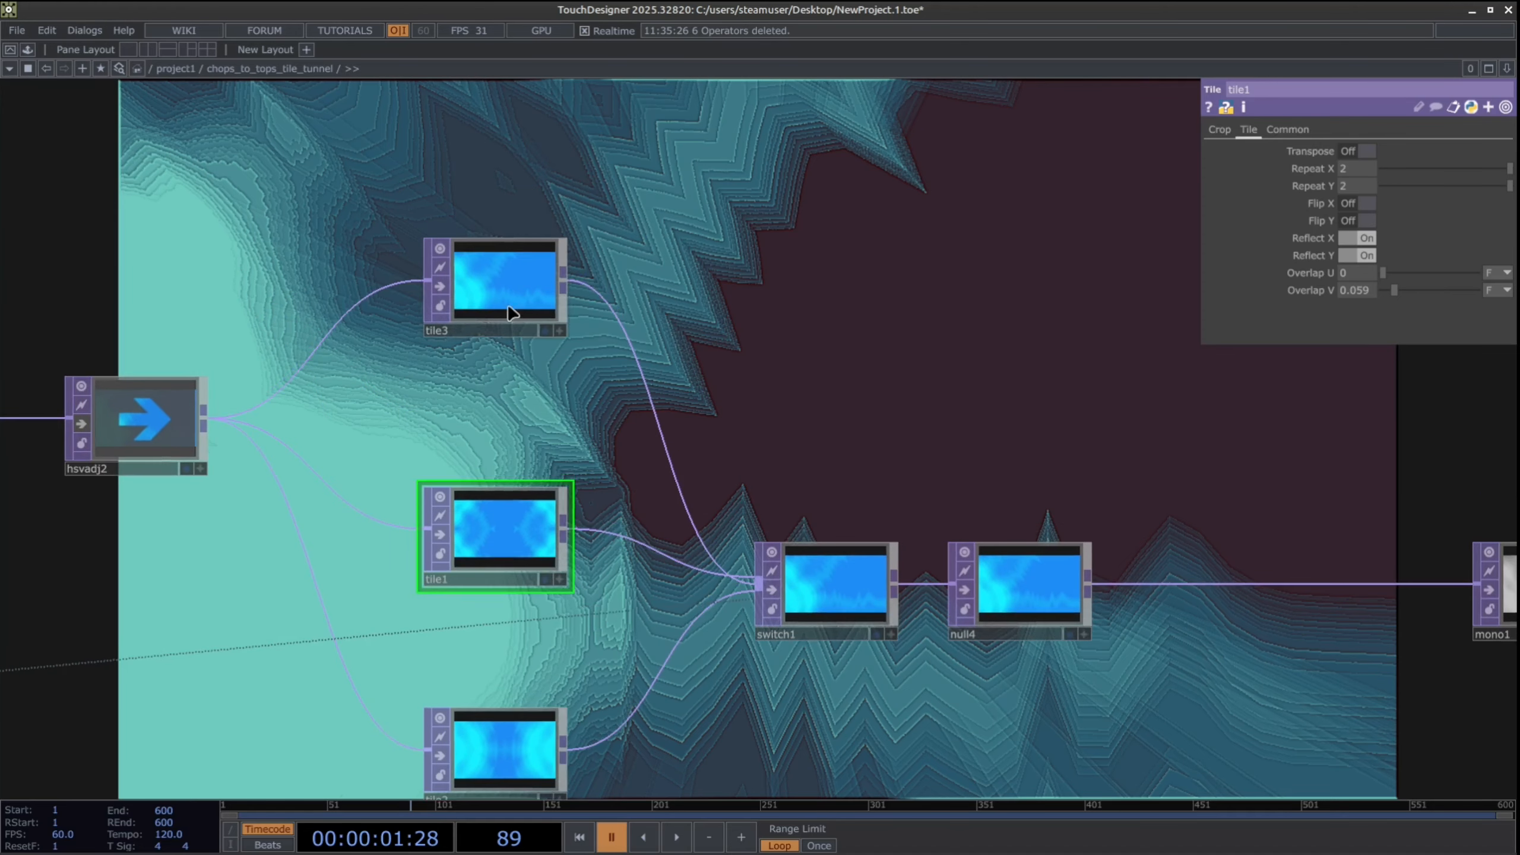
left_click(510, 311)
left_click(1347, 220)
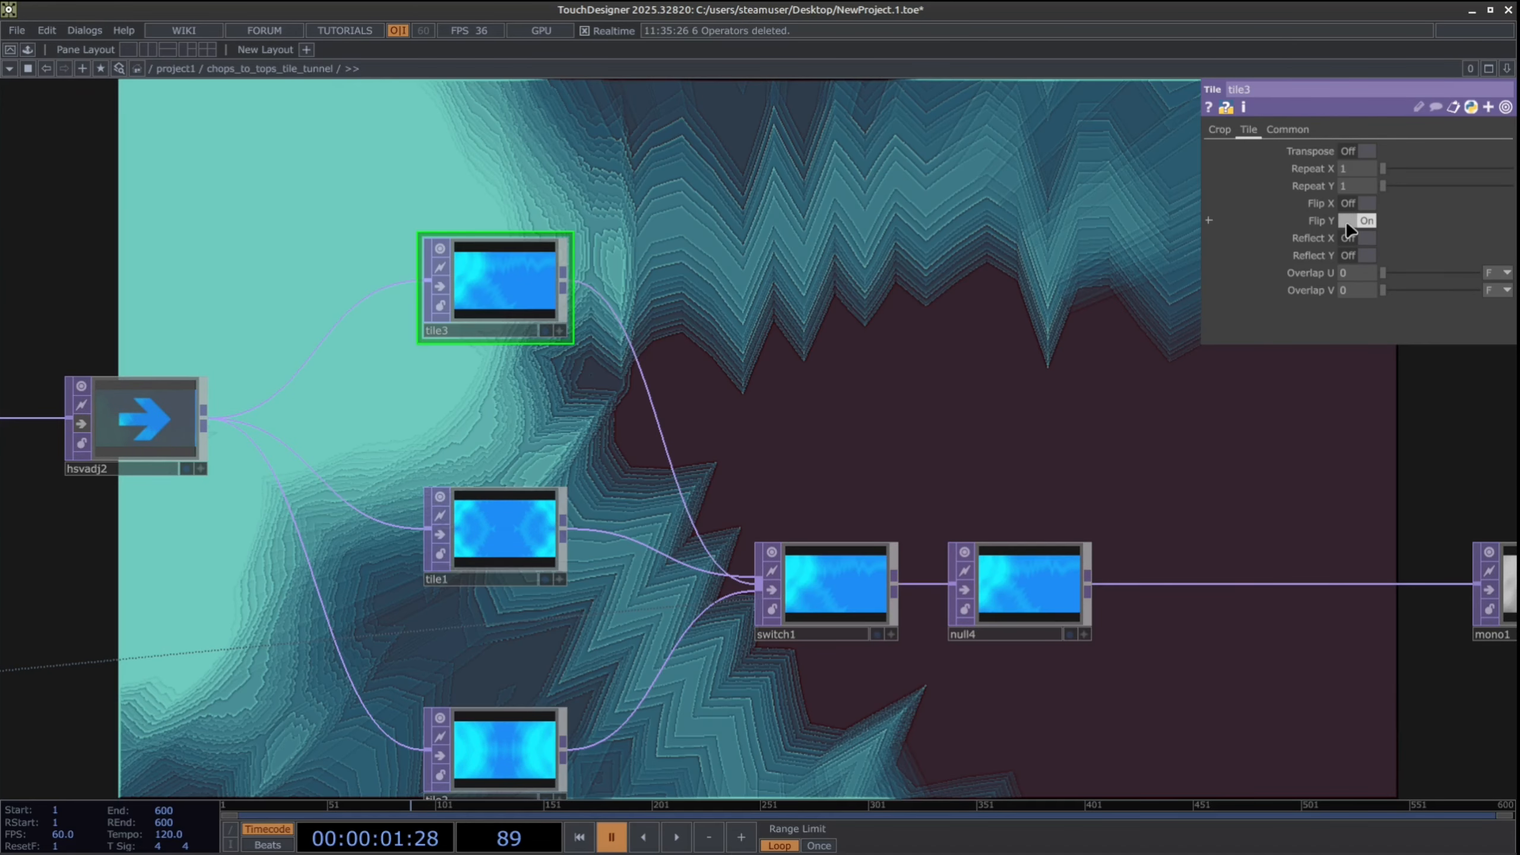
left_click(1349, 239)
left_click(1349, 227)
left_click(1349, 239)
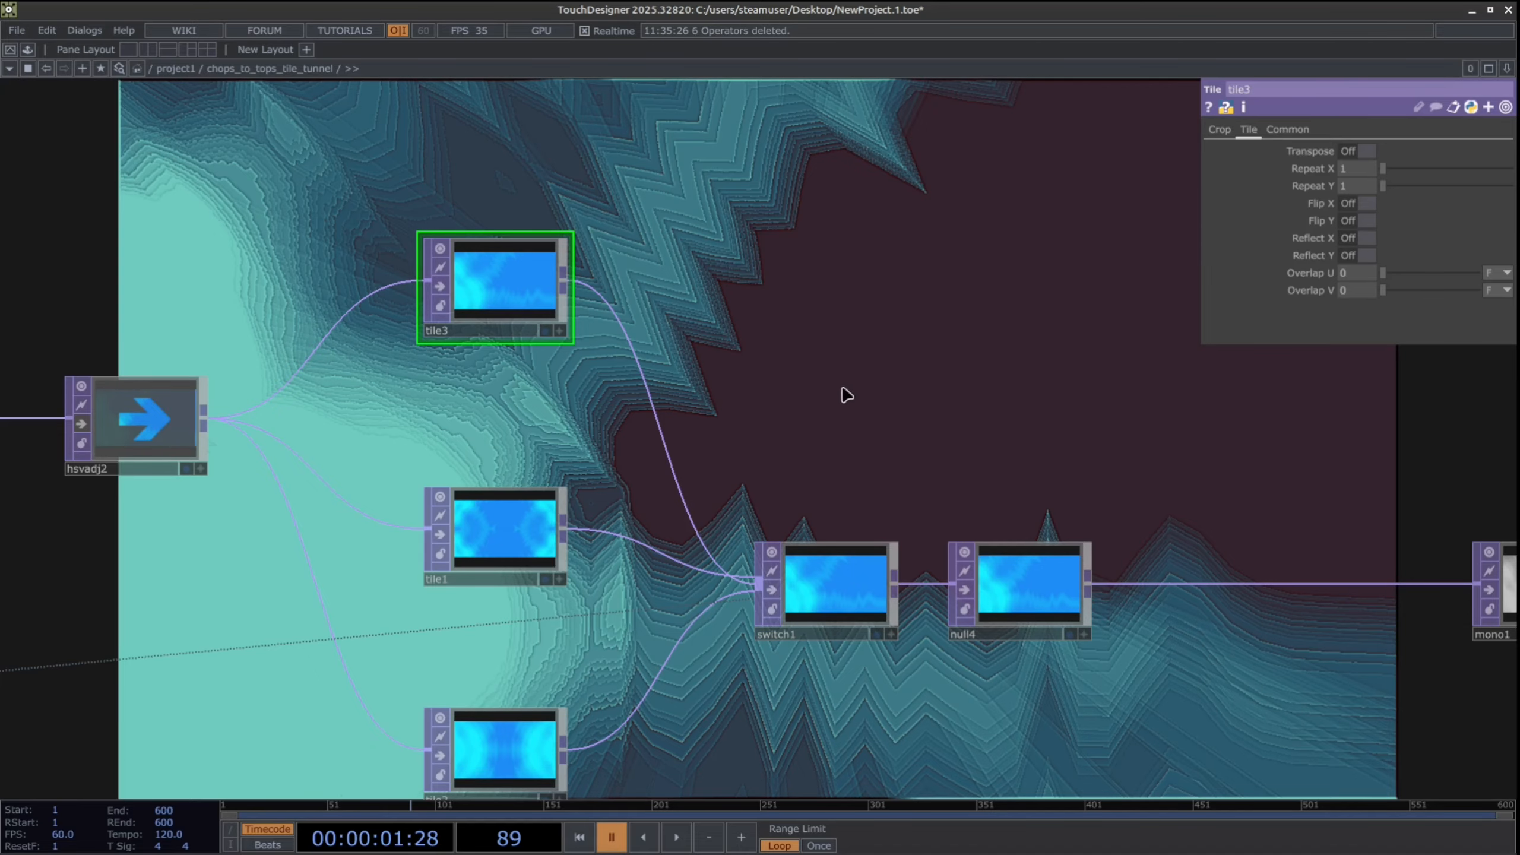
Show switch1's output in the network background alongside null3
scroll(751, 397, "up", 5)
left_click_drag(859, 570, 643, 377)
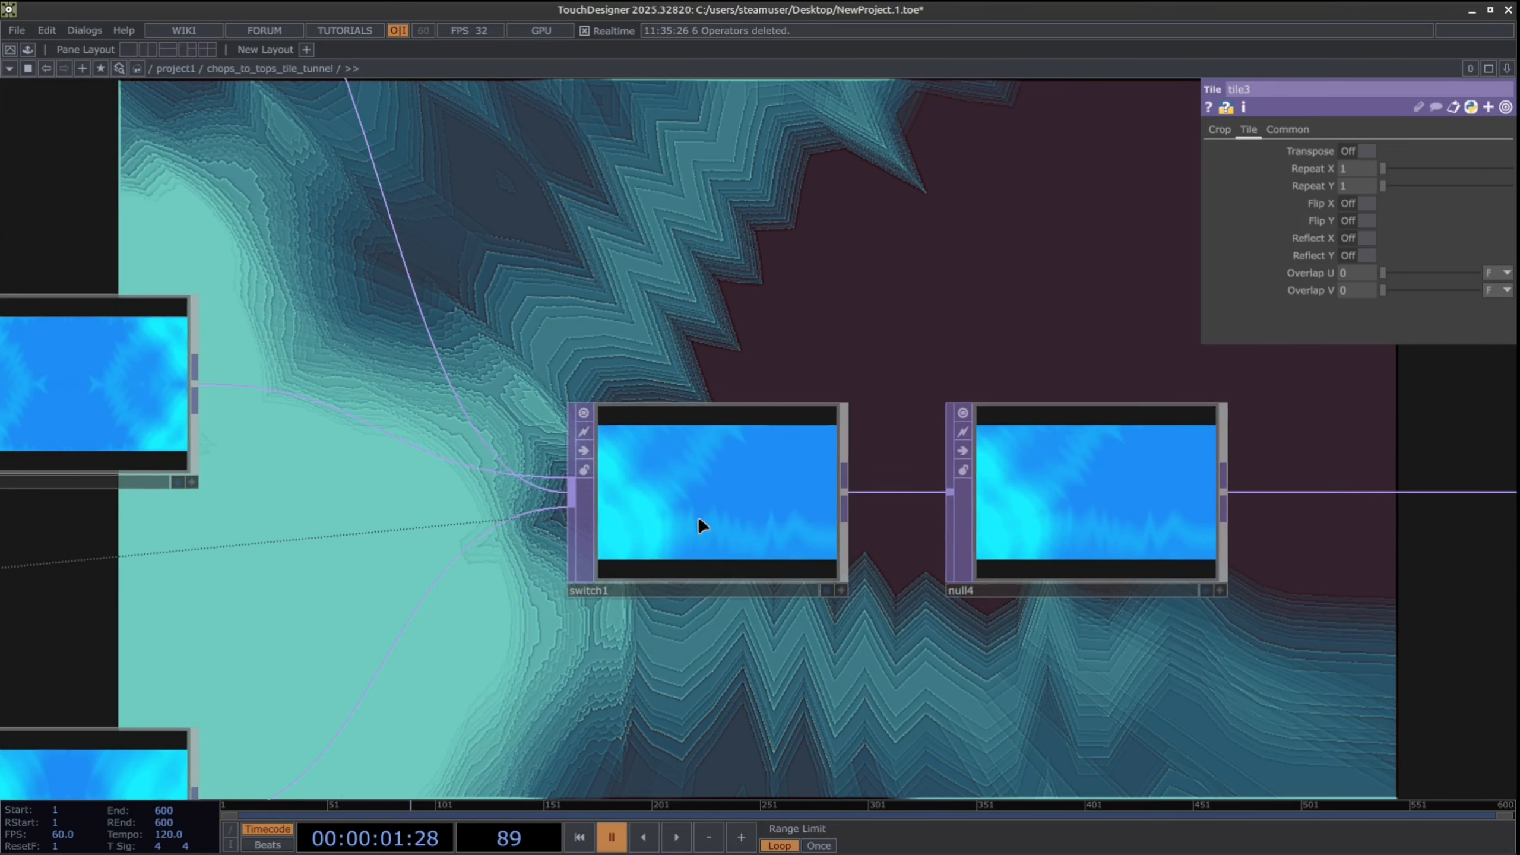
left_click(828, 590)
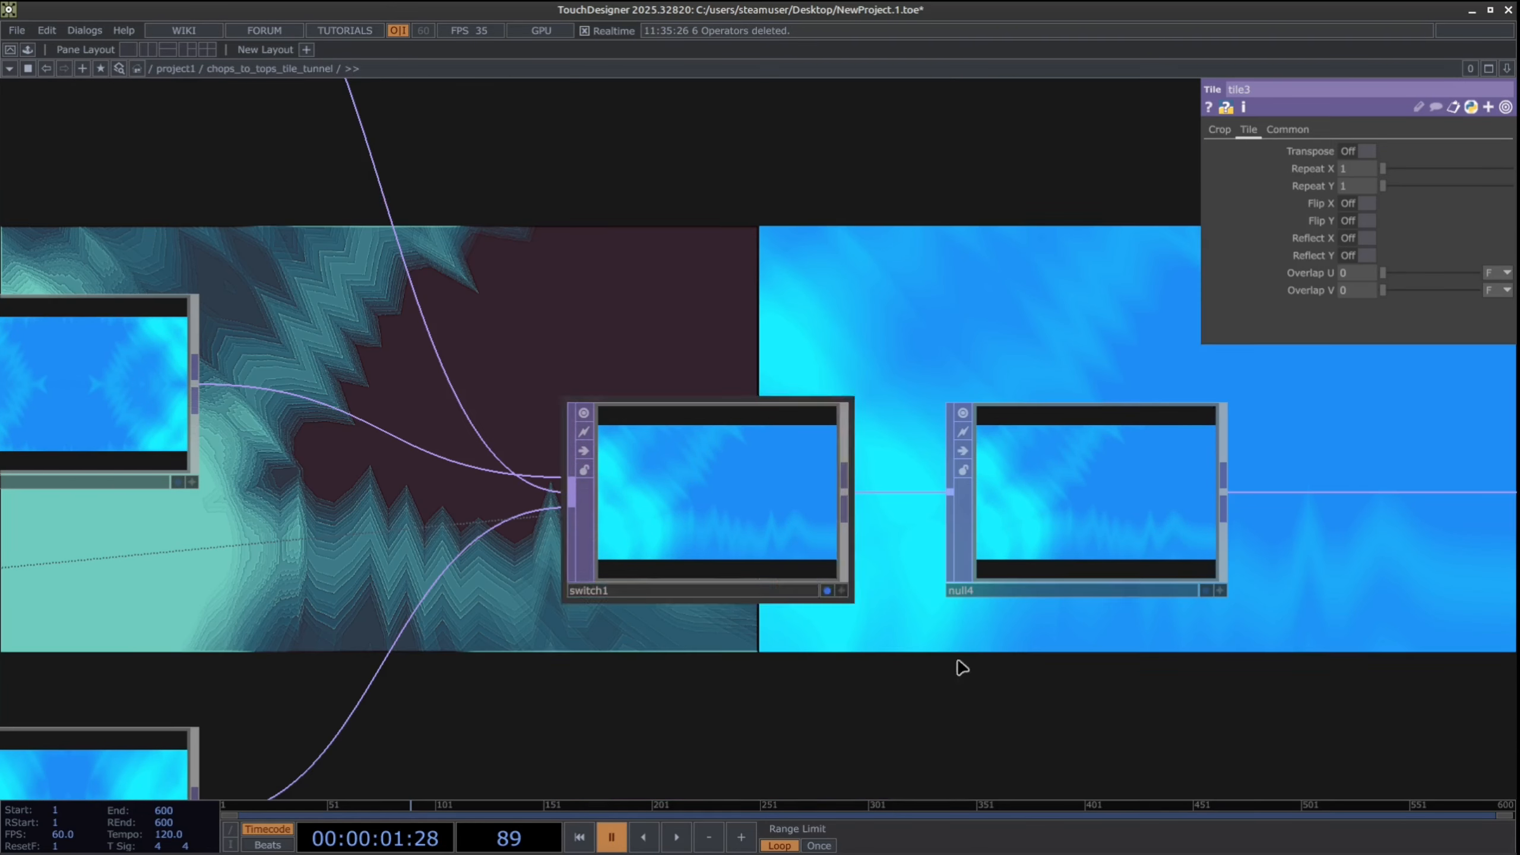
Play the timeline for a few seconds, pause it, and compare the outputs of tile1, tile2 and tile3 with switch1
left_click(677, 838)
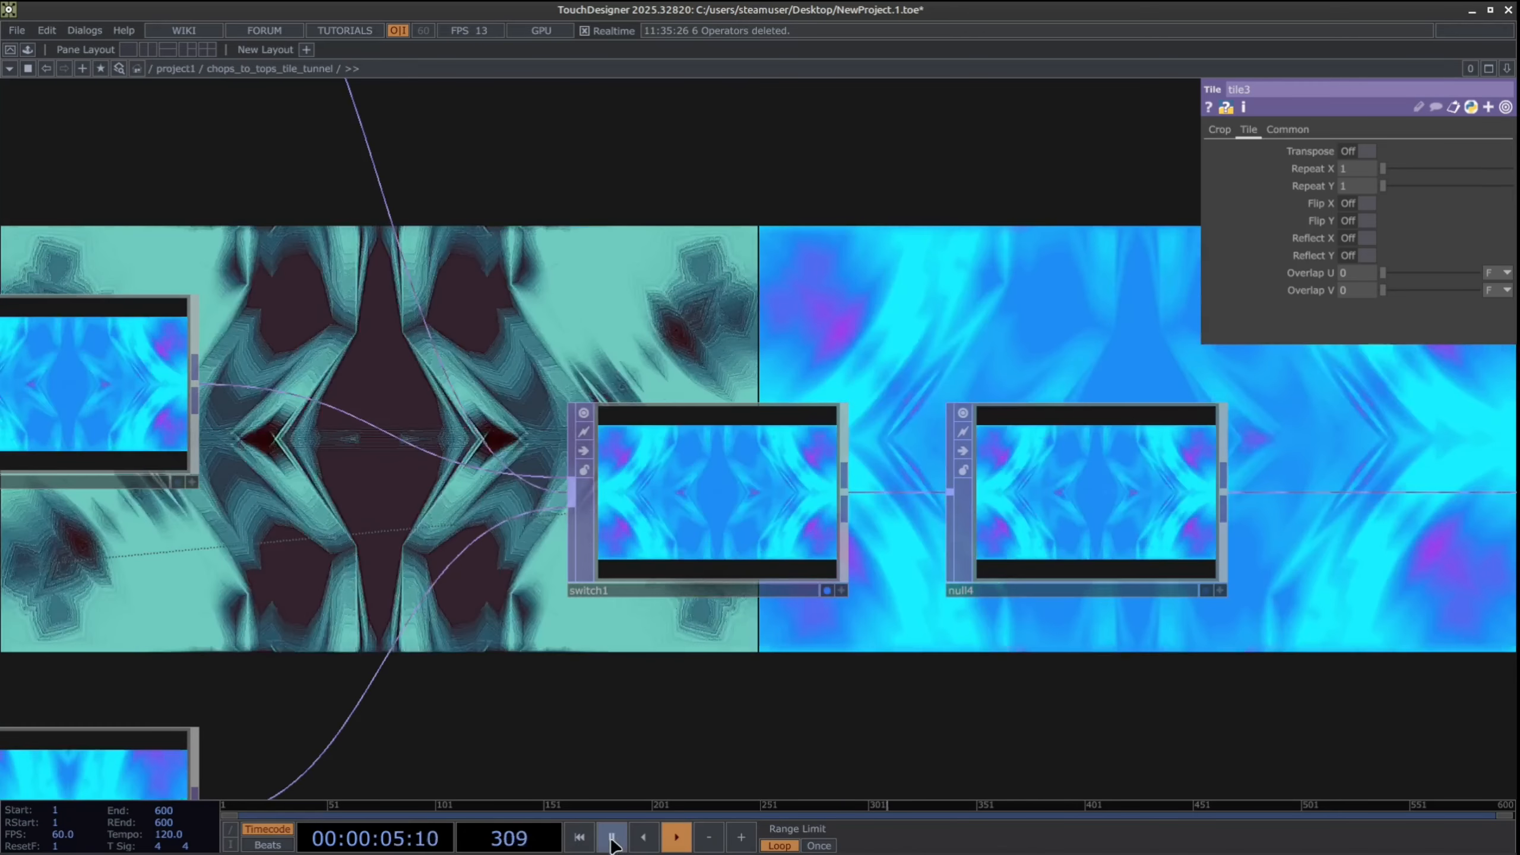
left_click_drag(773, 631, 1013, 576)
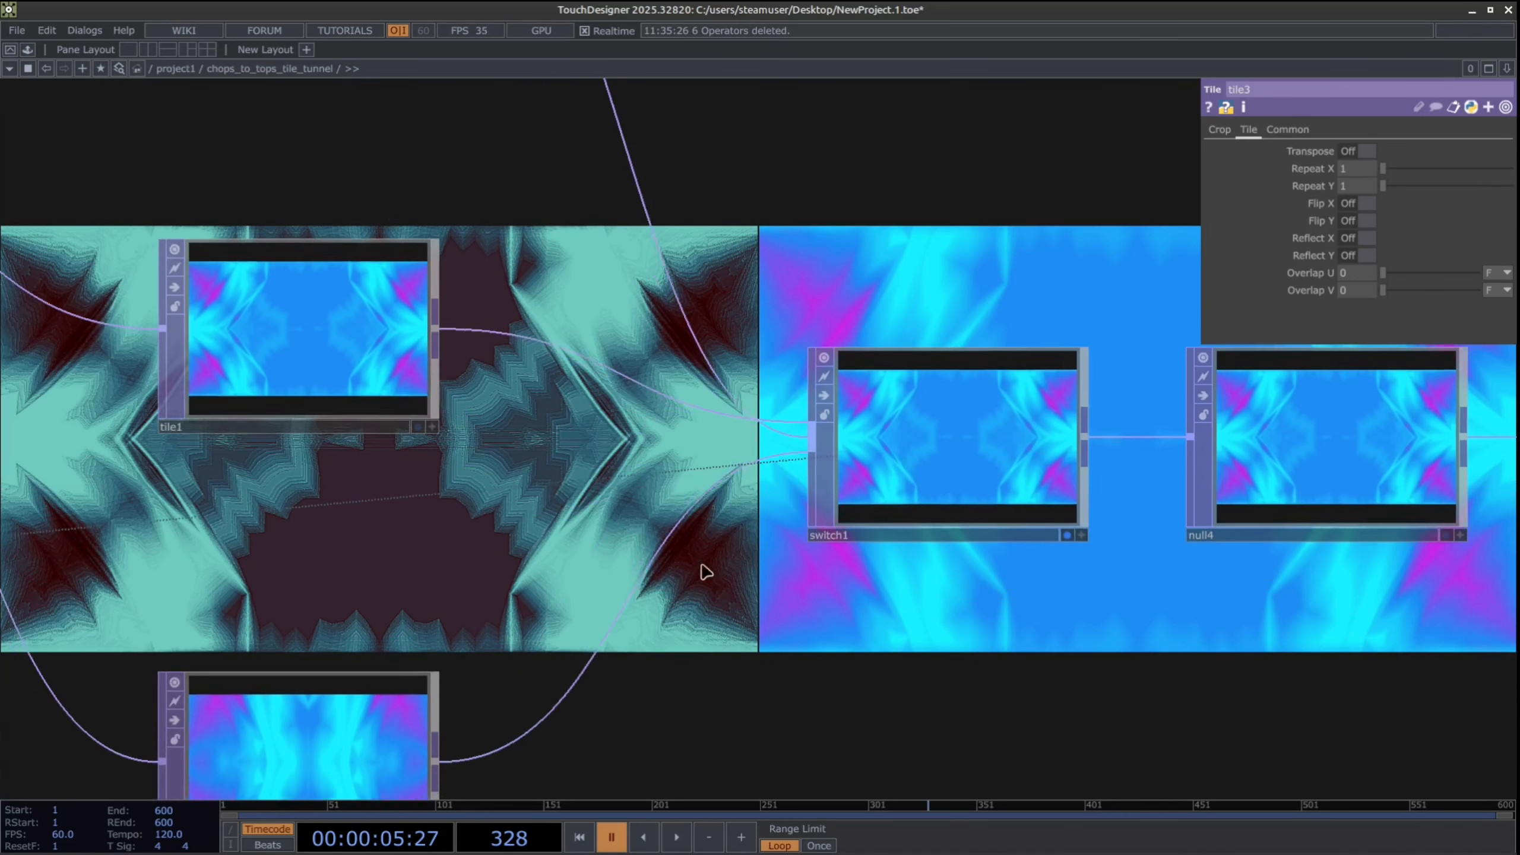
left_click_drag(447, 479, 475, 363)
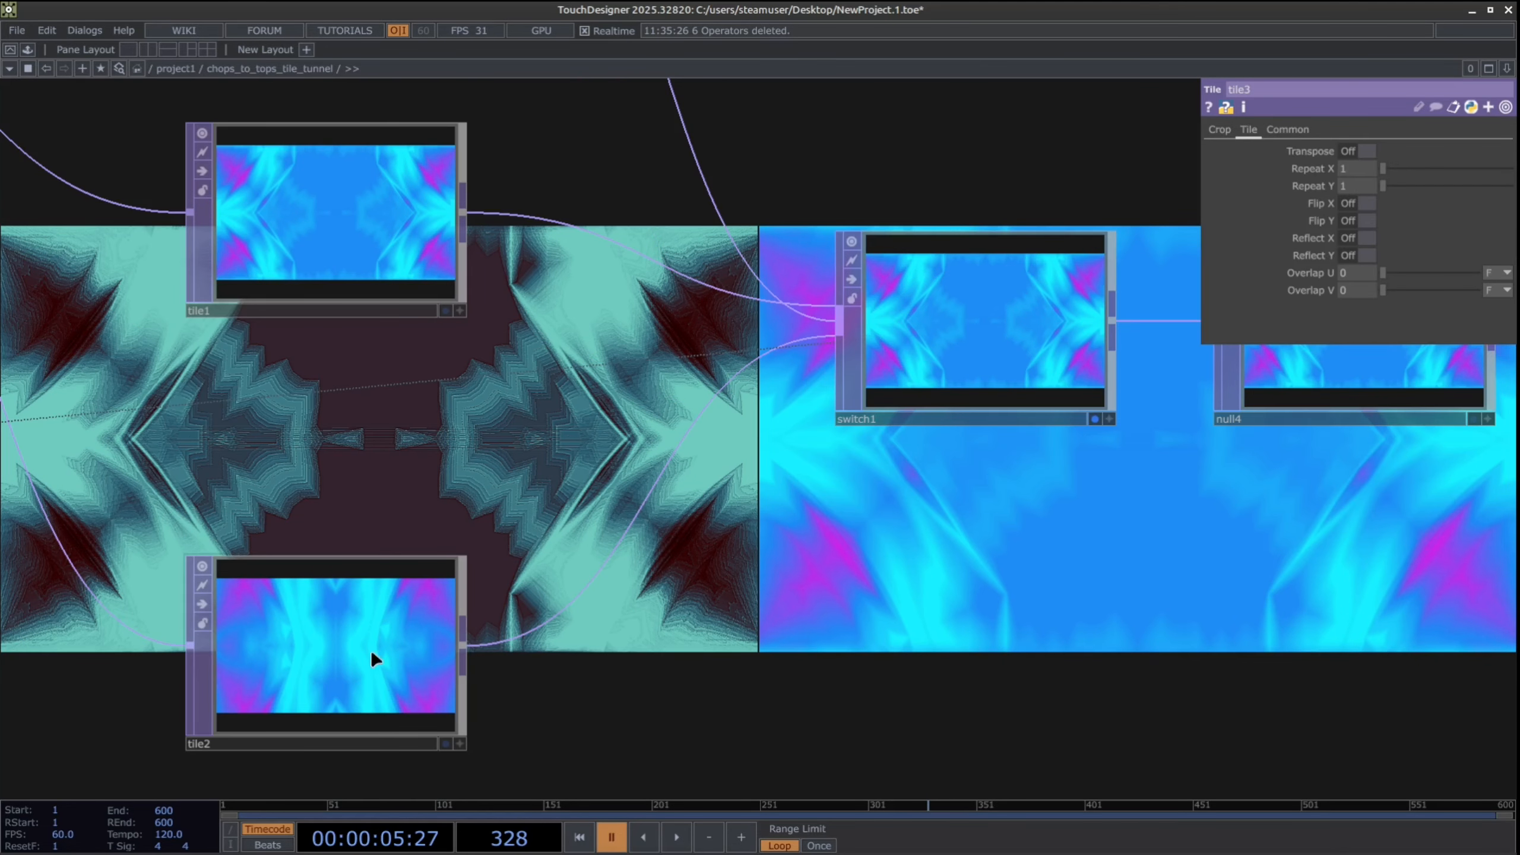
left_click_drag(414, 429, 460, 652)
left_click_drag(445, 180, 380, 382)
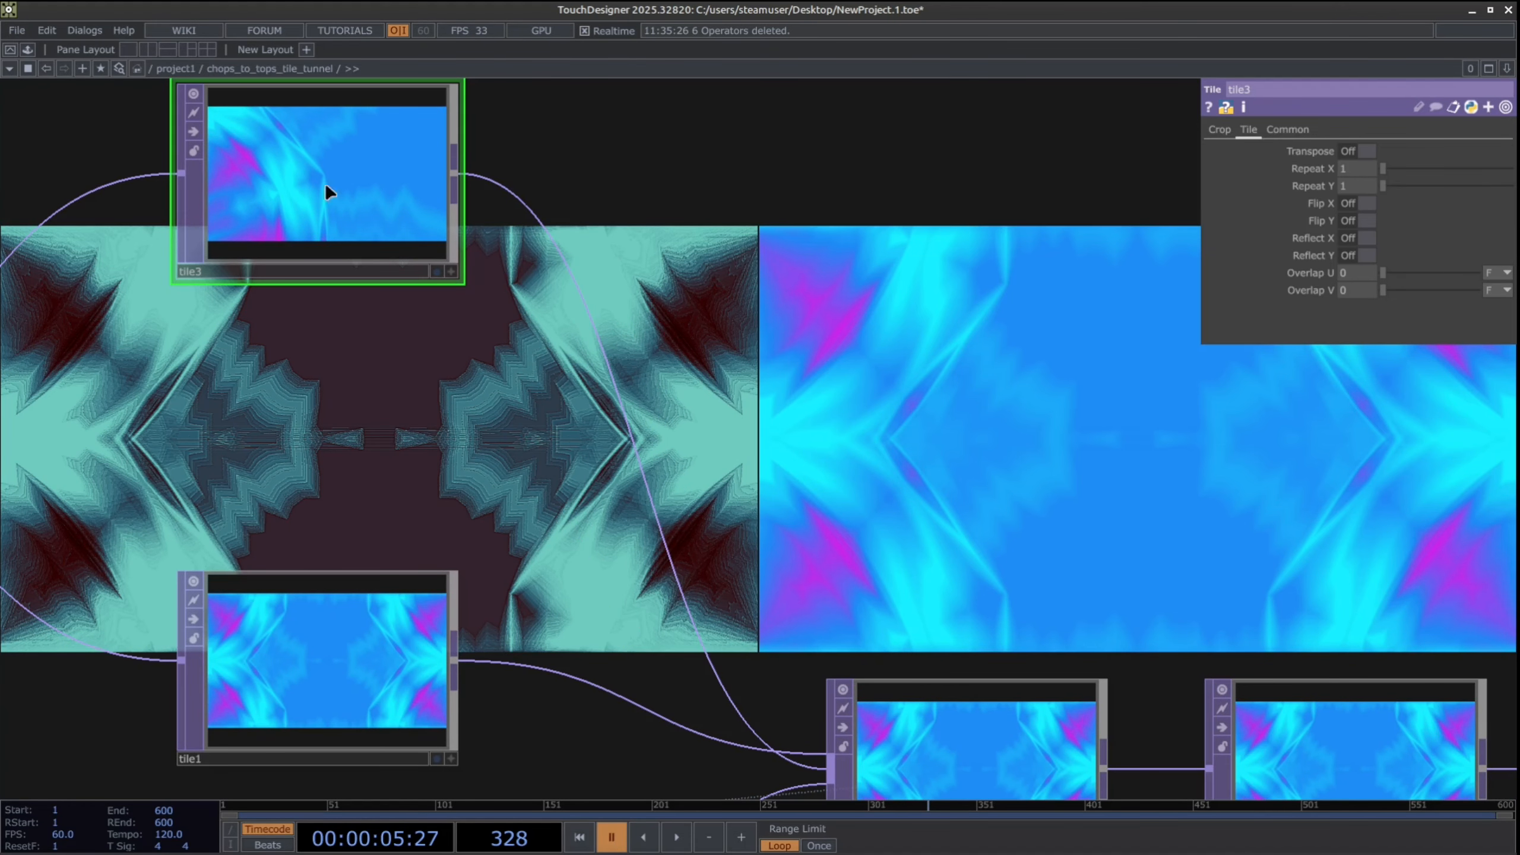
left_click_drag(894, 424, 534, 360)
scroll(716, 392, "down", 5)
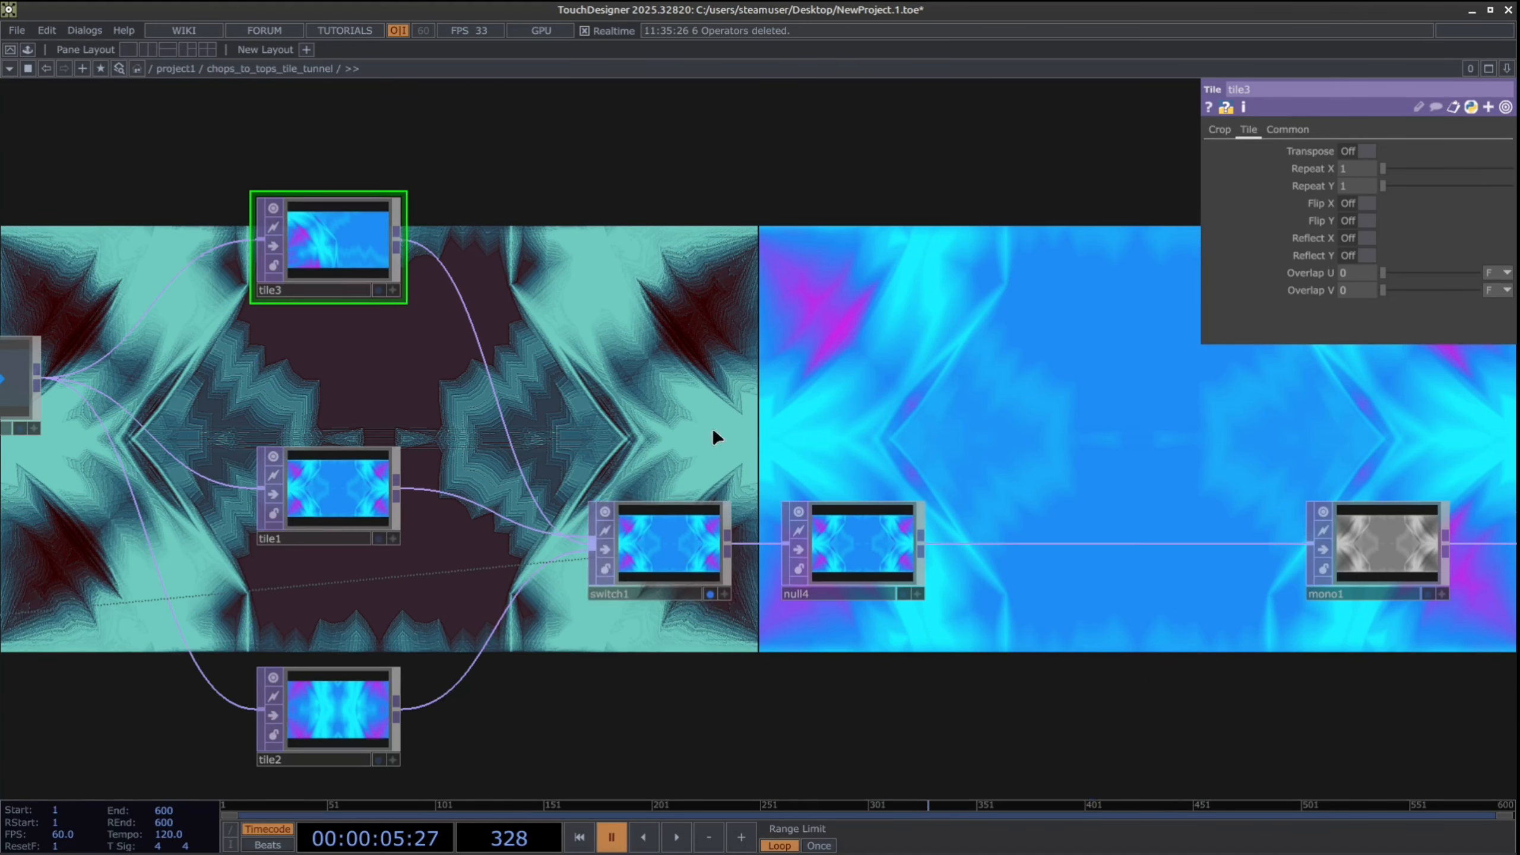
Hide switch1's output from the network background so only null3 is displayed
left_click_drag(711, 667, 696, 619)
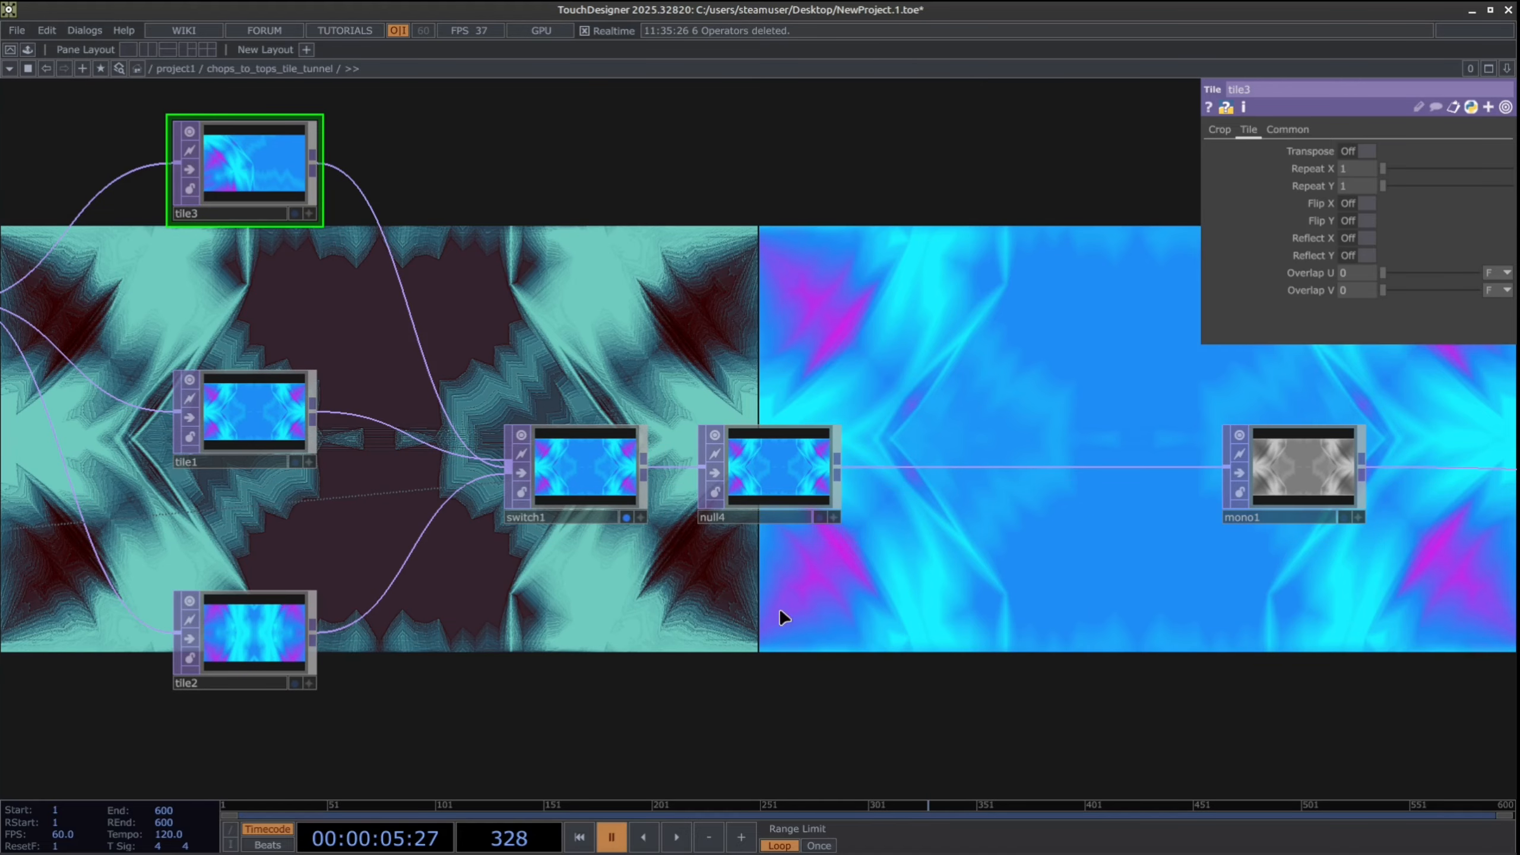
left_click_drag(951, 611, 668, 599)
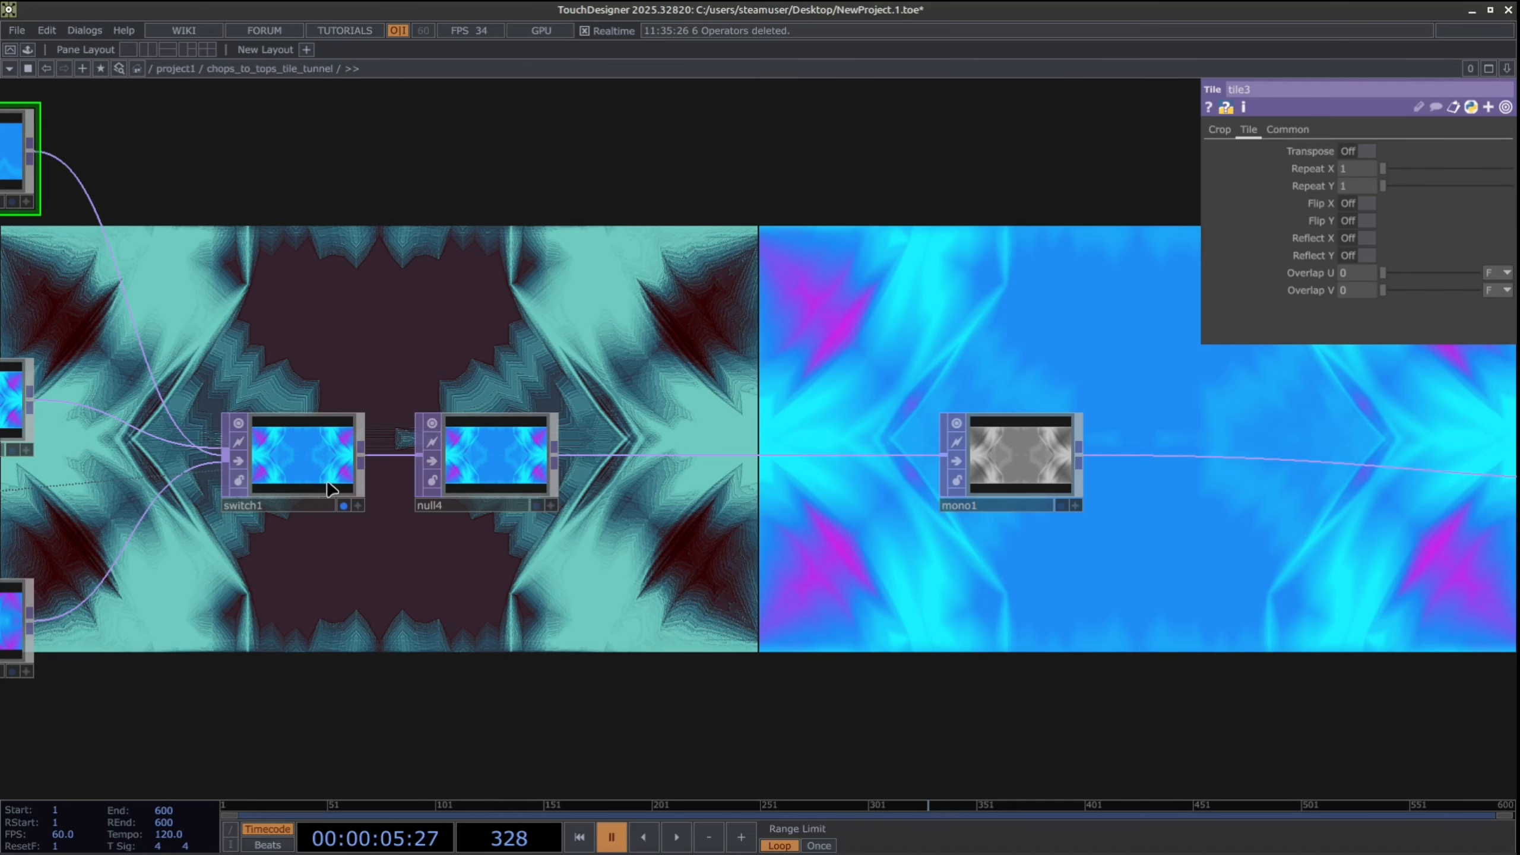
scroll(475, 516, "up", 5)
scroll(566, 543, "down", 4)
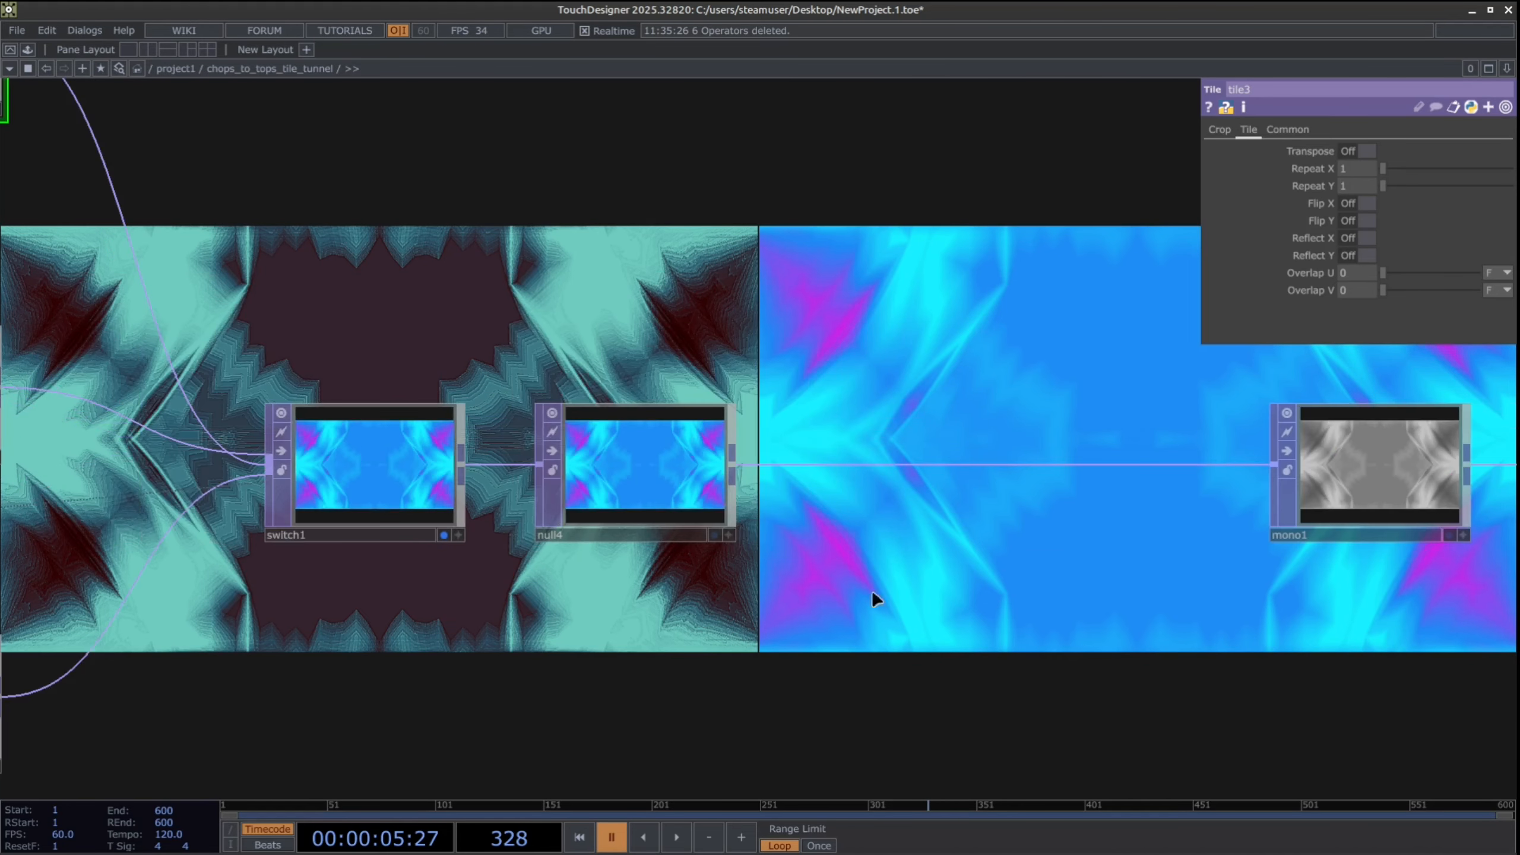
left_click_drag(517, 655, 751, 592)
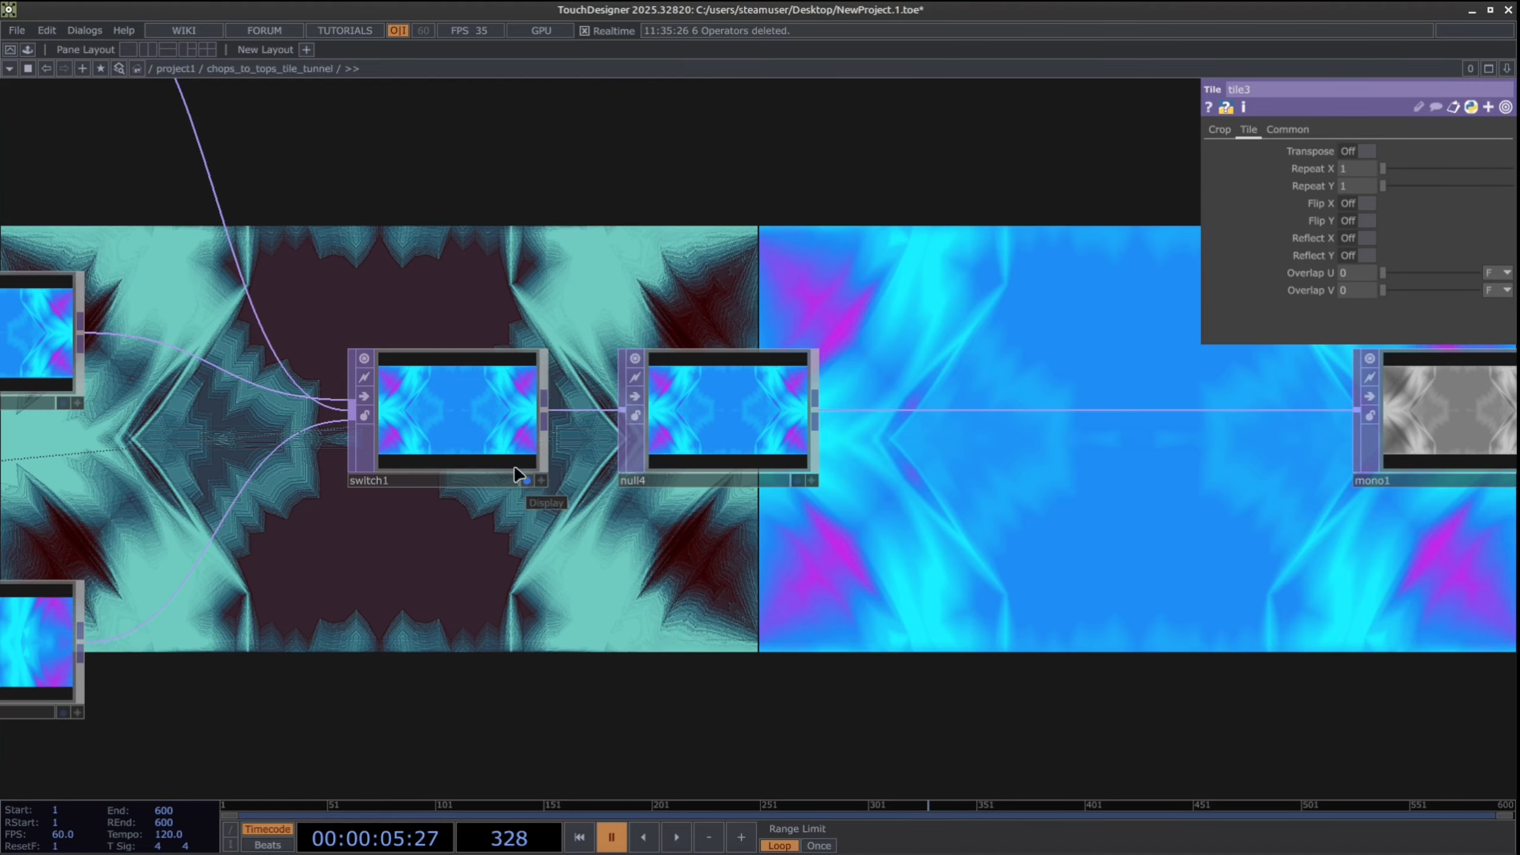
scroll(450, 535, "up", 3)
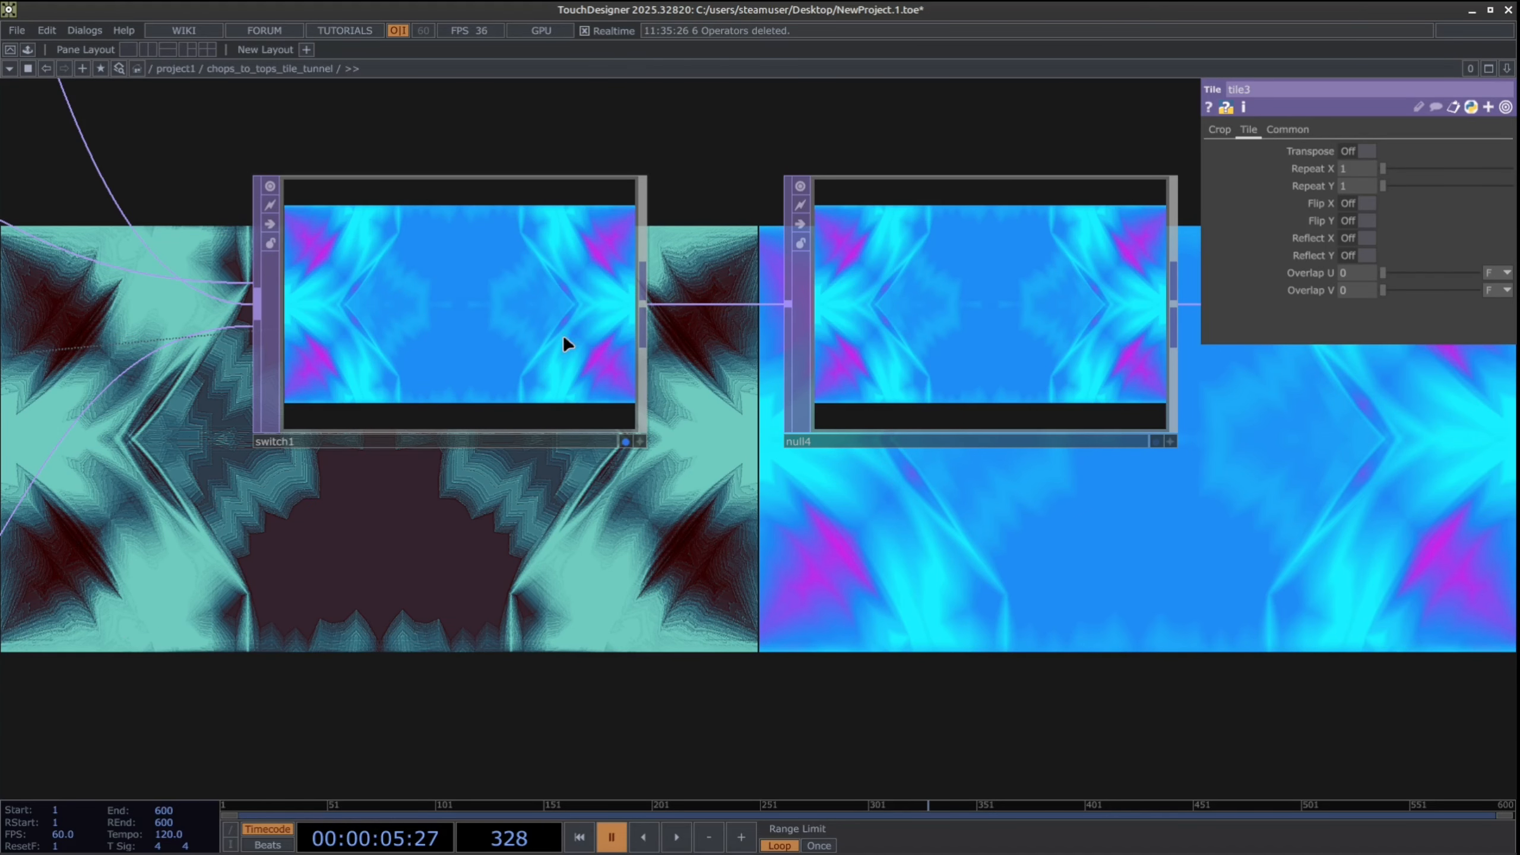
scroll(678, 537, "down", 5)
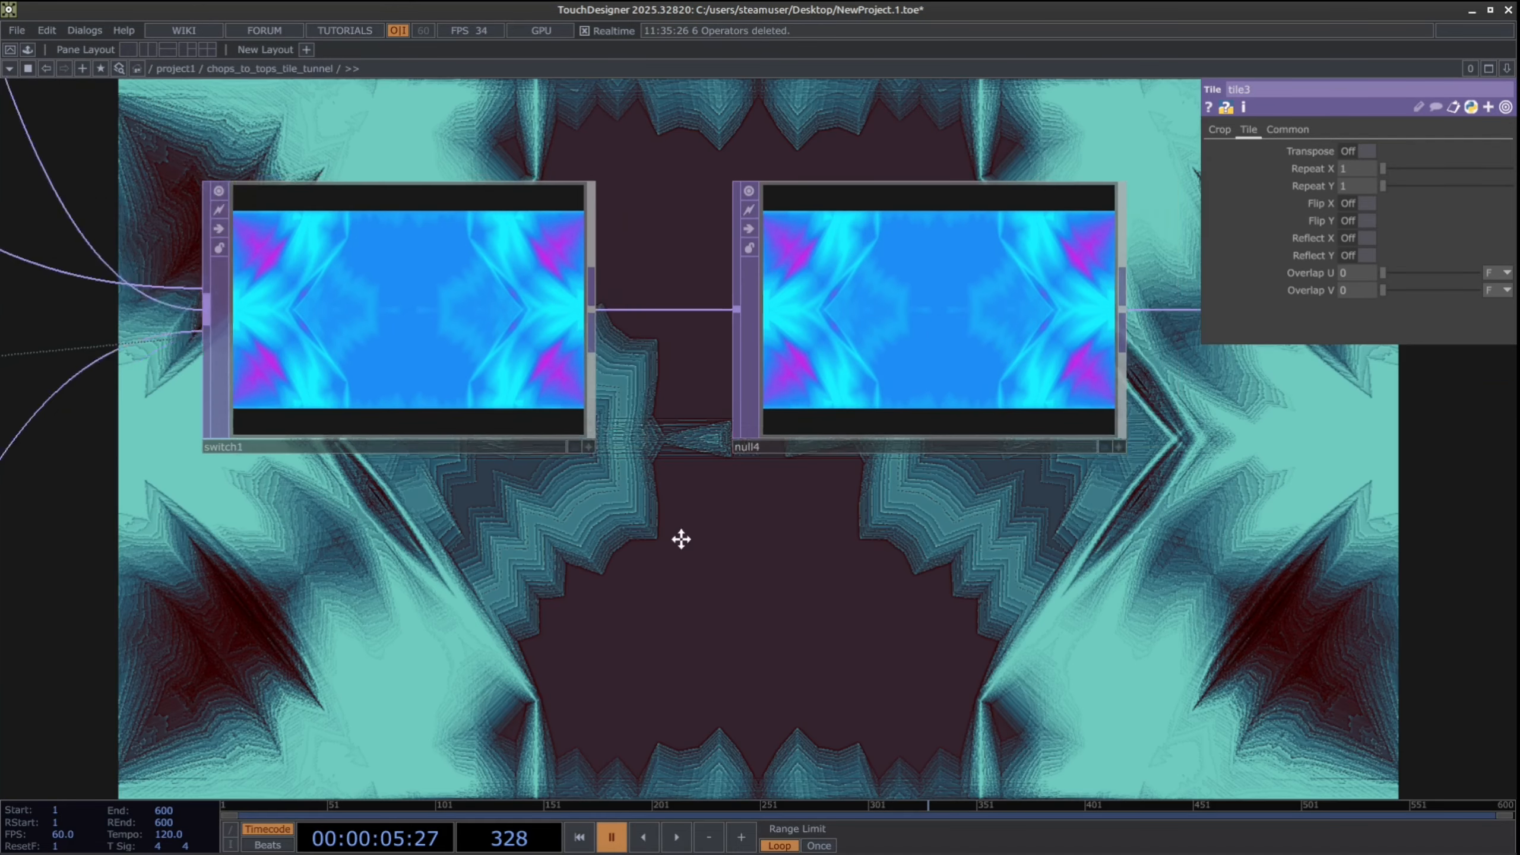
Reposition lightTunnel between level3 and comp3 and show its Light Tunnel parameters
left_click_drag(592, 581, 317, 558)
left_click_drag(715, 597, 174, 576)
scroll(539, 581, "down", 3)
left_click_drag(575, 593, 123, 558)
left_click_drag(695, 627, 631, 621)
scroll(631, 621, "up", 3)
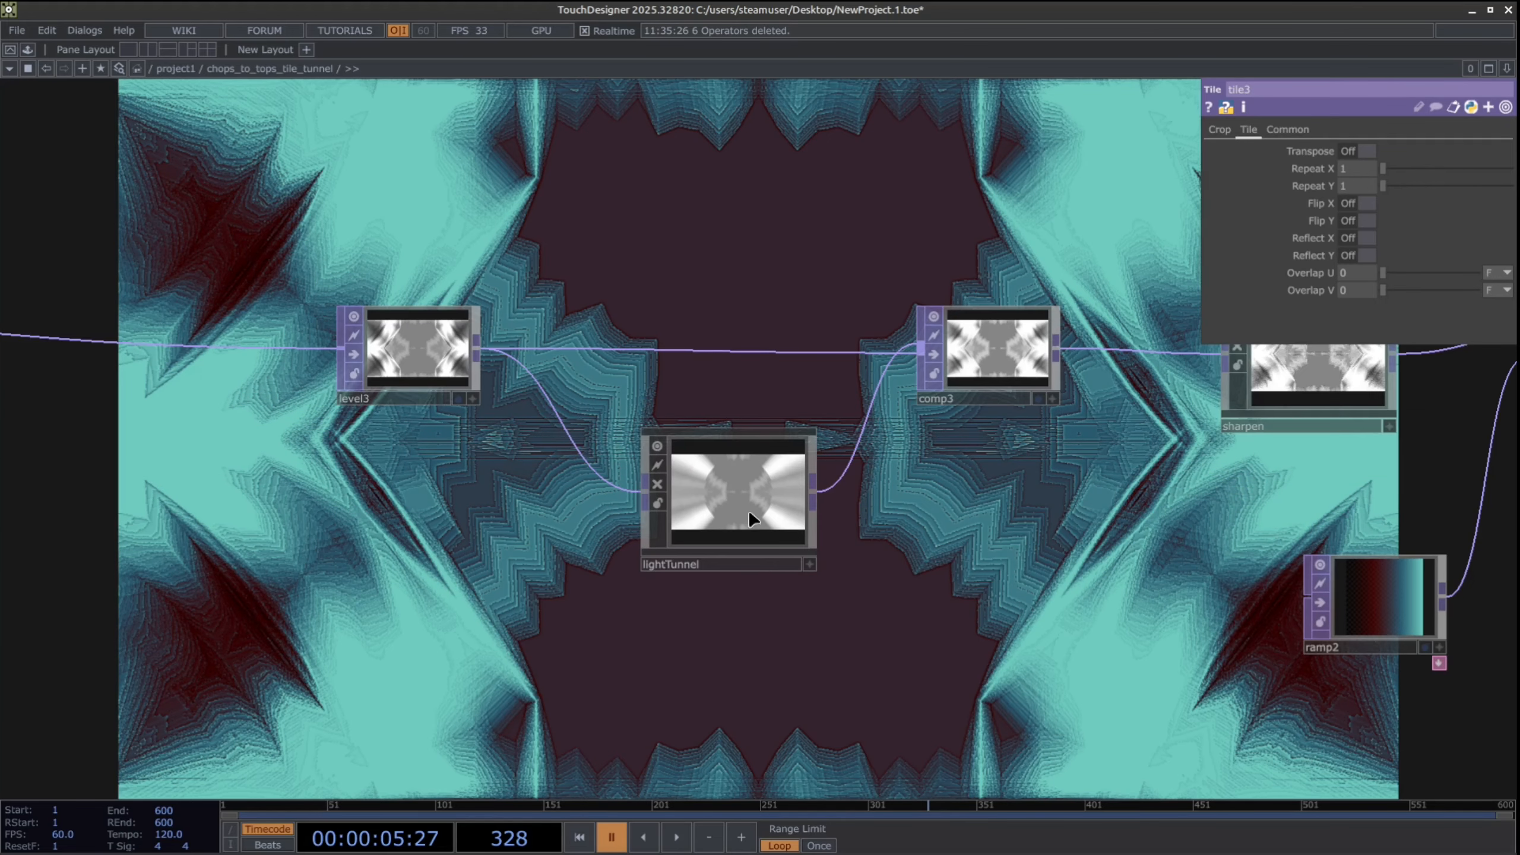
left_click_drag(748, 510, 651, 481)
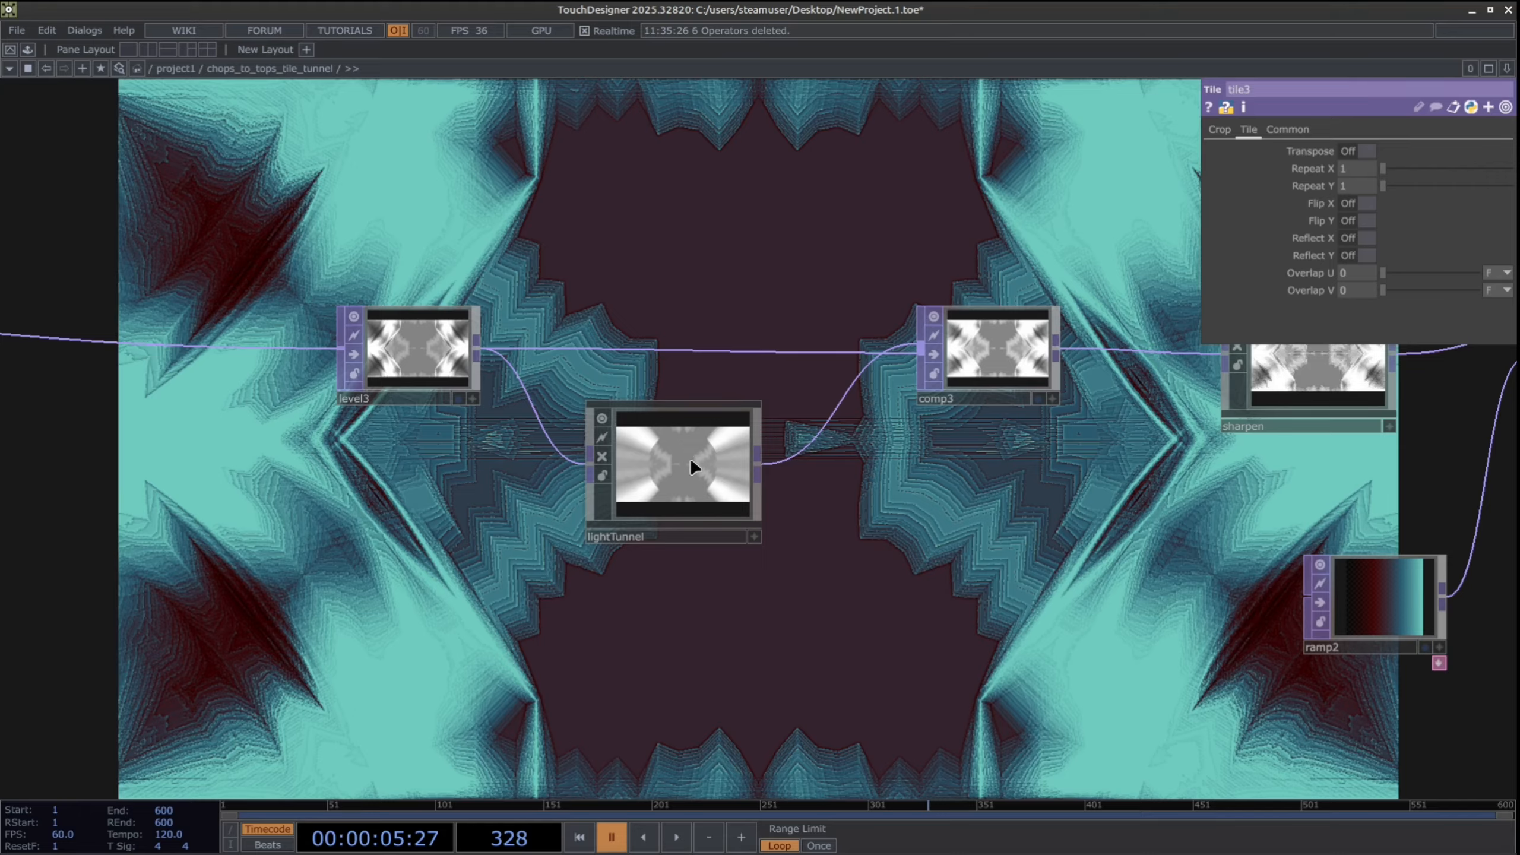
left_click(692, 492)
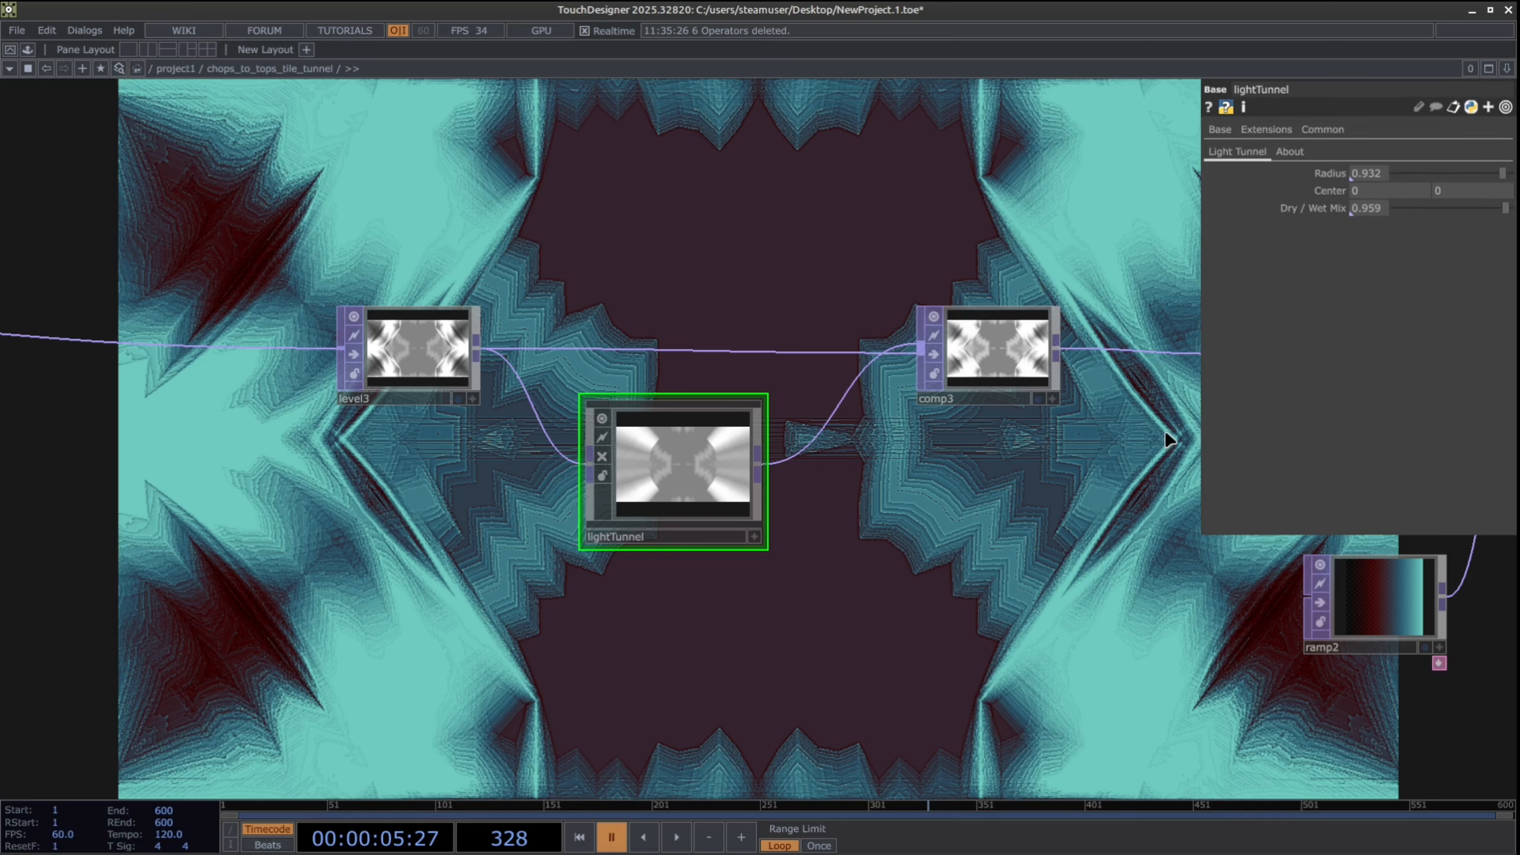
Try the Glow operation on comp3 and set the operation back to Hard Light
left_click(992, 356)
left_click(1388, 218)
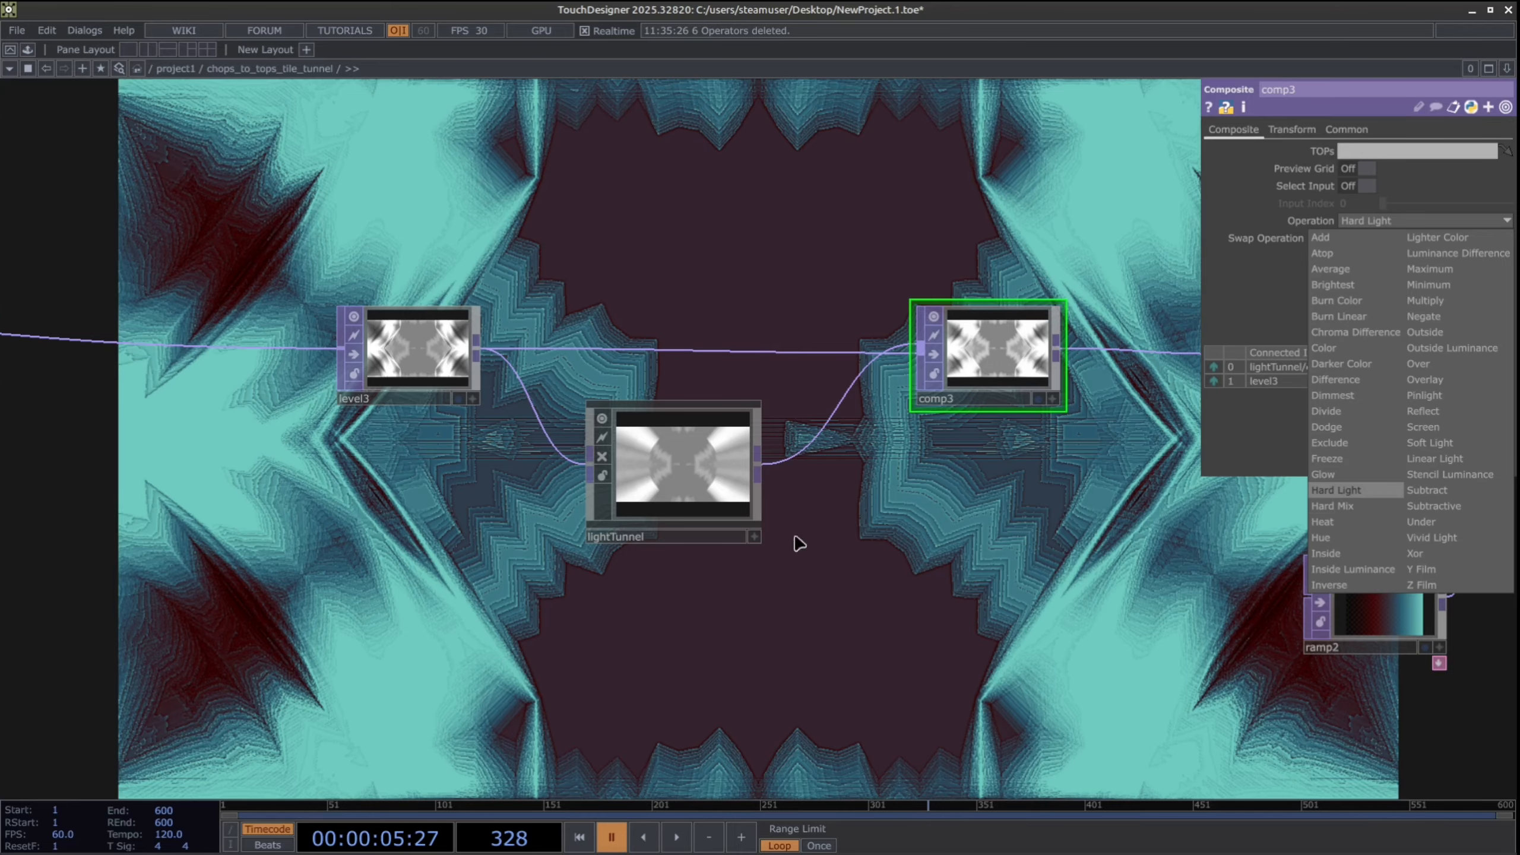
left_click(1135, 545)
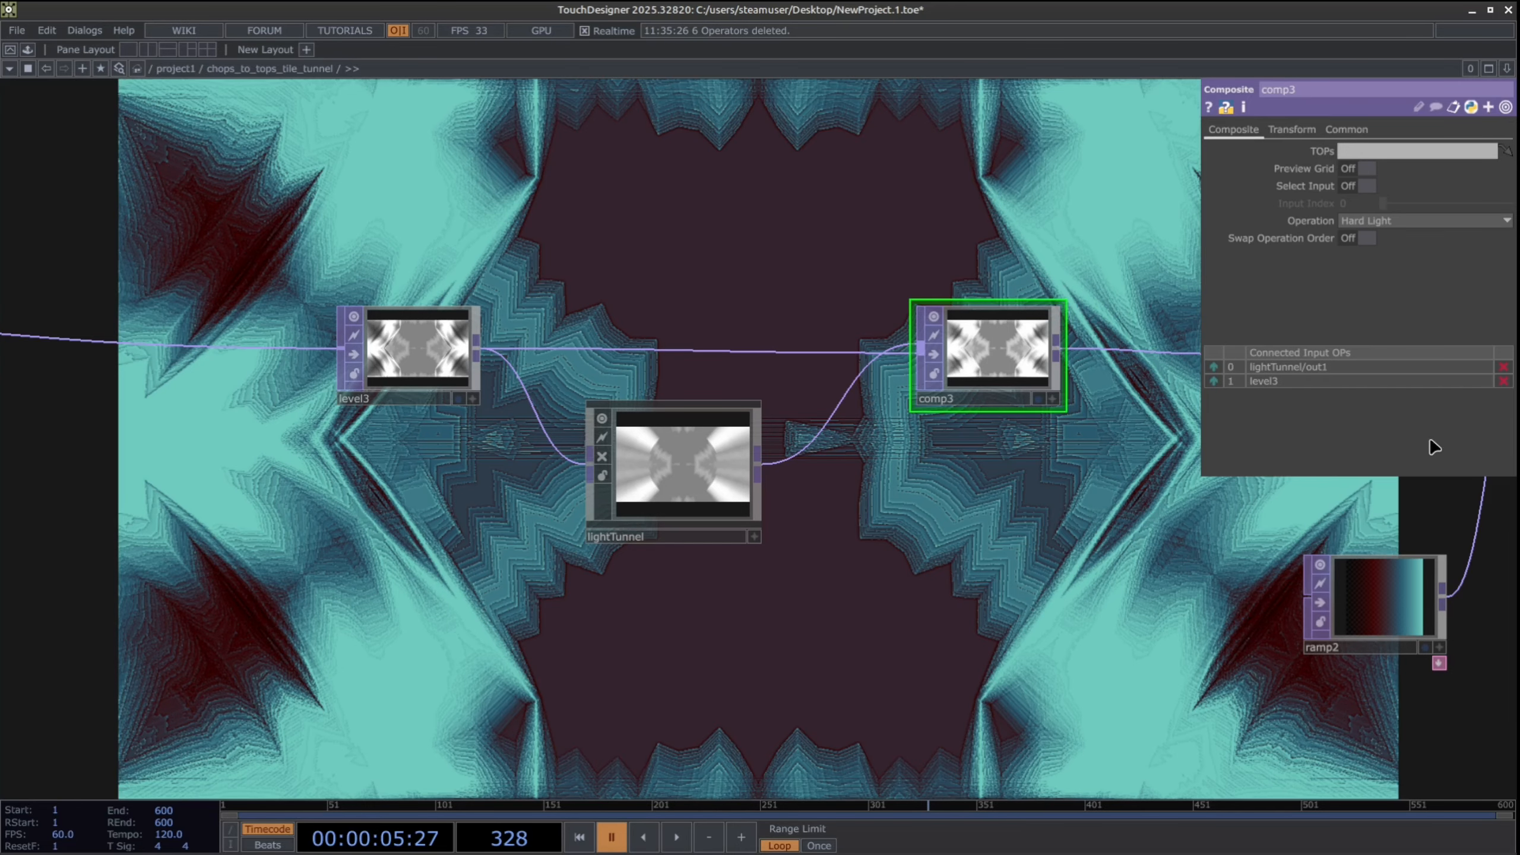
left_click(1423, 221)
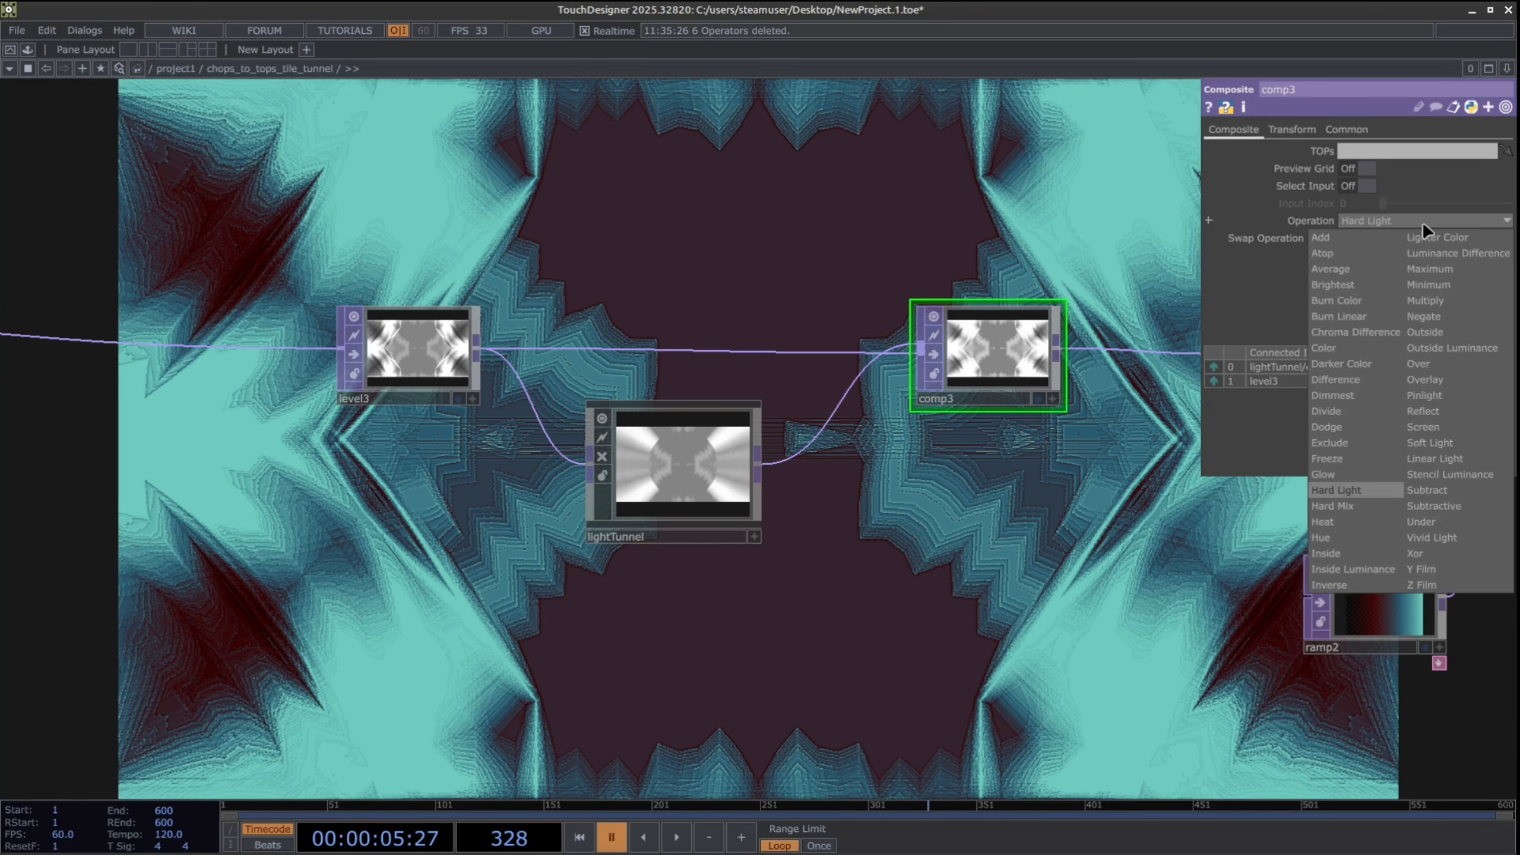
left_click(1366, 475)
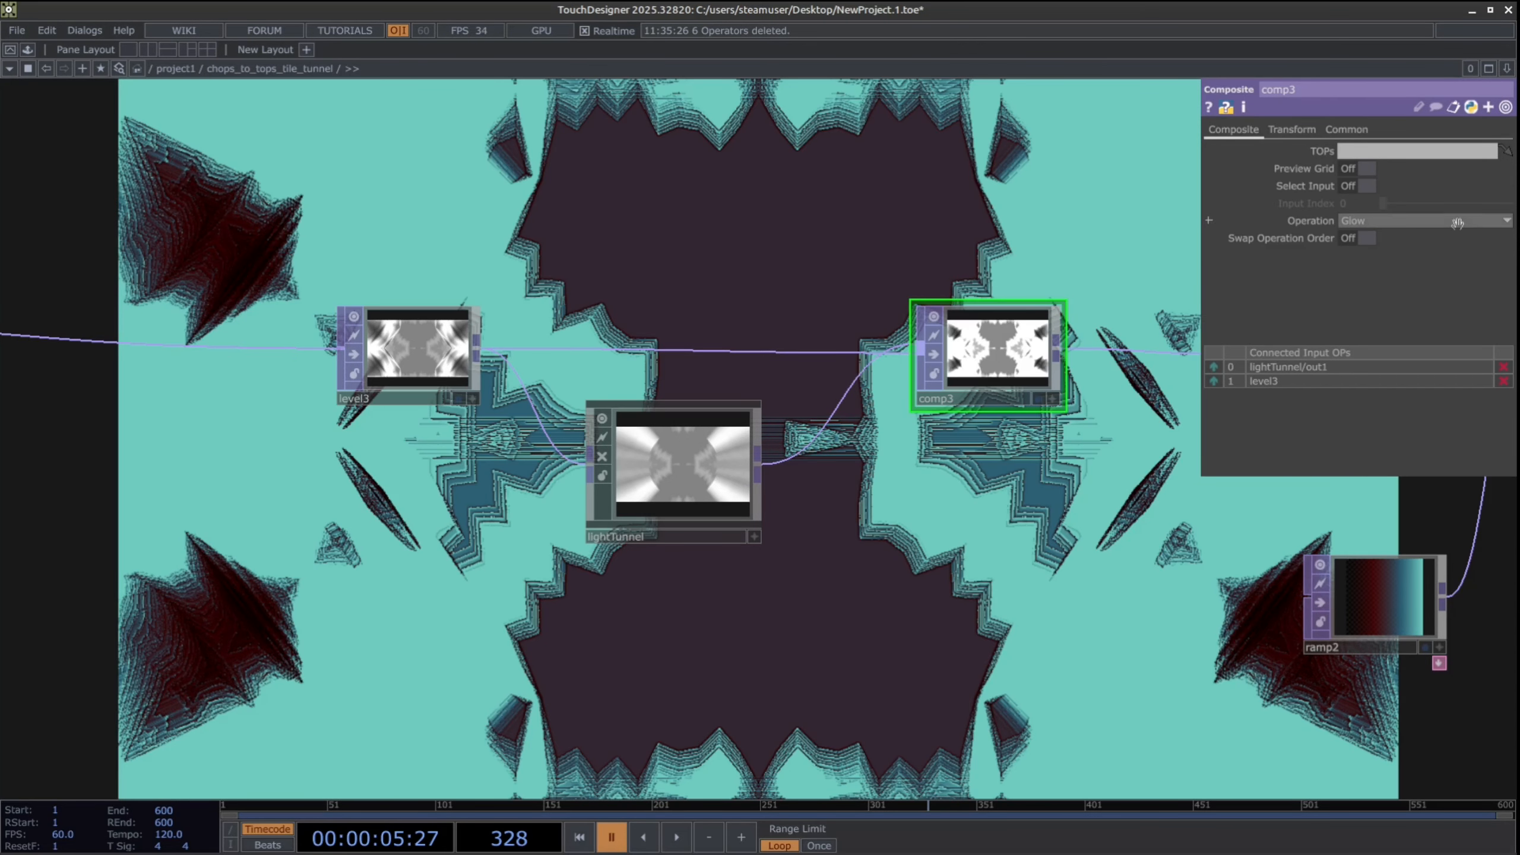
left_click(1460, 220)
left_click(1351, 492)
Try Outside and Luminance Difference on comp3, preview Luminance Difference in playback, and restore Hard Light
left_click(1469, 220)
left_click(1454, 328)
left_click(1454, 222)
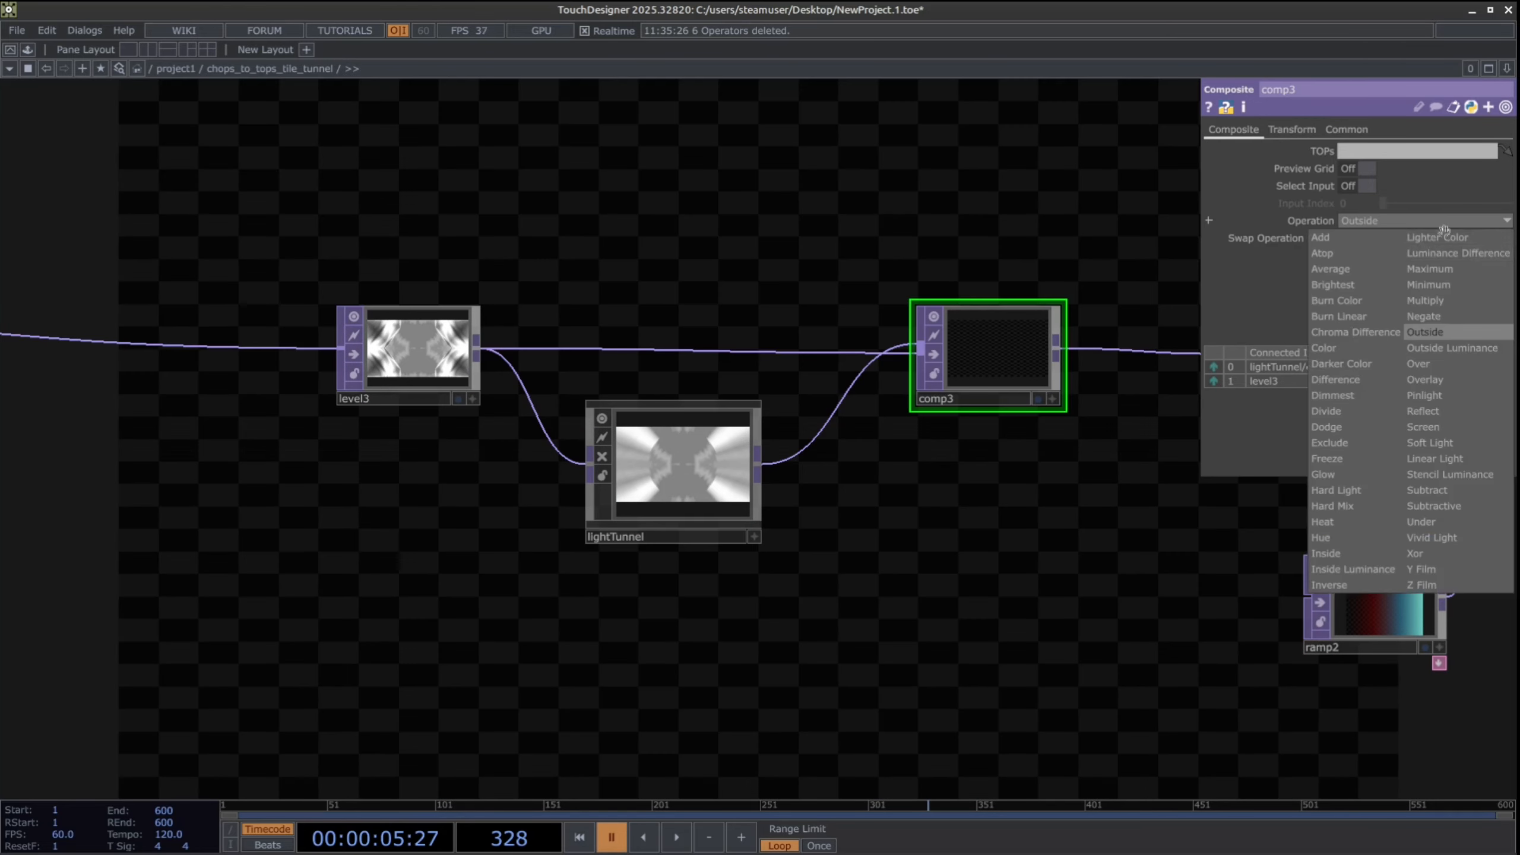
left_click(1434, 245)
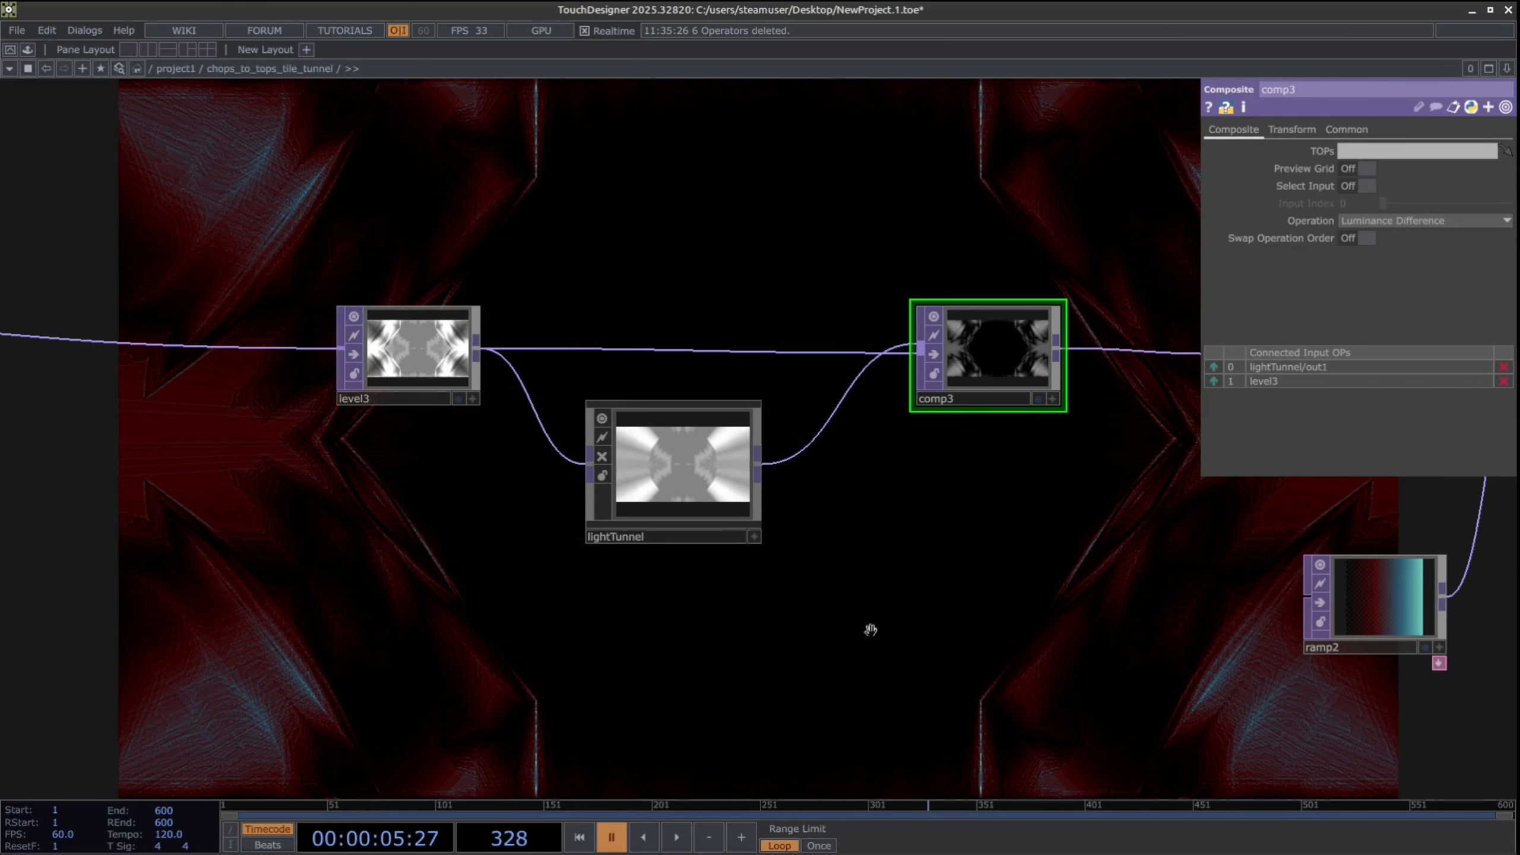
left_click(688, 844)
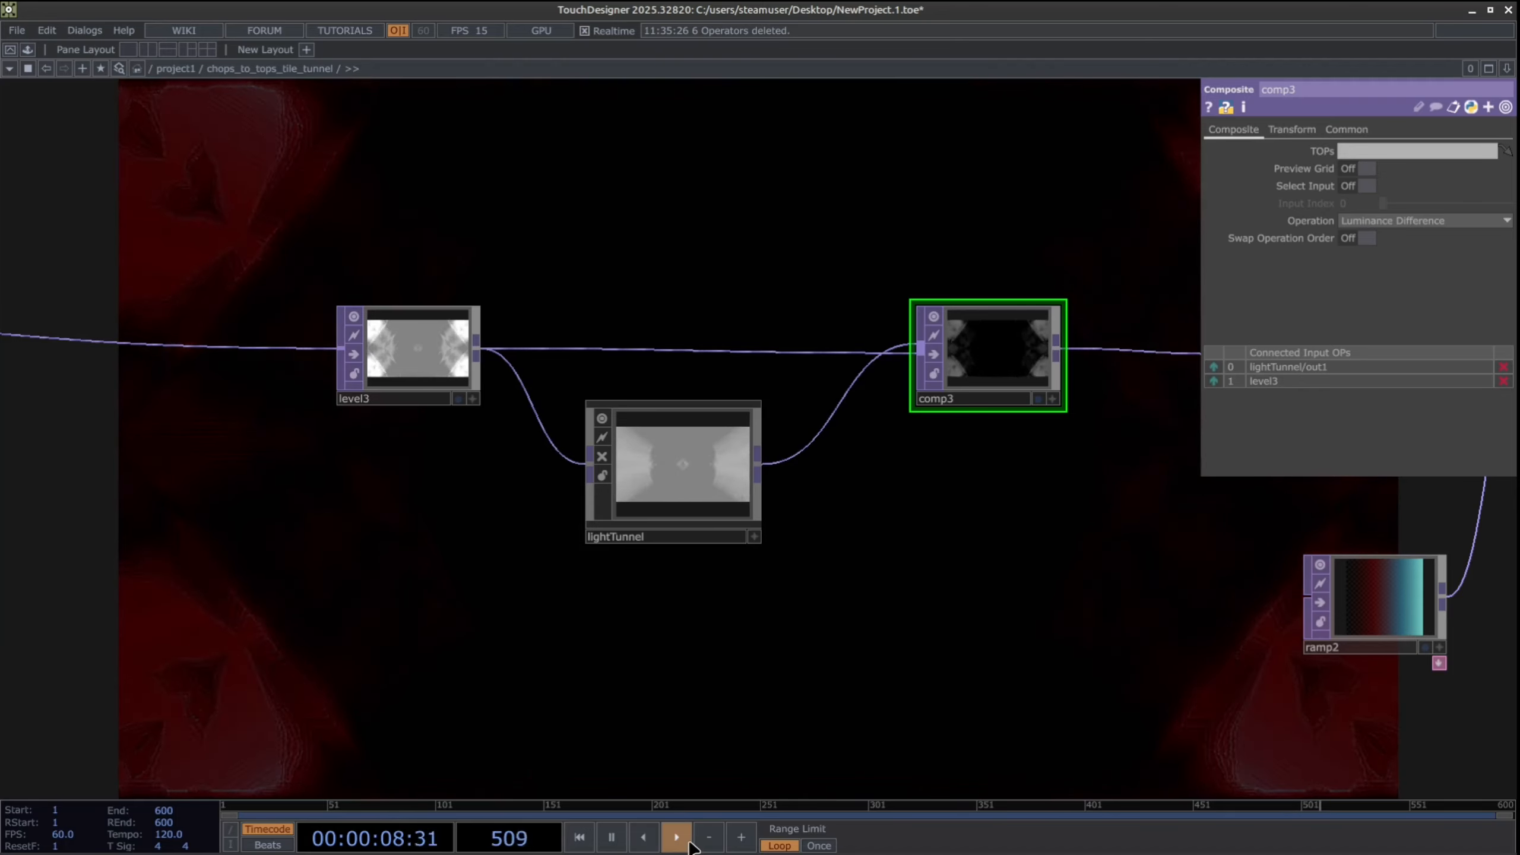
left_click(612, 843)
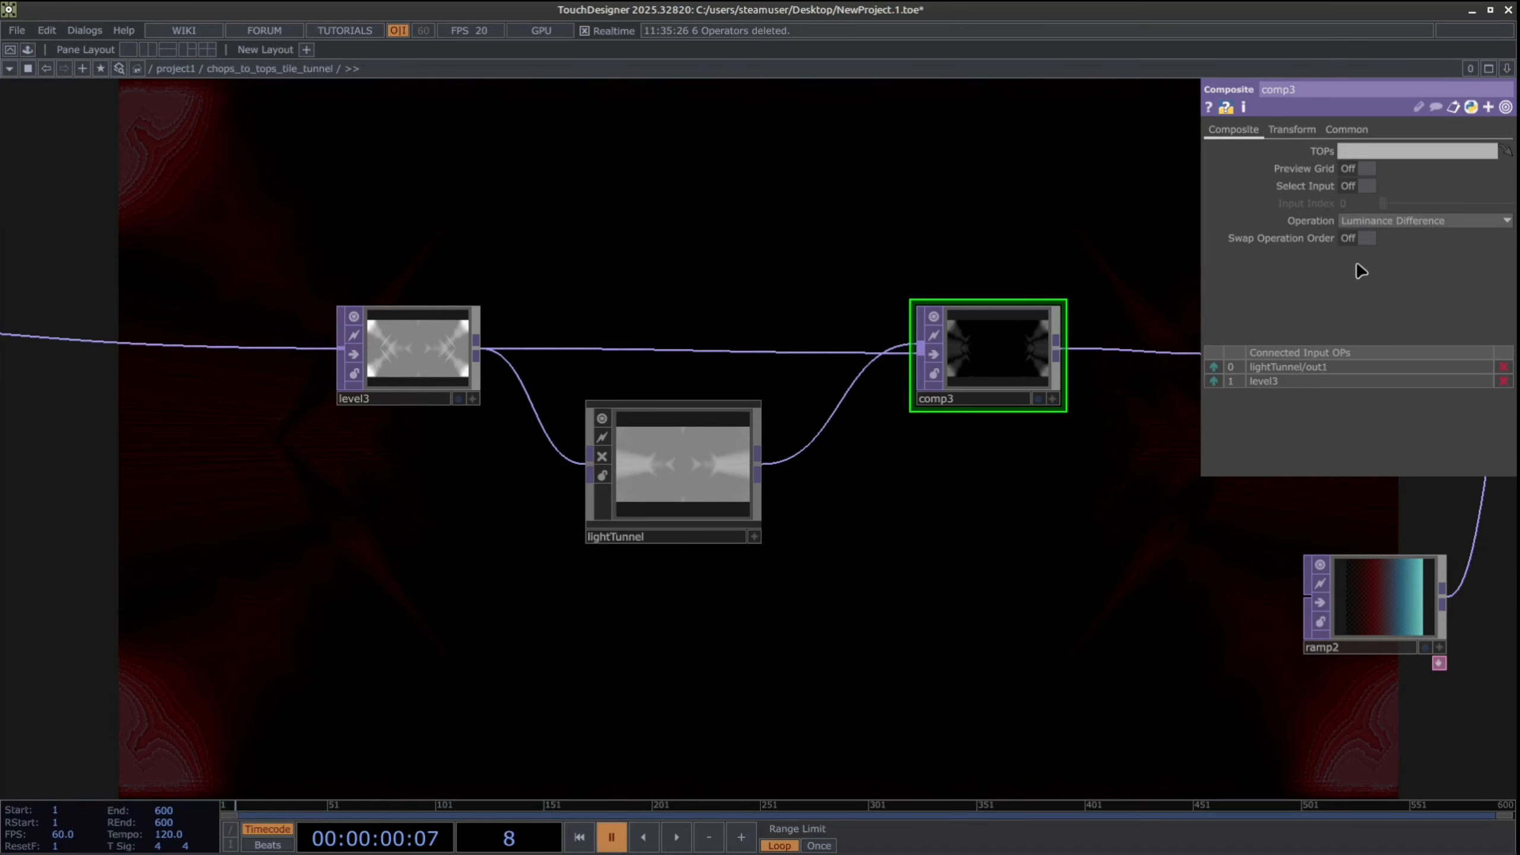
left_click(1376, 220)
left_click(1351, 490)
Test the visual without sharpen by wiring comp3 directly to lookup2 and playing briefly, and reinsert sharpen between them
left_click_drag(1022, 642, 317, 562)
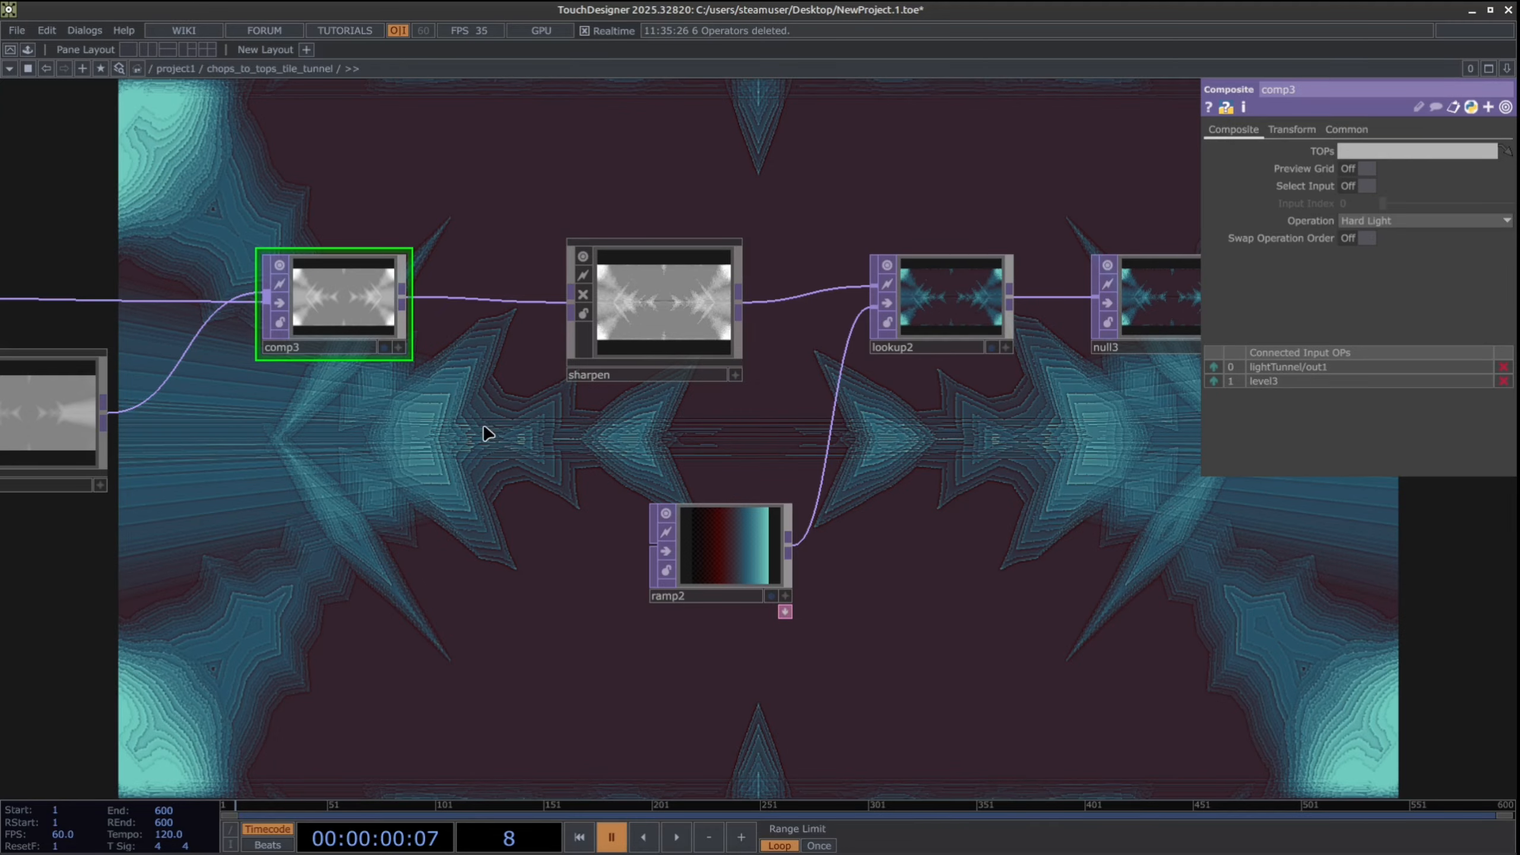
left_click_drag(444, 426, 529, 517)
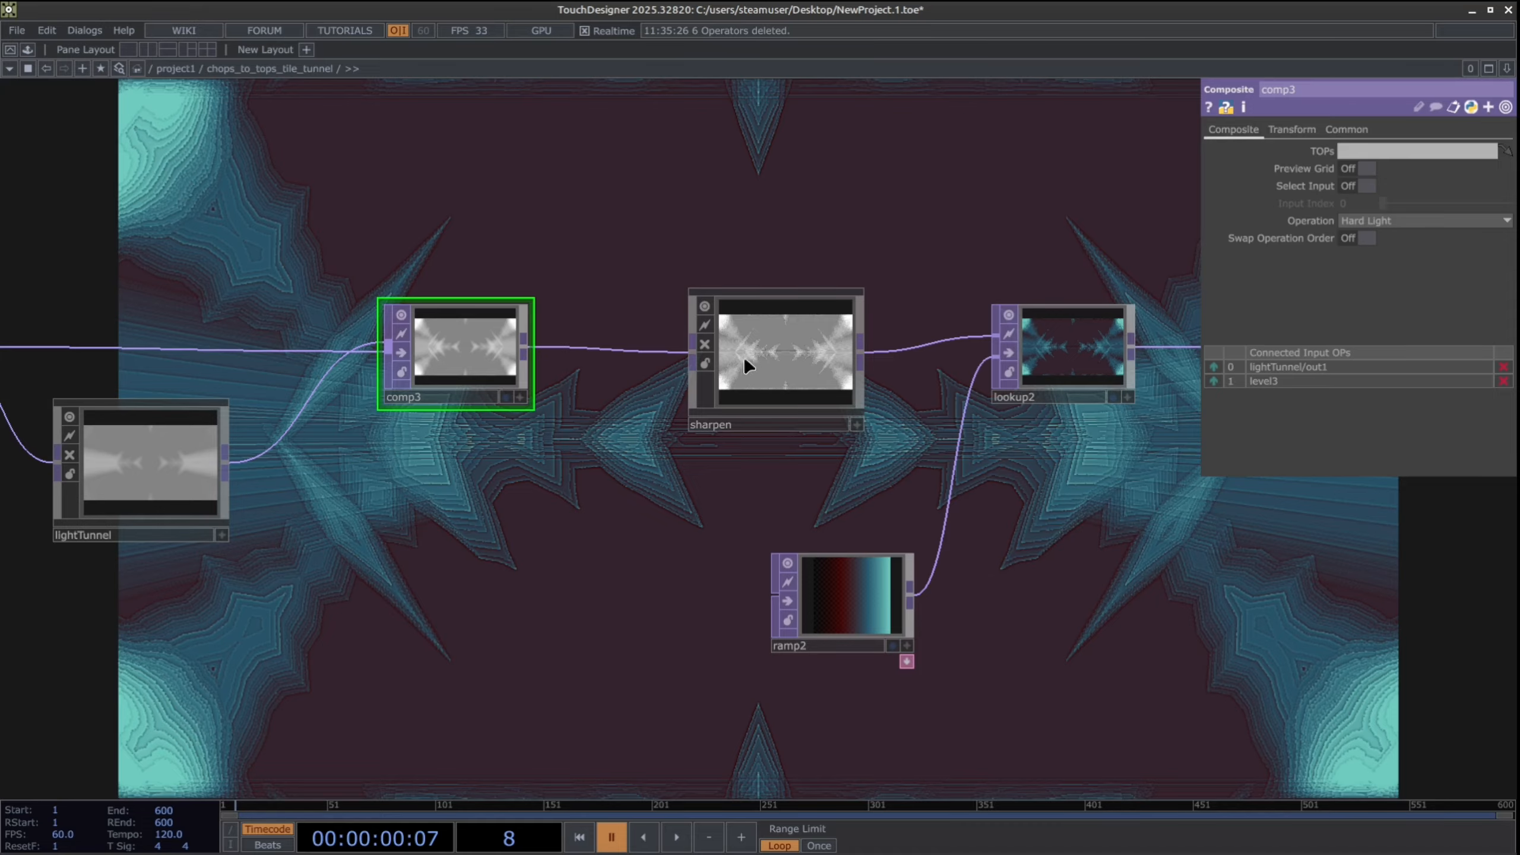
left_click_drag(775, 362, 702, 297)
left_click_drag(526, 346, 994, 338)
left_click_drag(857, 403, 660, 404)
left_click_drag(958, 456, 800, 463)
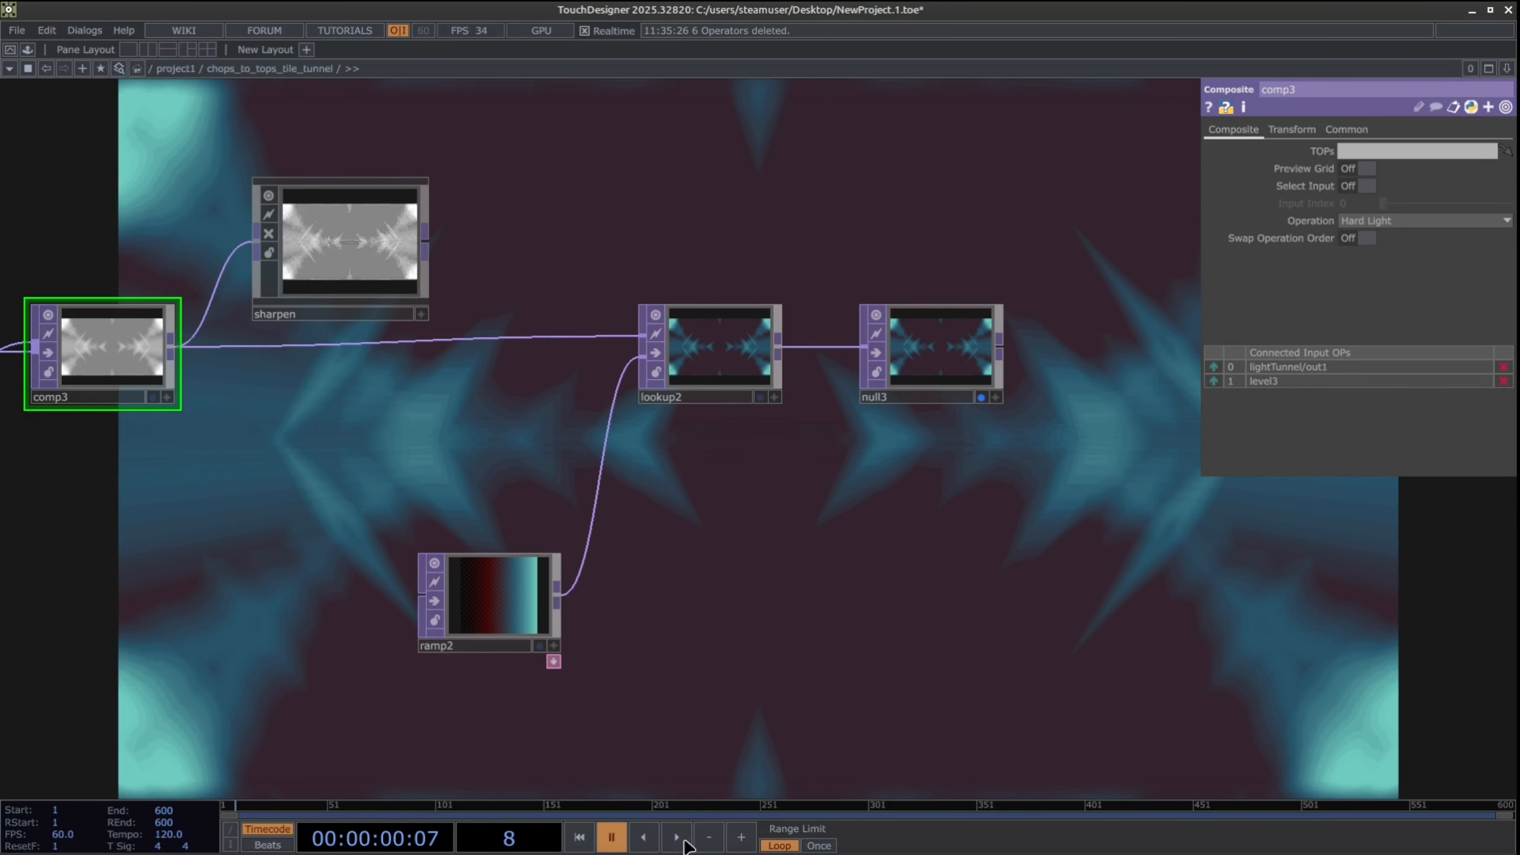
left_click(678, 838)
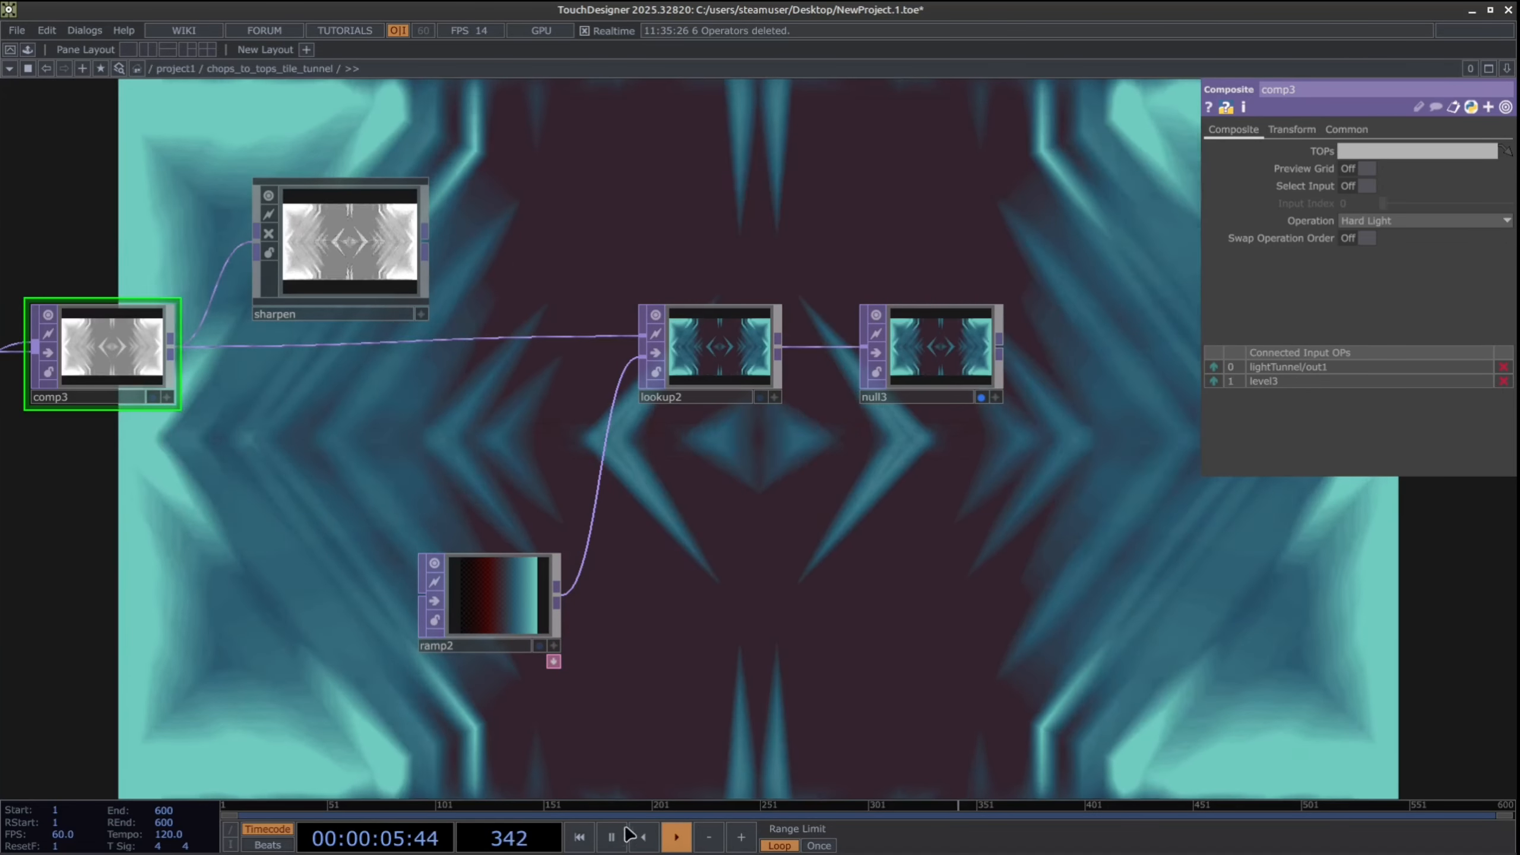
left_click(611, 838)
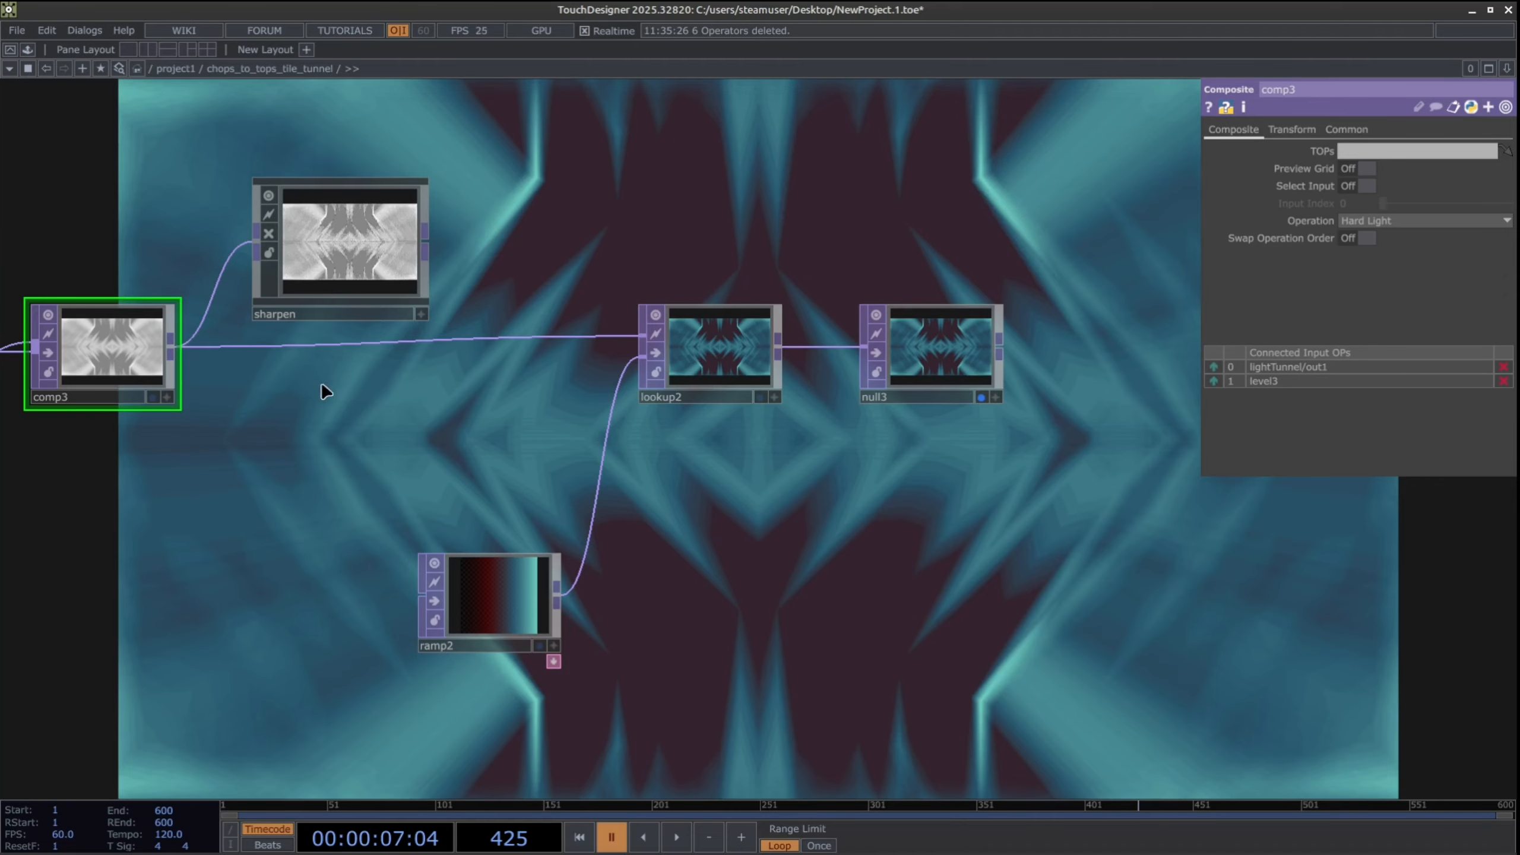
left_click_drag(359, 244, 386, 328)
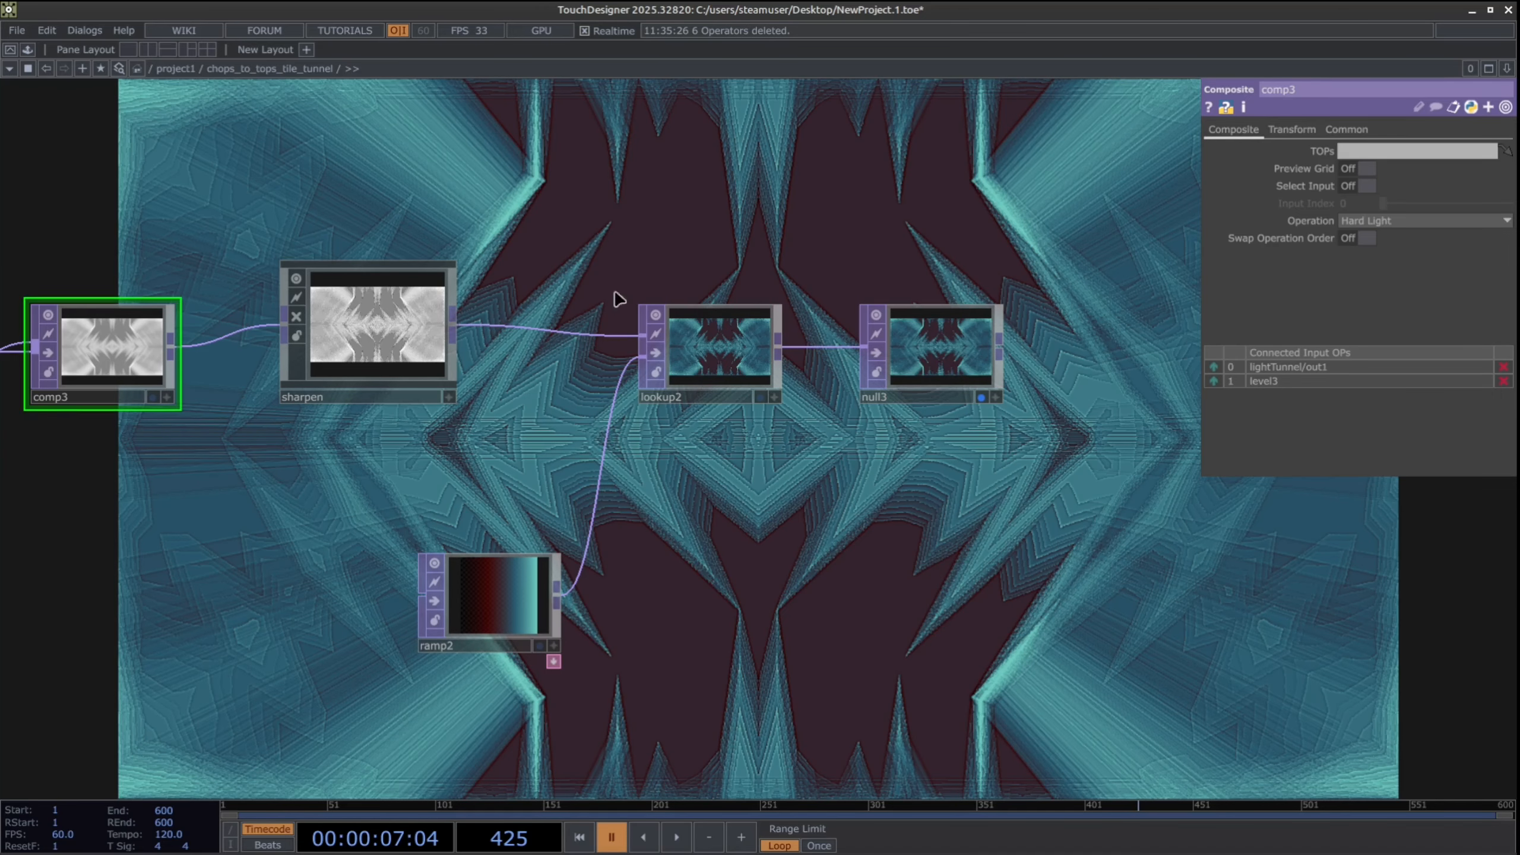
Adjust sharpen to a Sharpen Amount of 0.986 and Dry / Wet Mix of 1, and preview it in playback
left_click(386, 327)
mouse_move(1492, 199)
left_mouse_down()
mouse_move(1449, 197)
mouse_move(1514, 192)
mouse_move(1508, 177)
left_mouse_up()
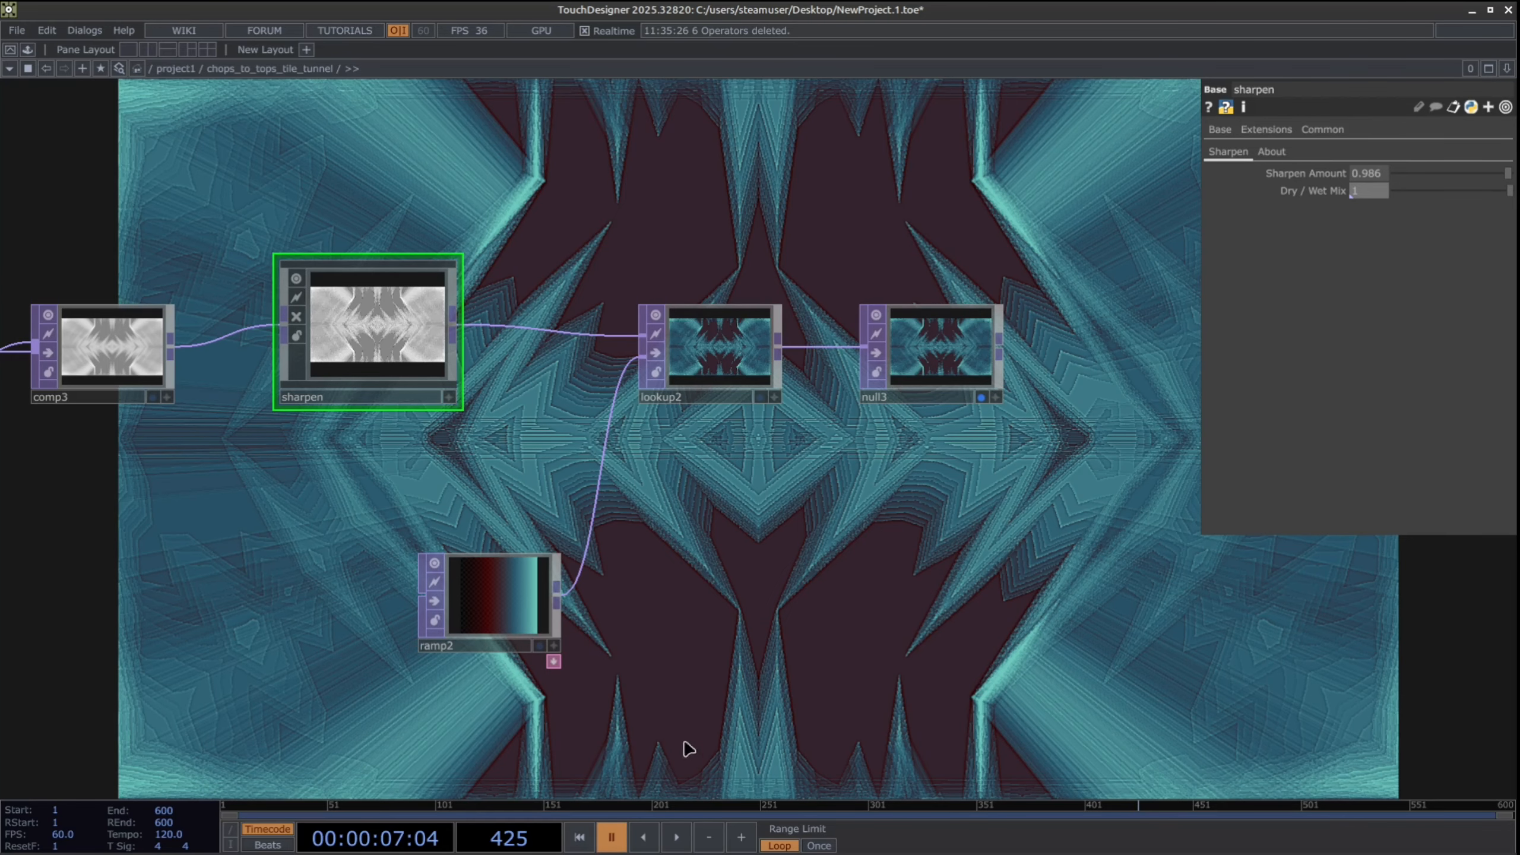
left_click(678, 838)
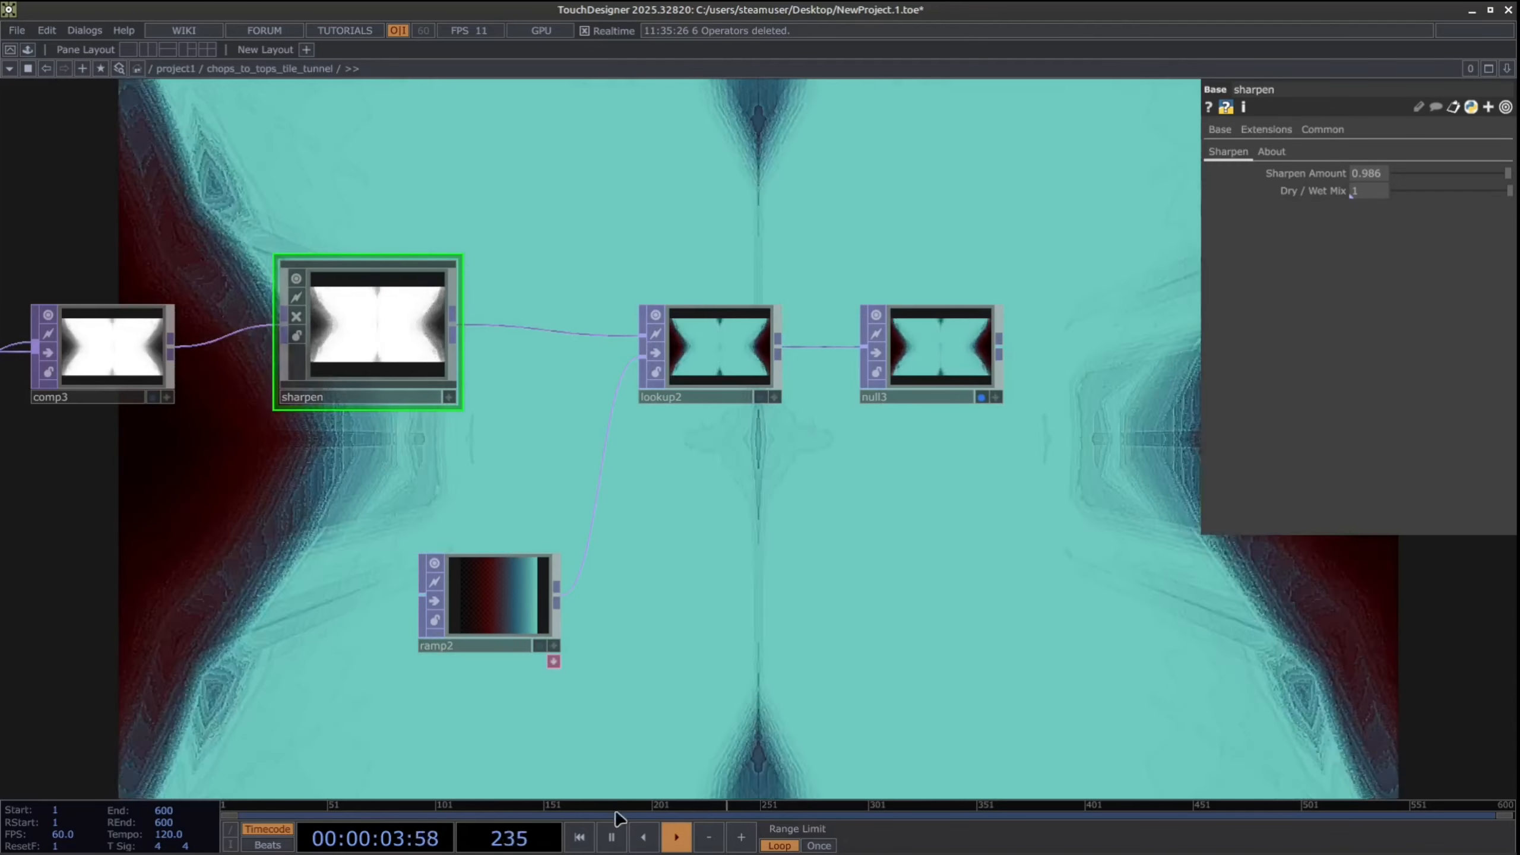
left_click(612, 838)
Shift ramp2's blue key toward the teal end, set the red key to hue 326 and value 0.793, and play the timeline
left_click(506, 614)
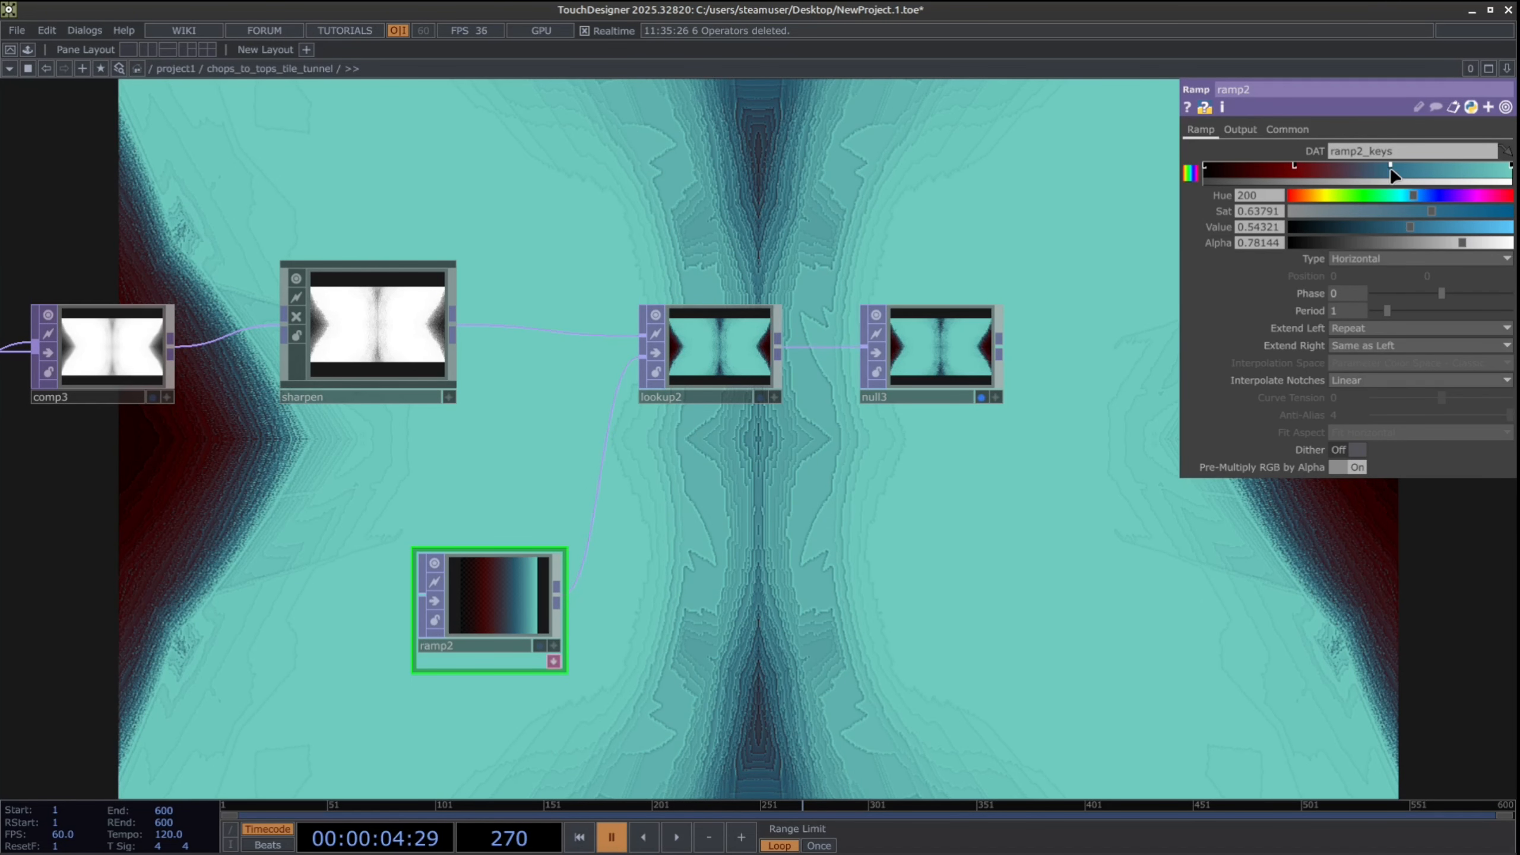
left_click_drag(1391, 167, 1419, 164)
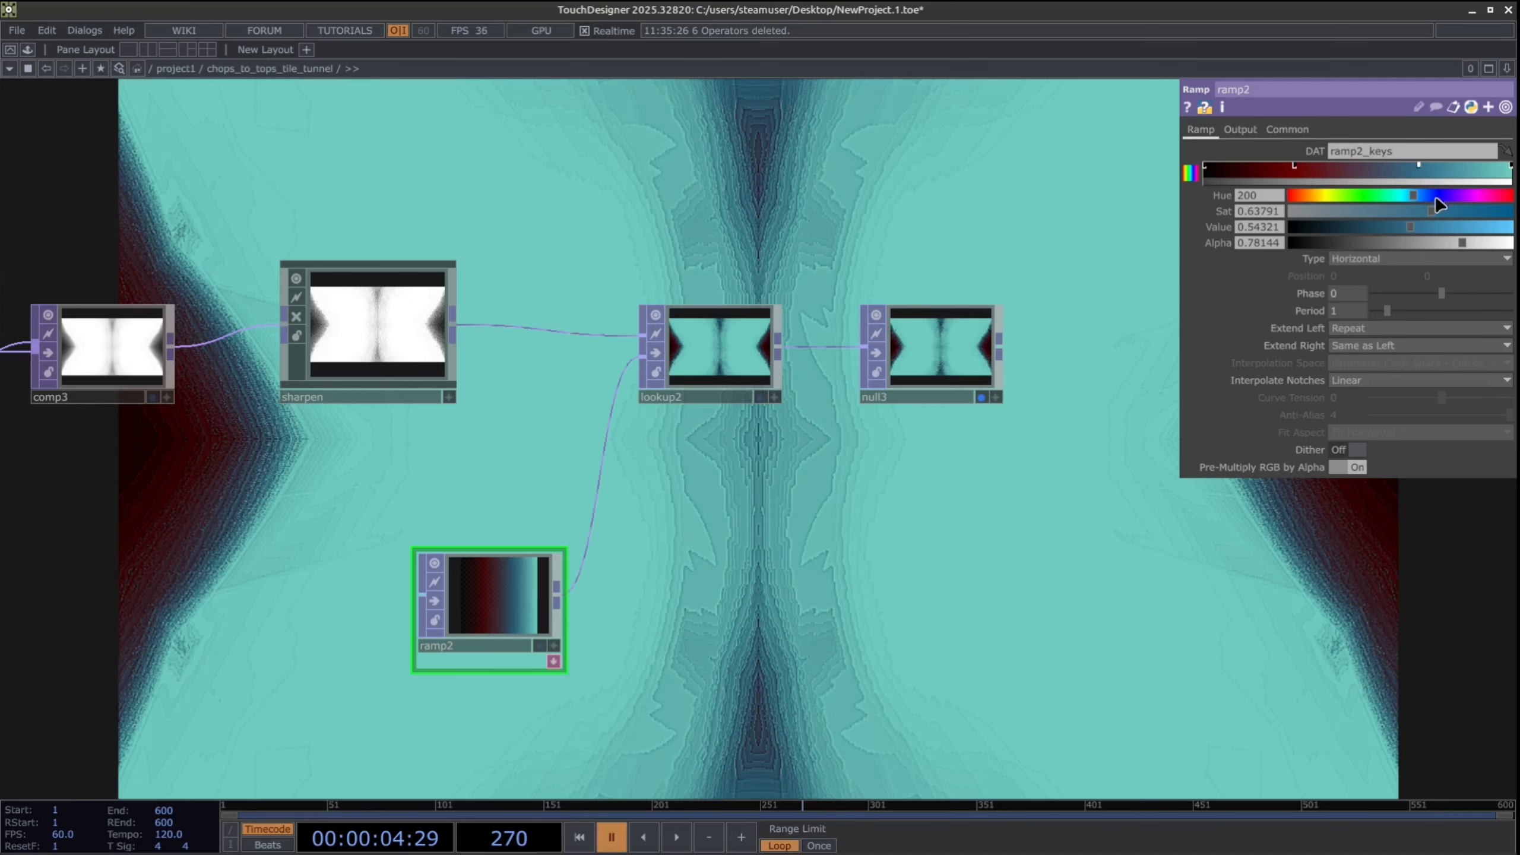
mouse_move(1391, 227)
left_mouse_down()
mouse_move(1467, 230)
mouse_move(1419, 230)
left_mouse_up()
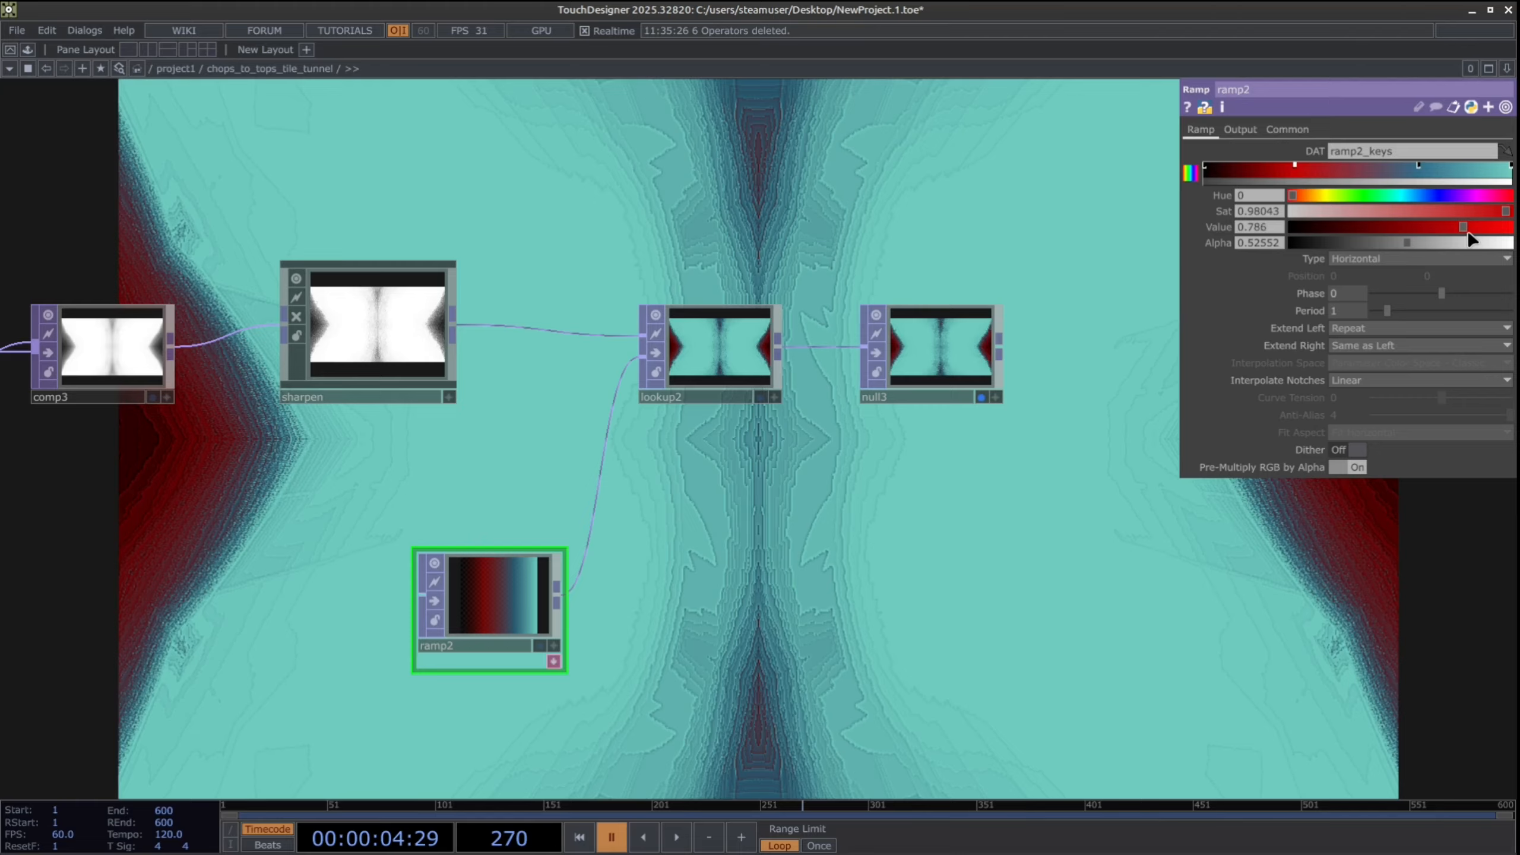
left_click_drag(1313, 195, 1488, 194)
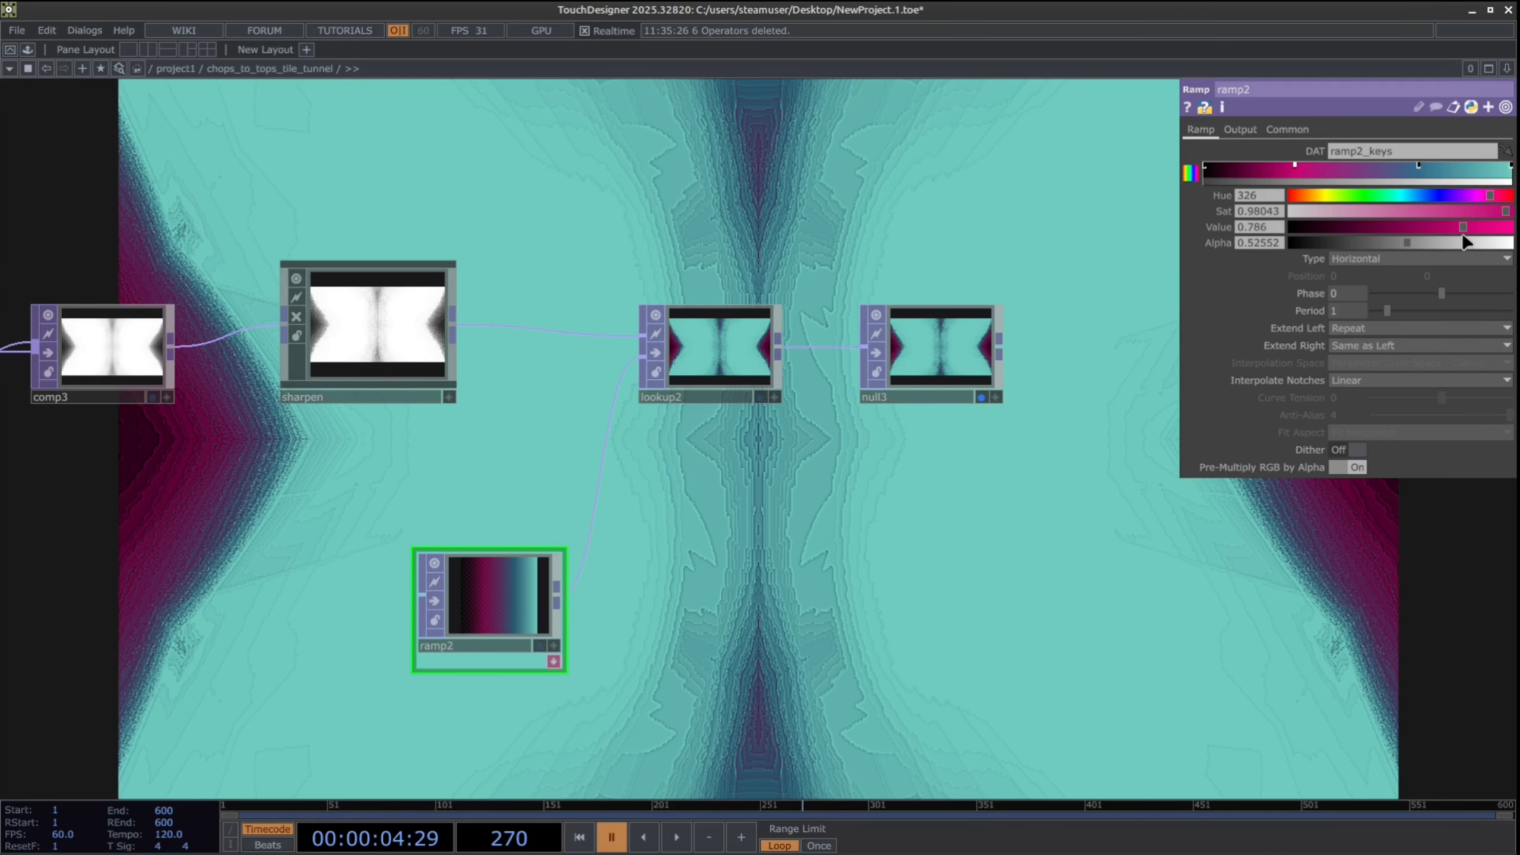
left_click(681, 840)
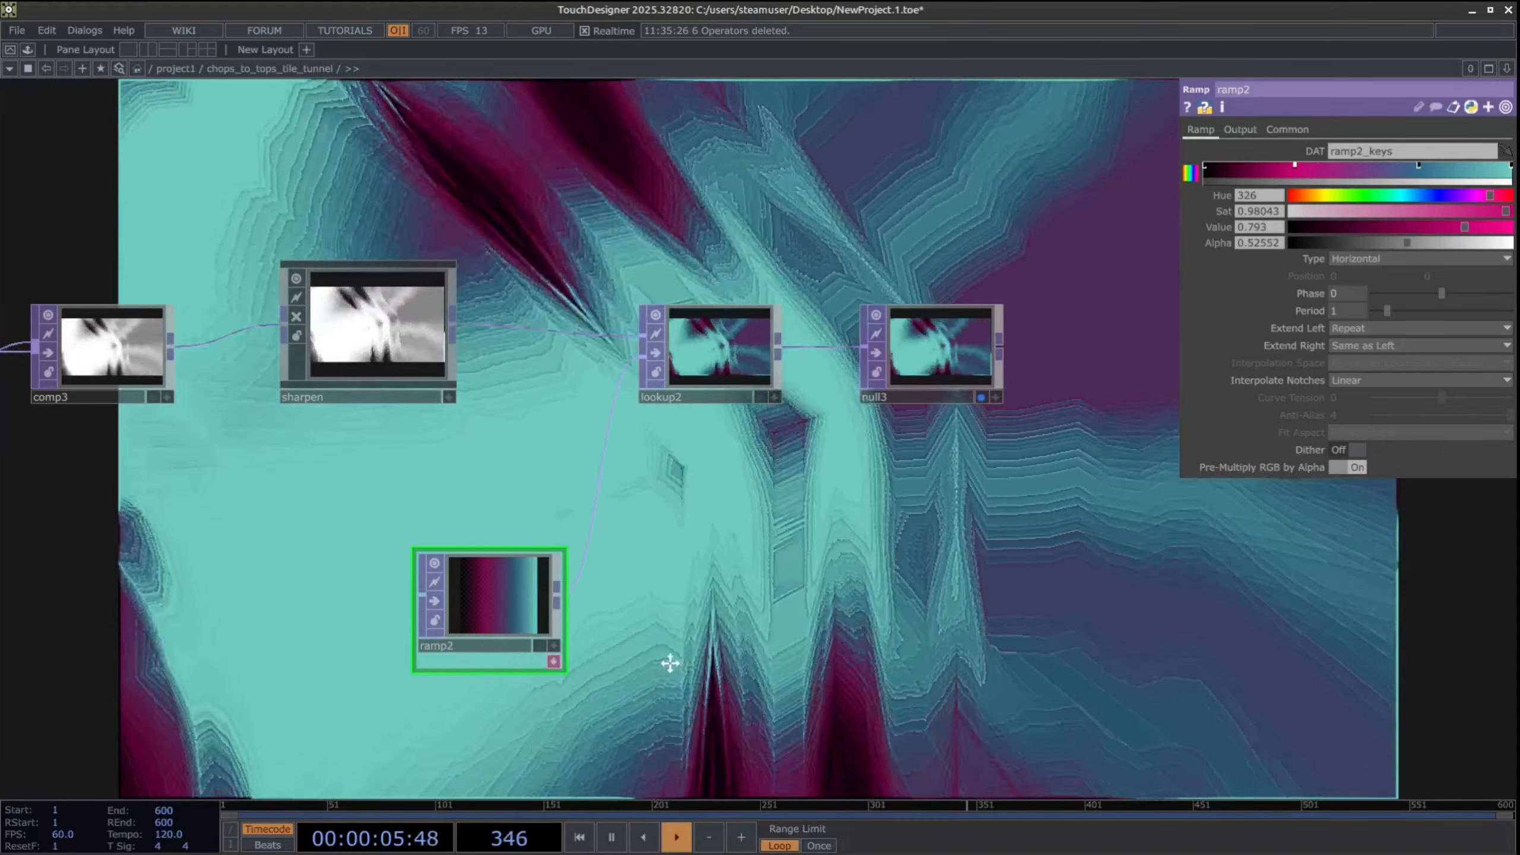
left_click_drag(790, 659, 670, 663)
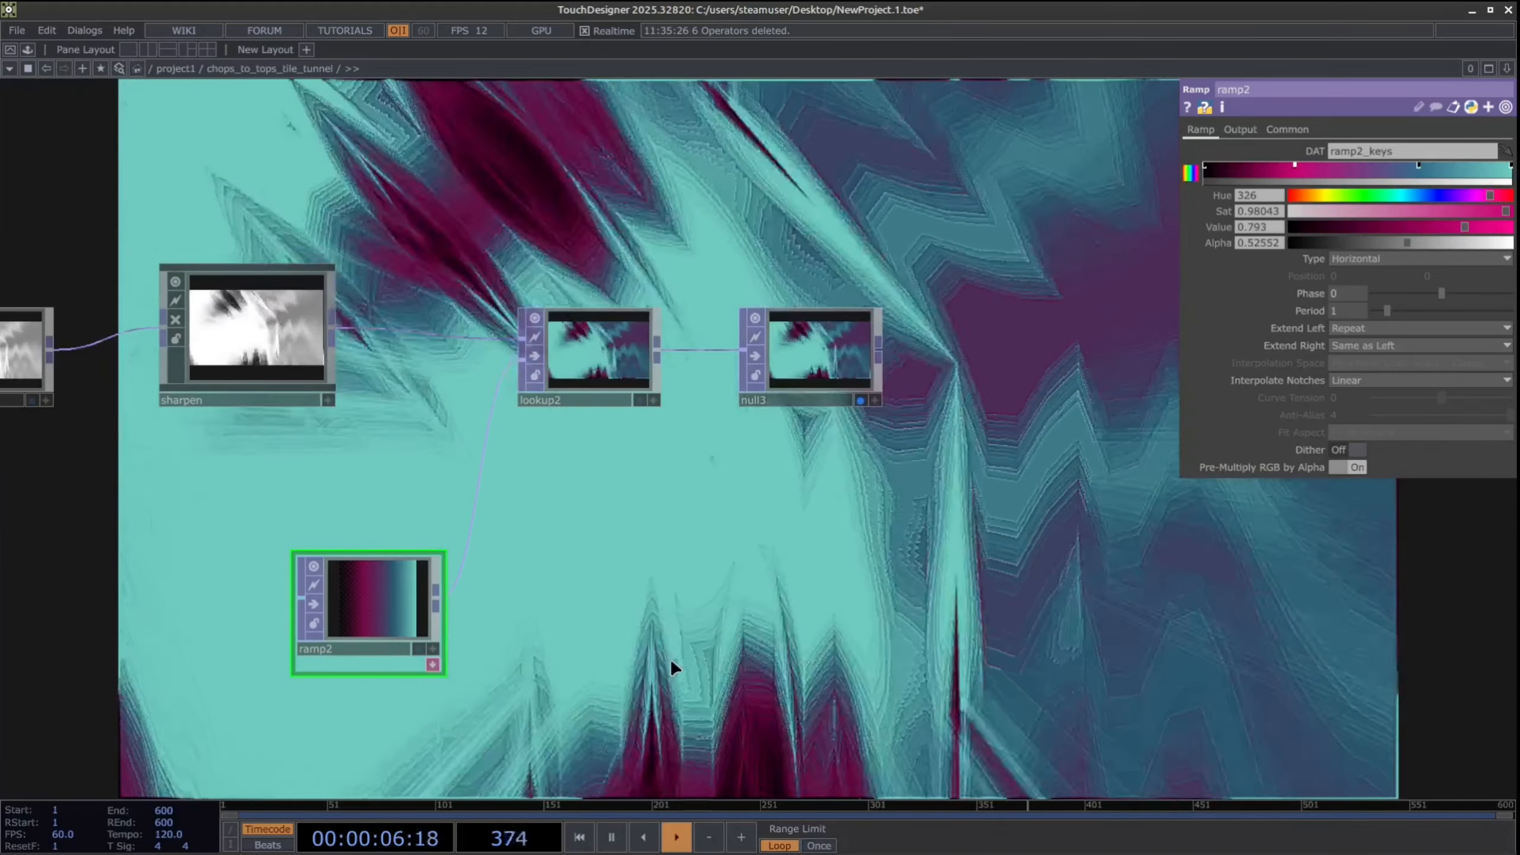